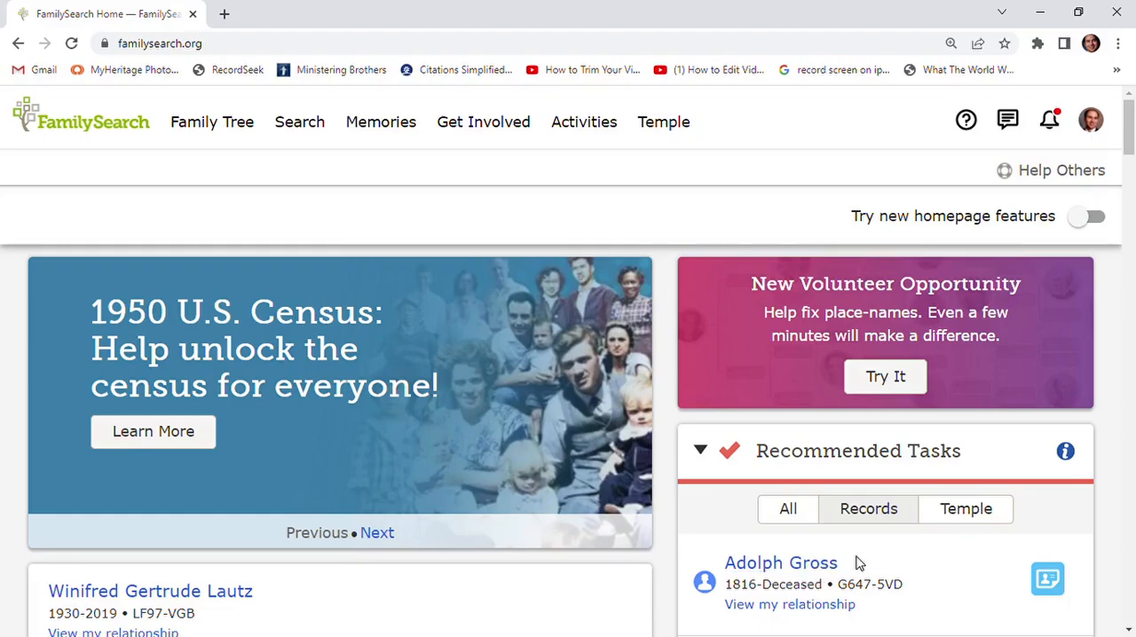
- Open the United States Census, 1850 record hint for the last person listed under Recommended Tasks for review
scroll(874, 554, "down", 5)
scroll(874, 554, "down", 15)
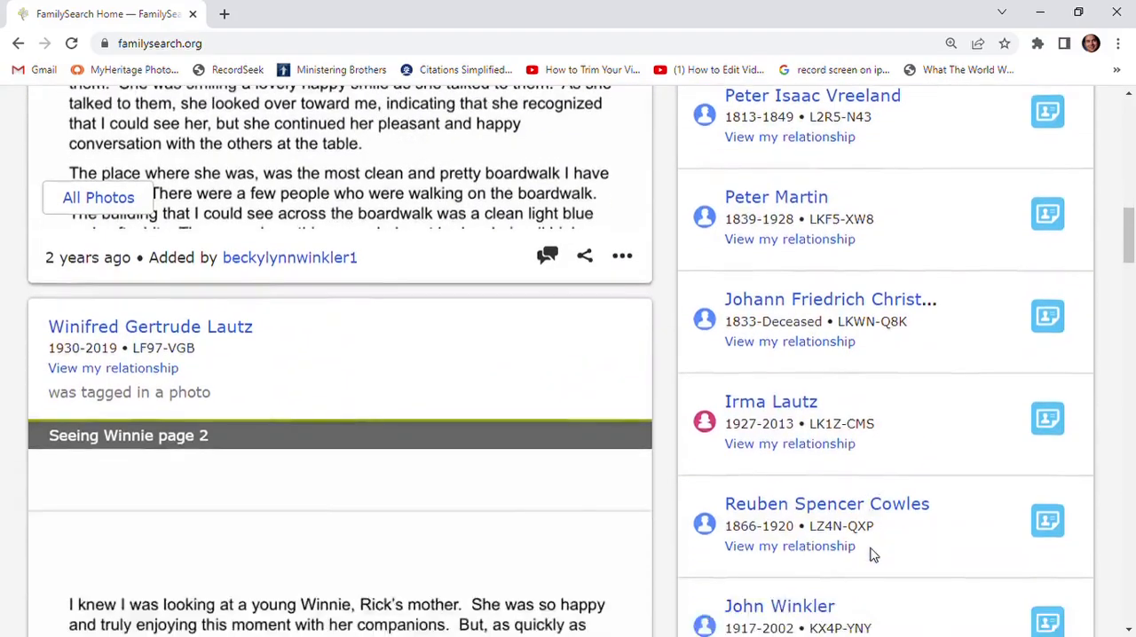
scroll(874, 553, "down", 3)
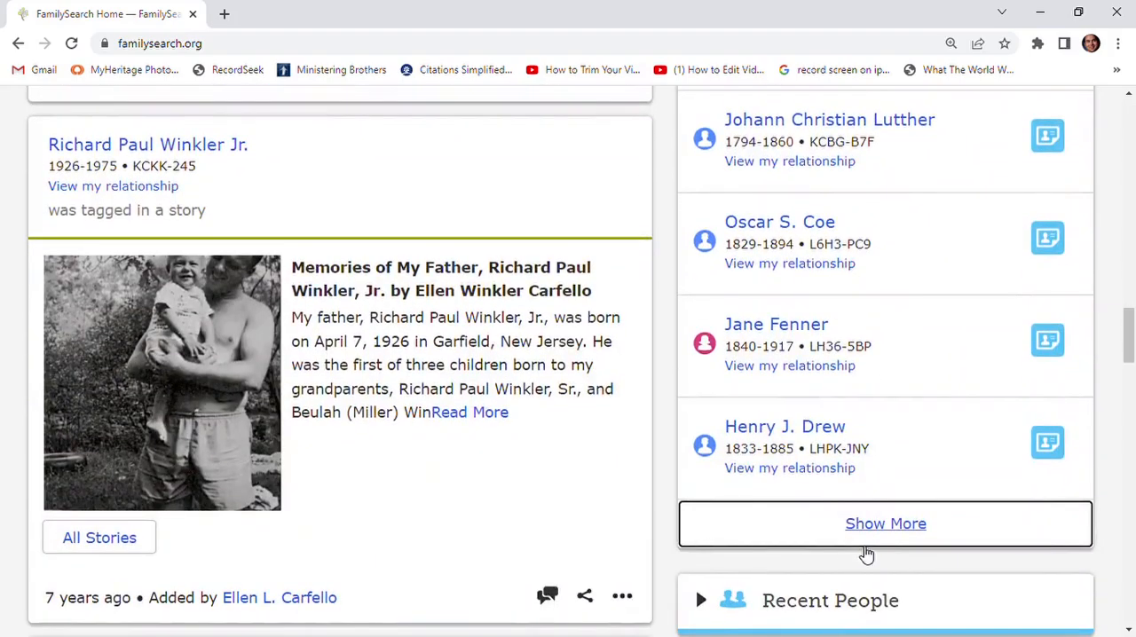
left_click(1048, 445)
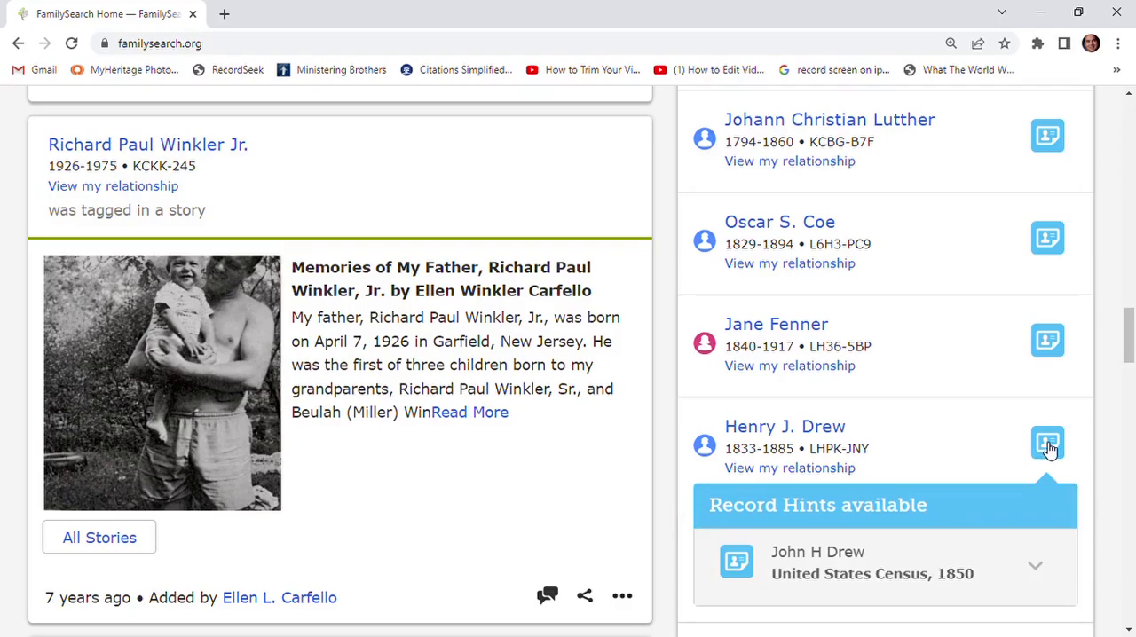
left_click(747, 575)
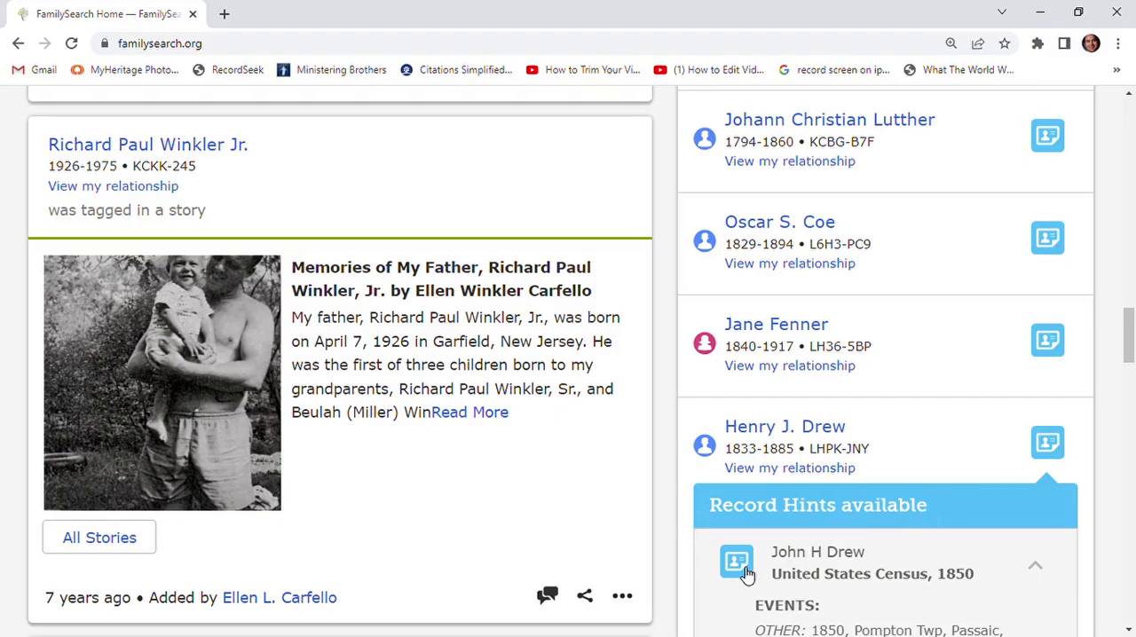
scroll(864, 556, "down", 3)
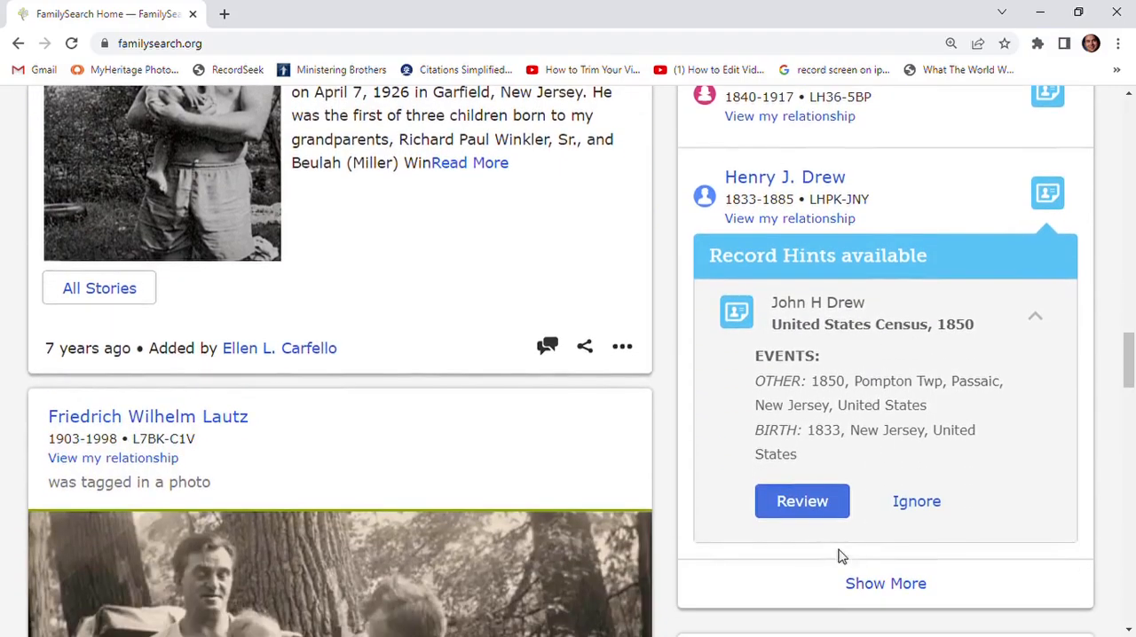
left_click(812, 510)
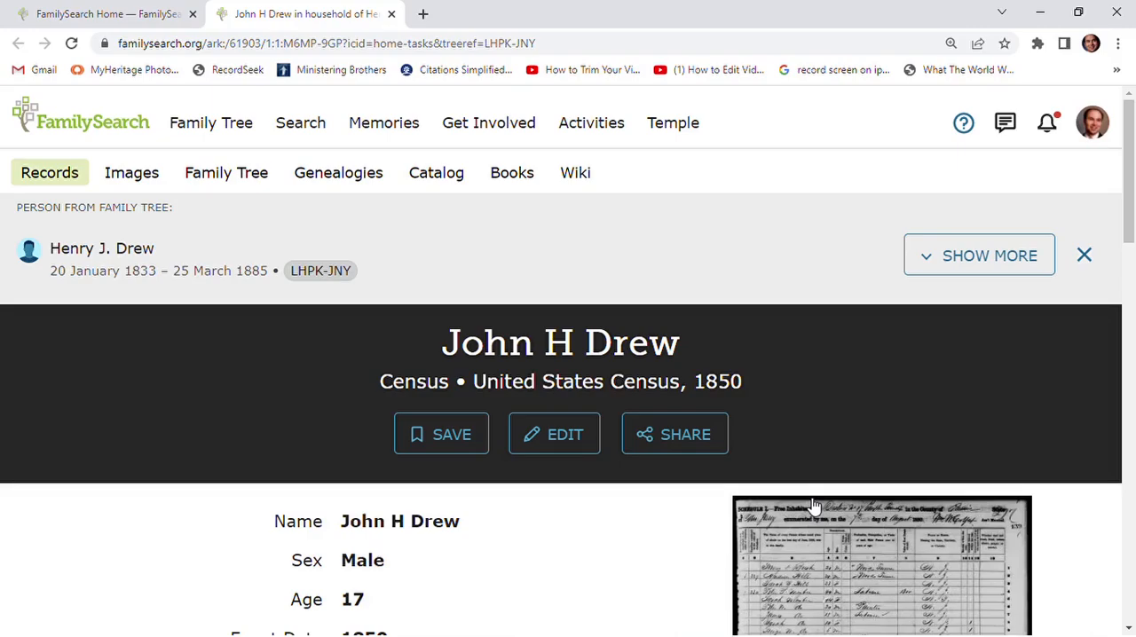
- Start attaching the 1850 census record to its possible Family Tree match
scroll(819, 449, "down", 7)
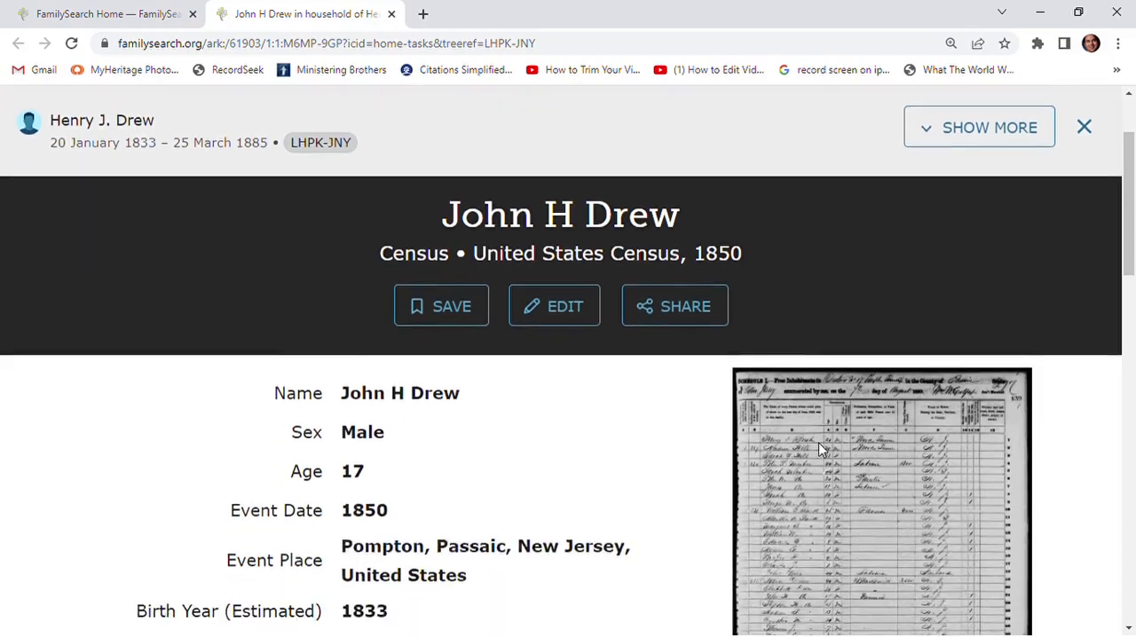
scroll(825, 450, "down", 6)
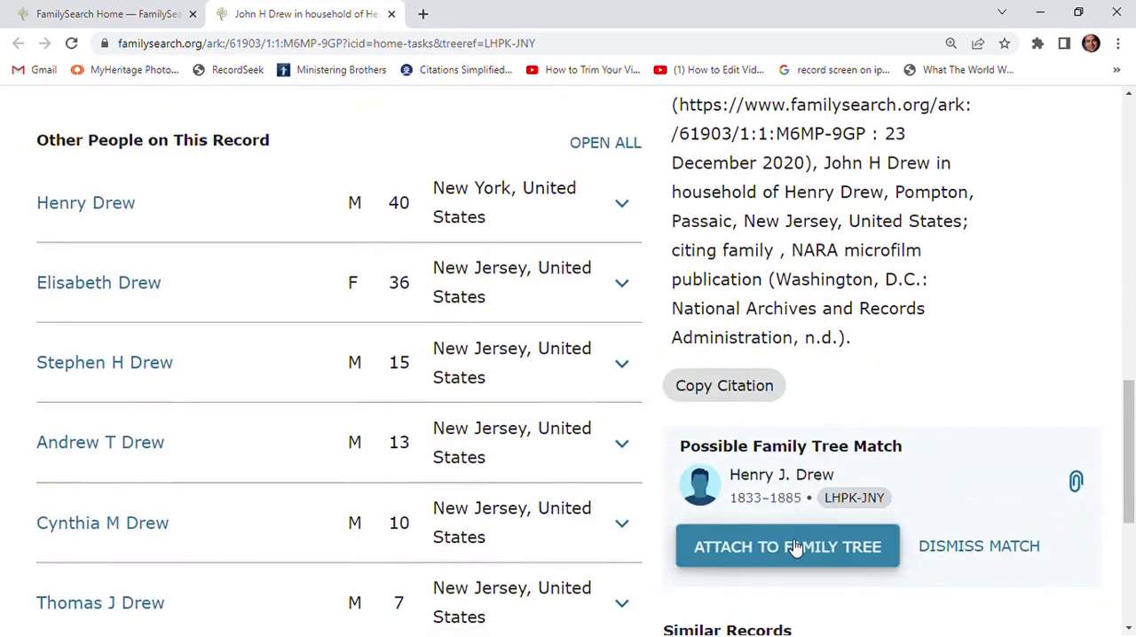
left_click(796, 548)
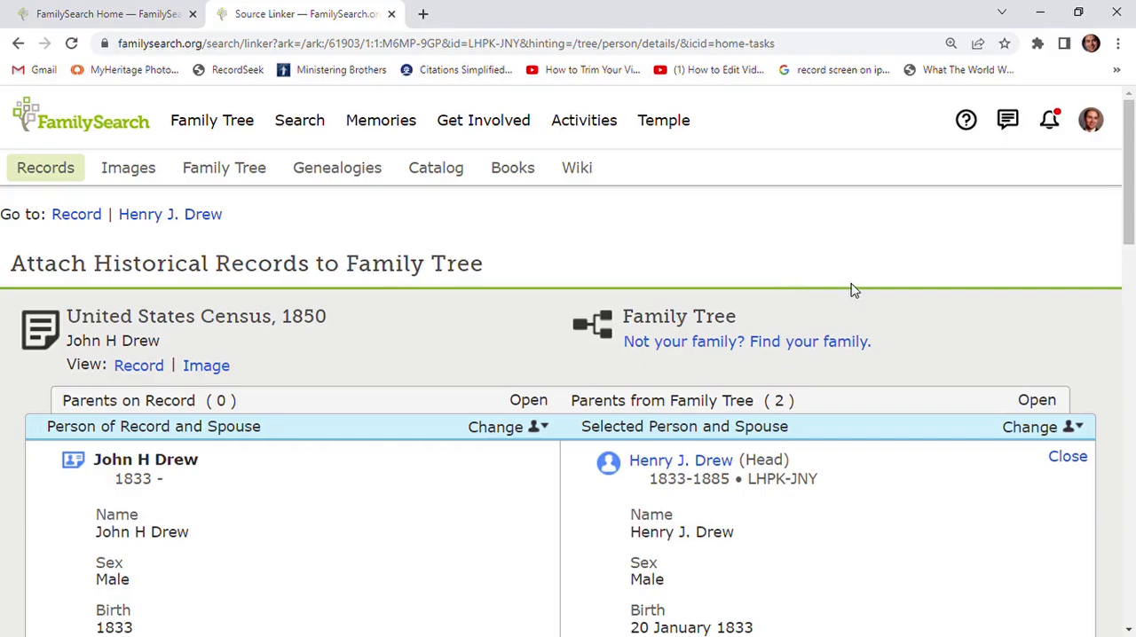
- Expand the parents from Family Tree and compare them with the other people on the census record
scroll(861, 368, "down", 2)
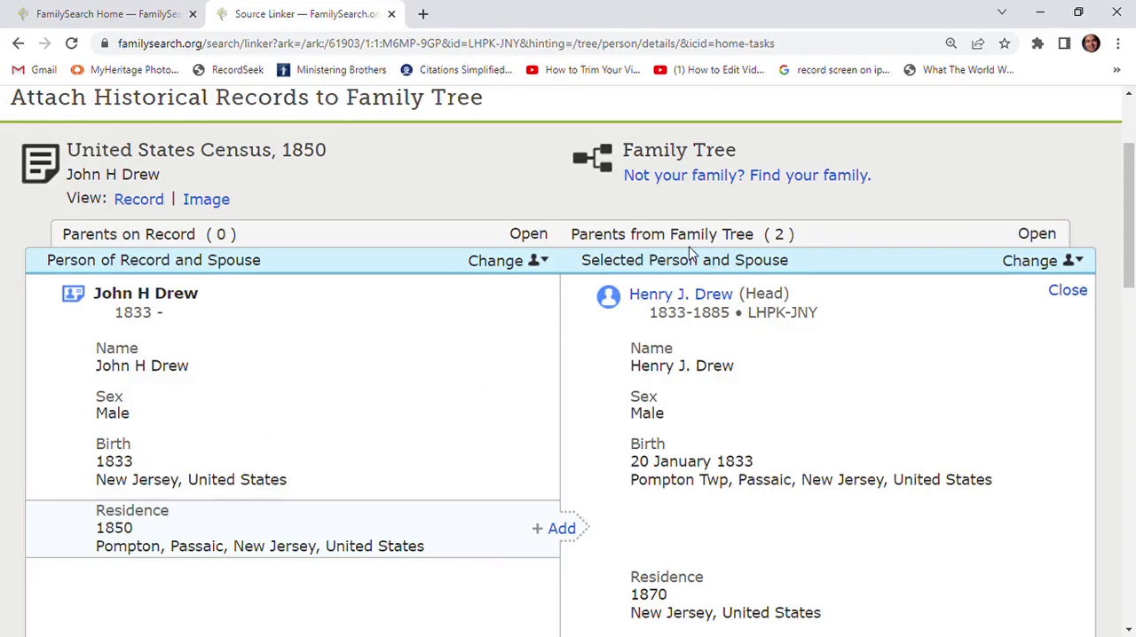
left_click(1036, 235)
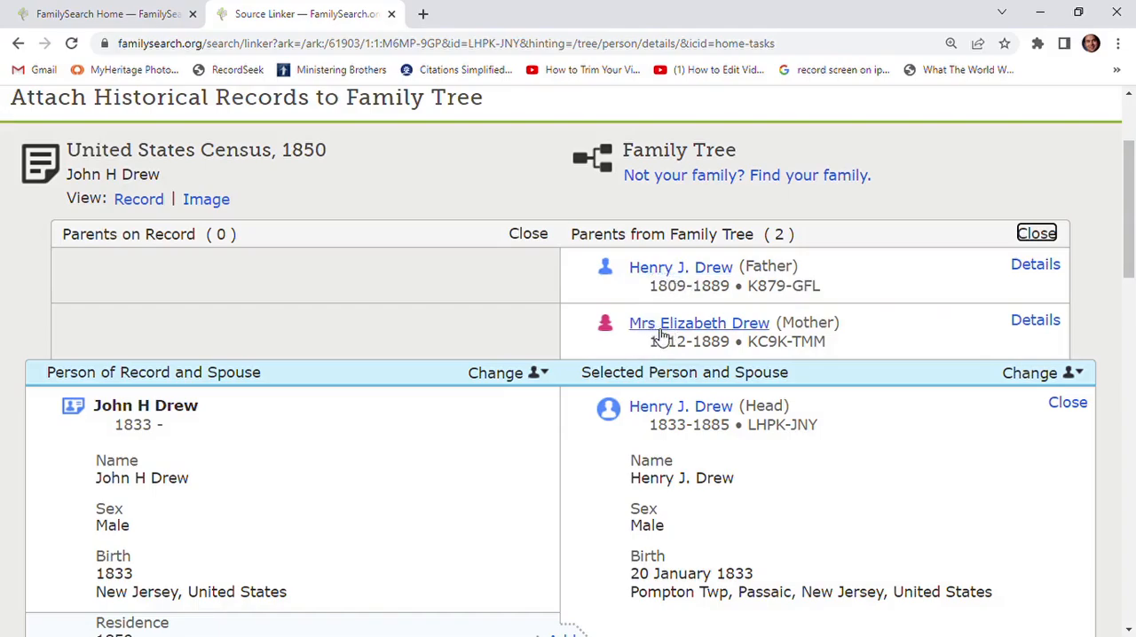
scroll(661, 335, "down", 7)
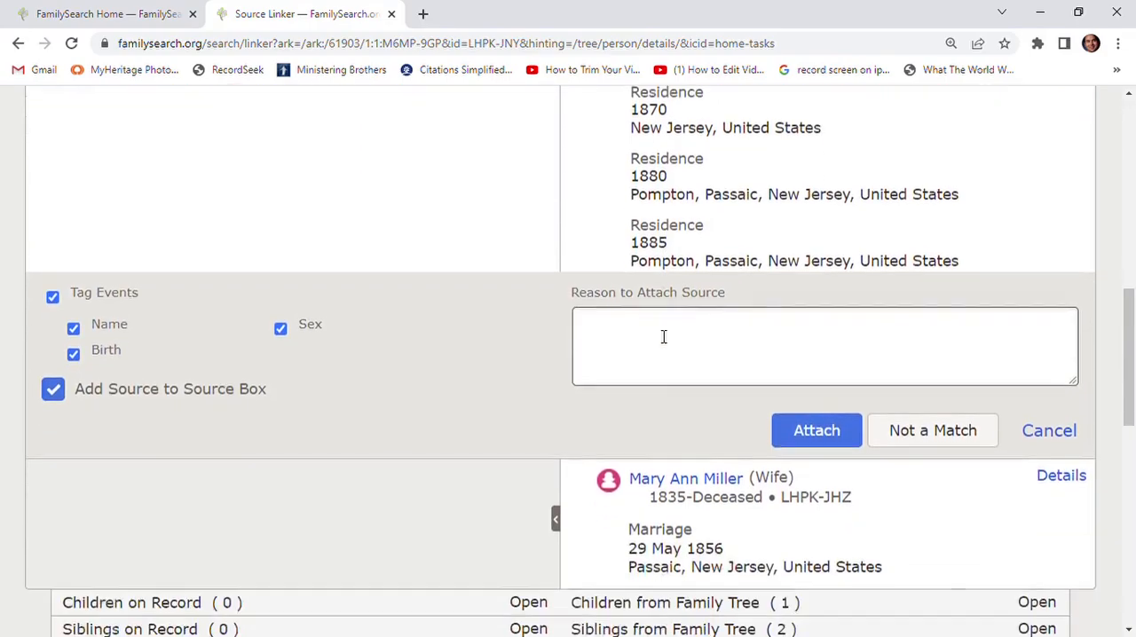
scroll(621, 351, "down", 2)
scroll(448, 372, "down", 3)
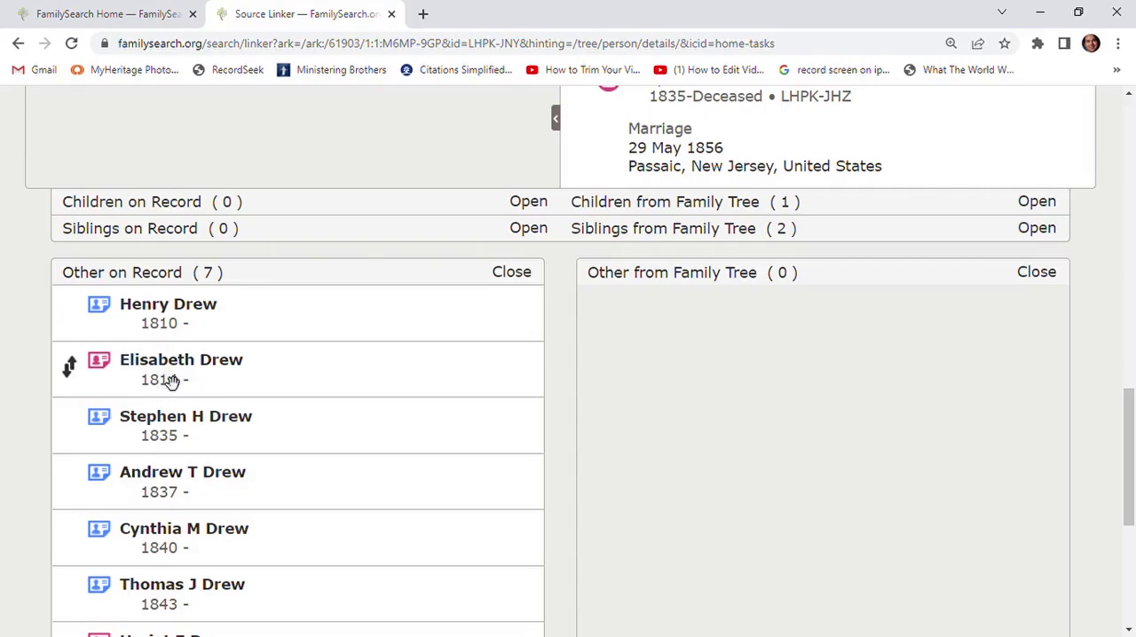
scroll(275, 398, "up", 3)
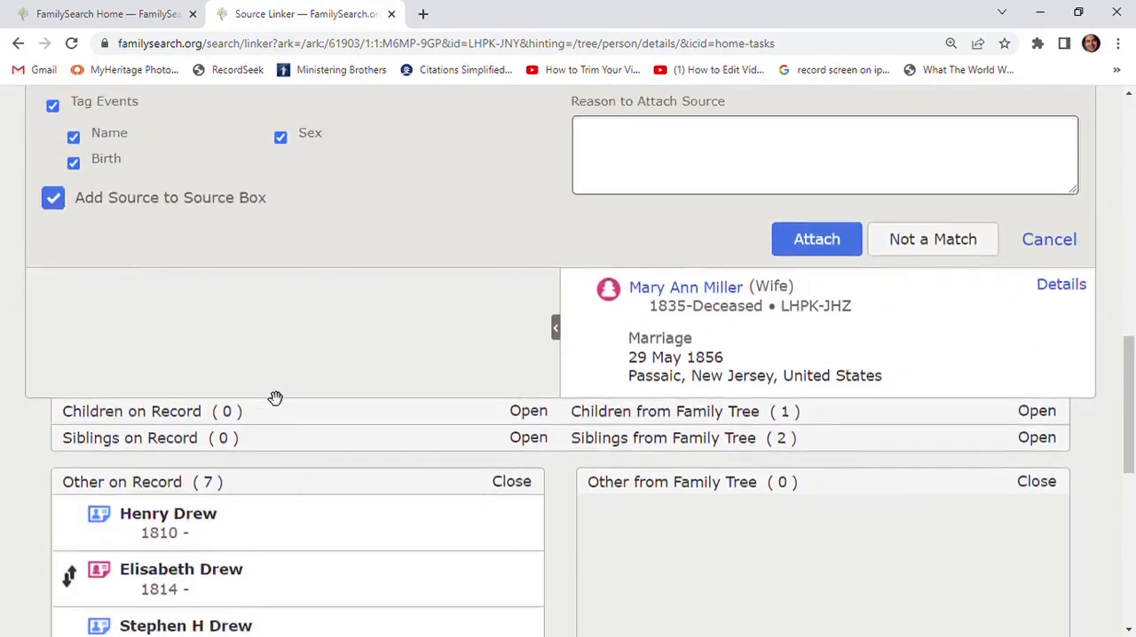
scroll(612, 412, "up", 8)
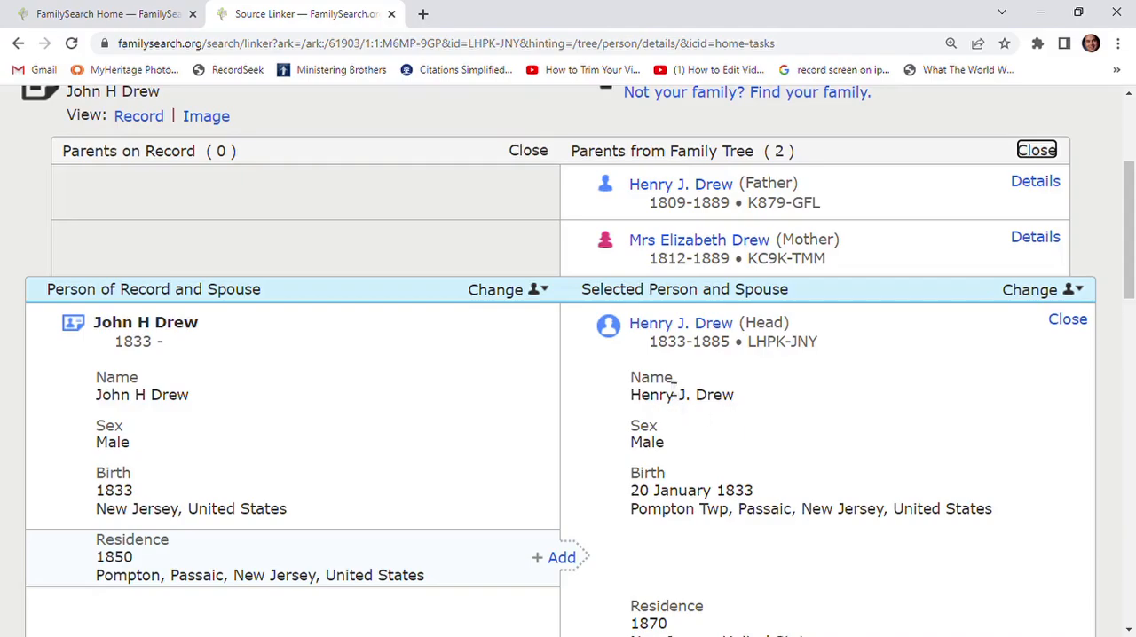
- Add the 1850 residence in Pompton, Passaic, New Jersey to the selected person and attach the census source
scroll(672, 388, "down", 3)
scroll(671, 387, "up", 1)
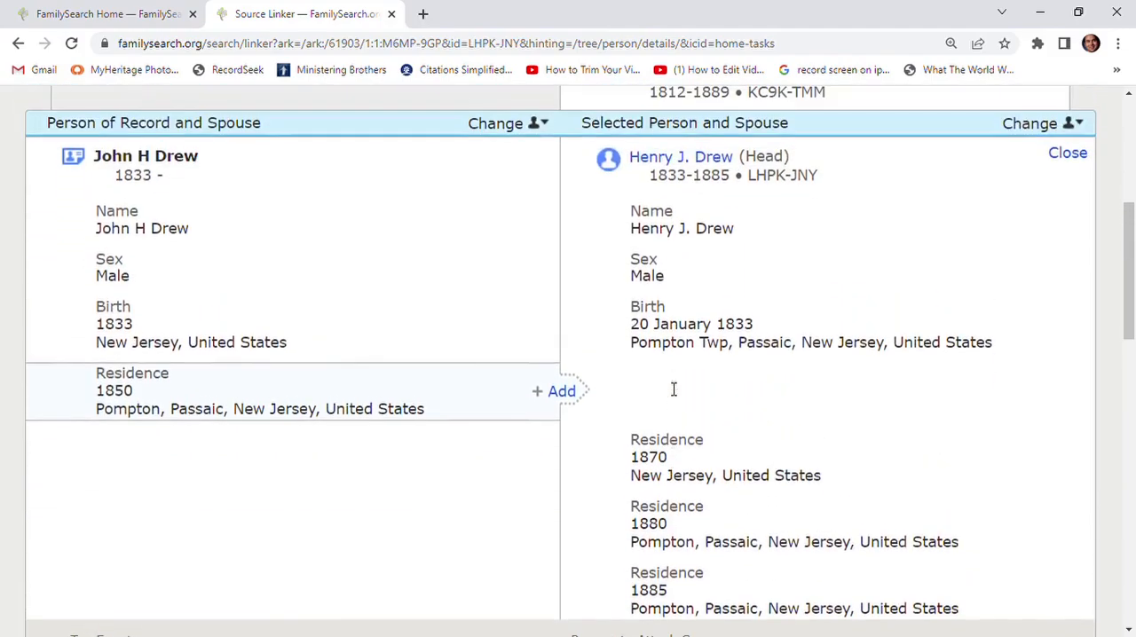
left_click(562, 392)
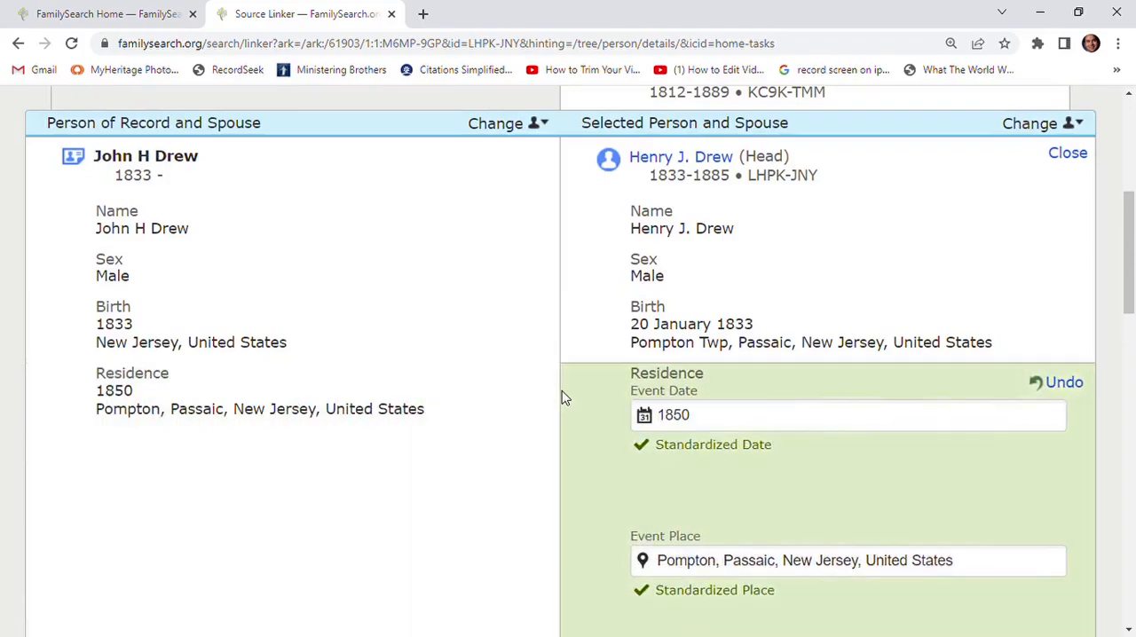
scroll(674, 398, "down", 5)
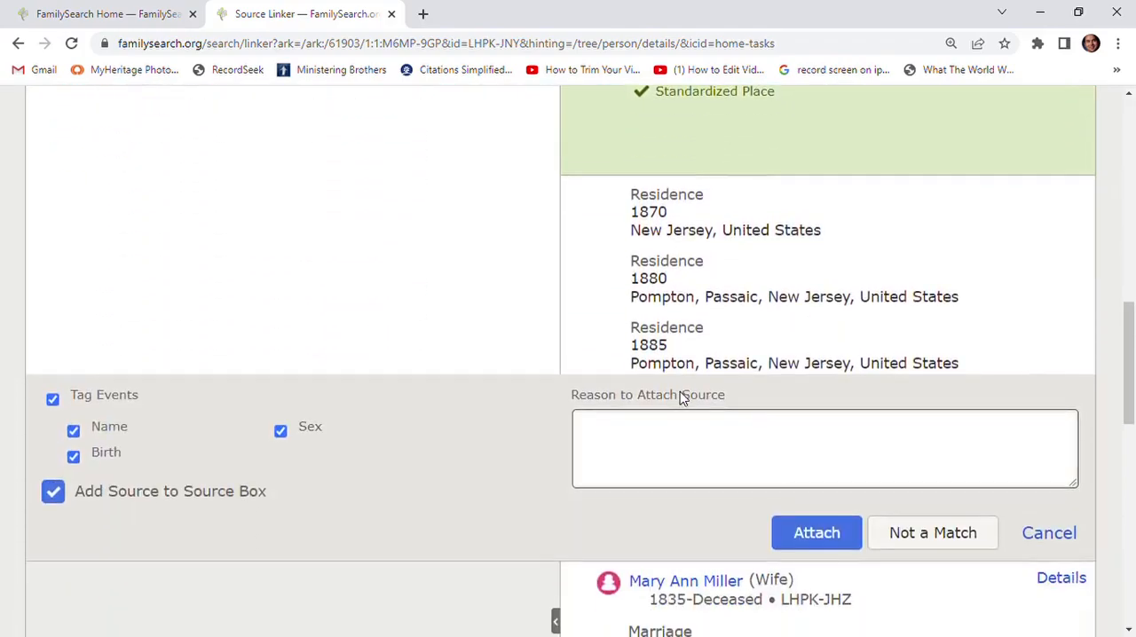
scroll(682, 399, "down", 1)
left_click(810, 451)
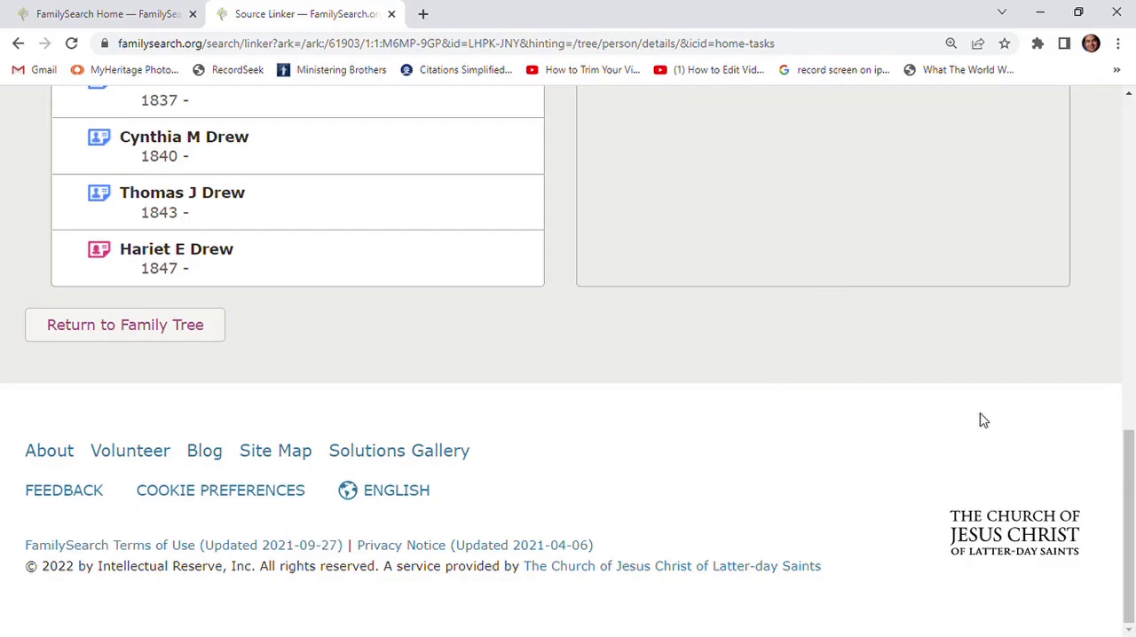
- Realign the first person listed under Other on Record with the father from Family Tree
scroll(647, 432, "up", 3)
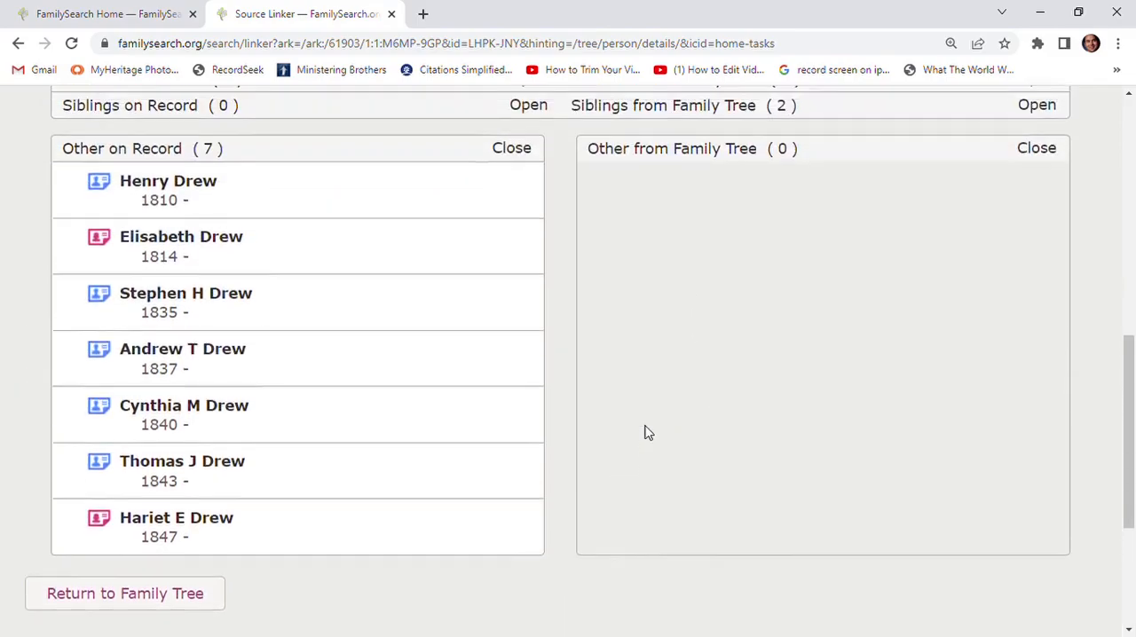
scroll(647, 432, "up", 3)
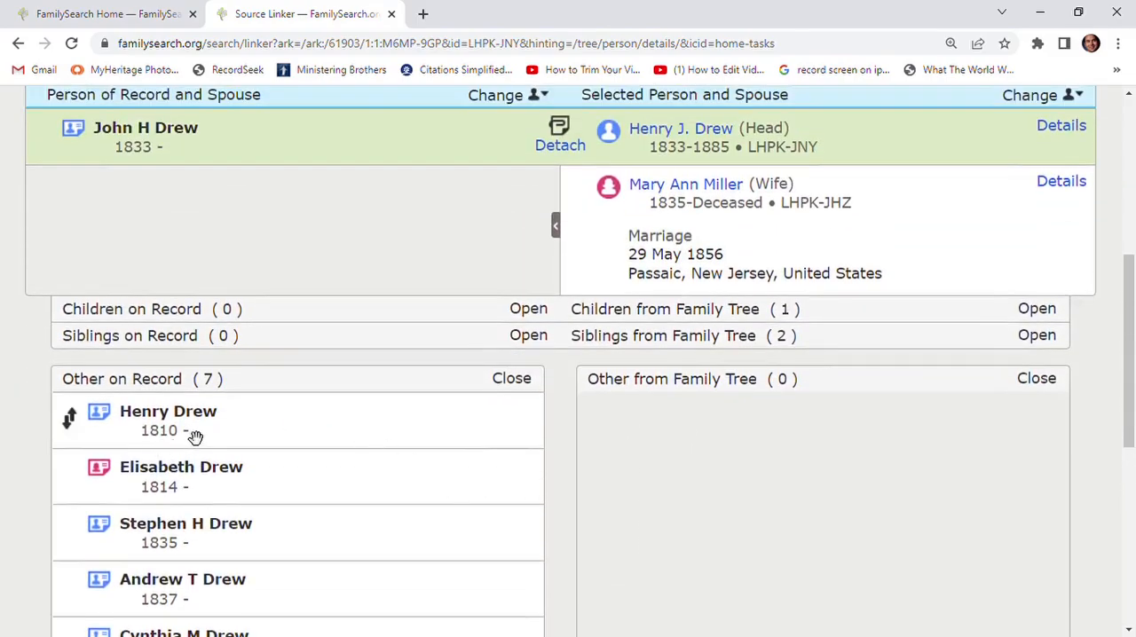
mouse_move(195, 436)
left_mouse_down()
mouse_move(200, 398)
mouse_move(150, 218)
mouse_move(148, 150)
mouse_move(172, 119)
mouse_move(134, 300)
mouse_move(161, 438)
left_mouse_up()
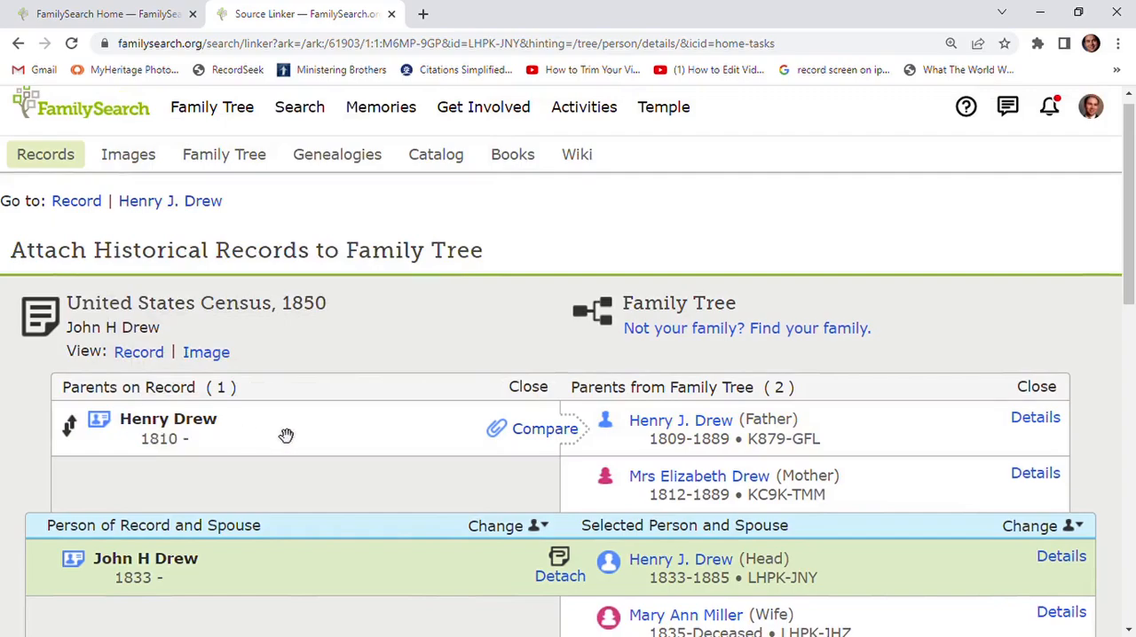
- Realign the older woman listed under Other on Record with the mother from Family Tree
scroll(286, 435, "down", 3)
scroll(283, 435, "down", 3)
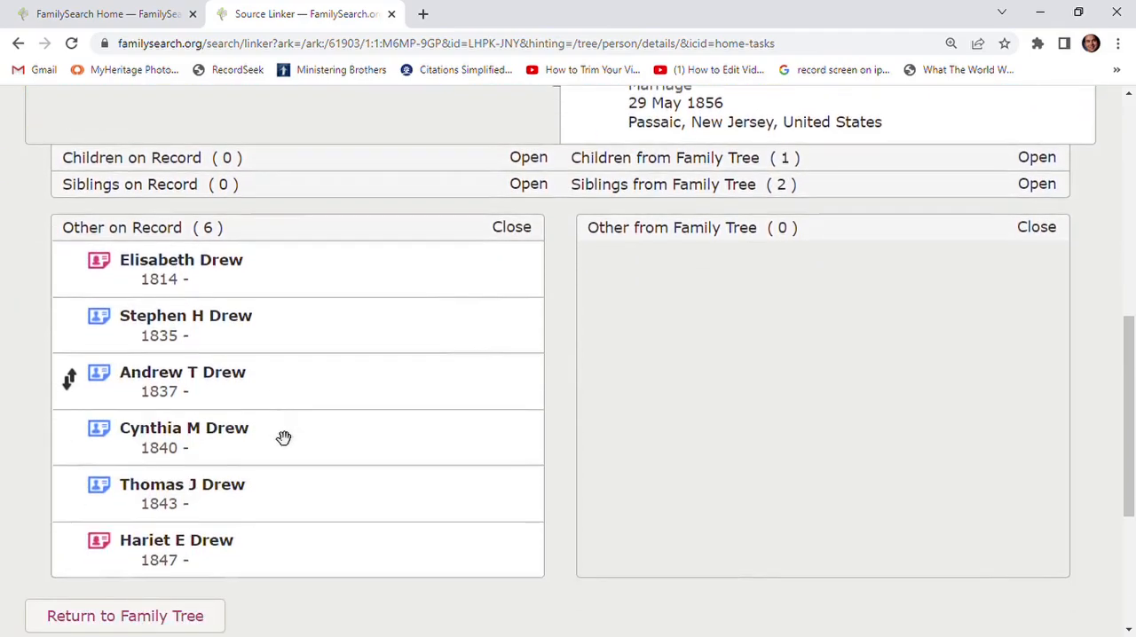
scroll(284, 436, "up", 1)
scroll(281, 436, "up", 1)
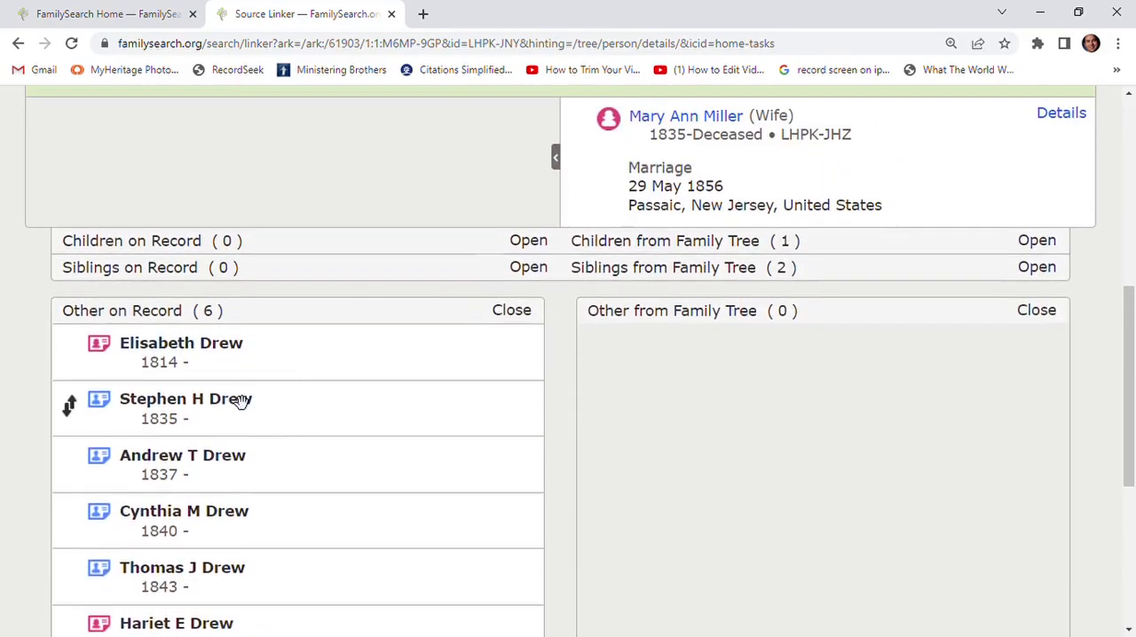
mouse_move(225, 364)
left_mouse_down()
mouse_move(218, 138)
mouse_move(184, 327)
mouse_move(180, 433)
mouse_move(195, 497)
mouse_move(168, 502)
left_mouse_up()
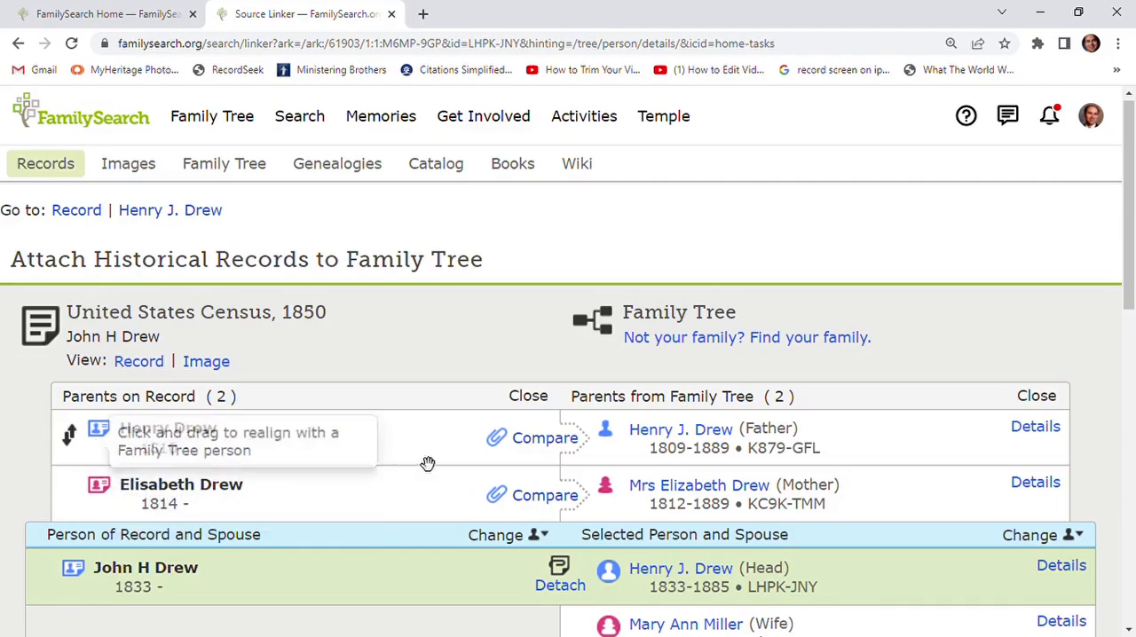
- Compare the father's details, add his 1850 residence in Pompton, Passaic, New Jersey, and attach the census source to him
left_click(543, 438)
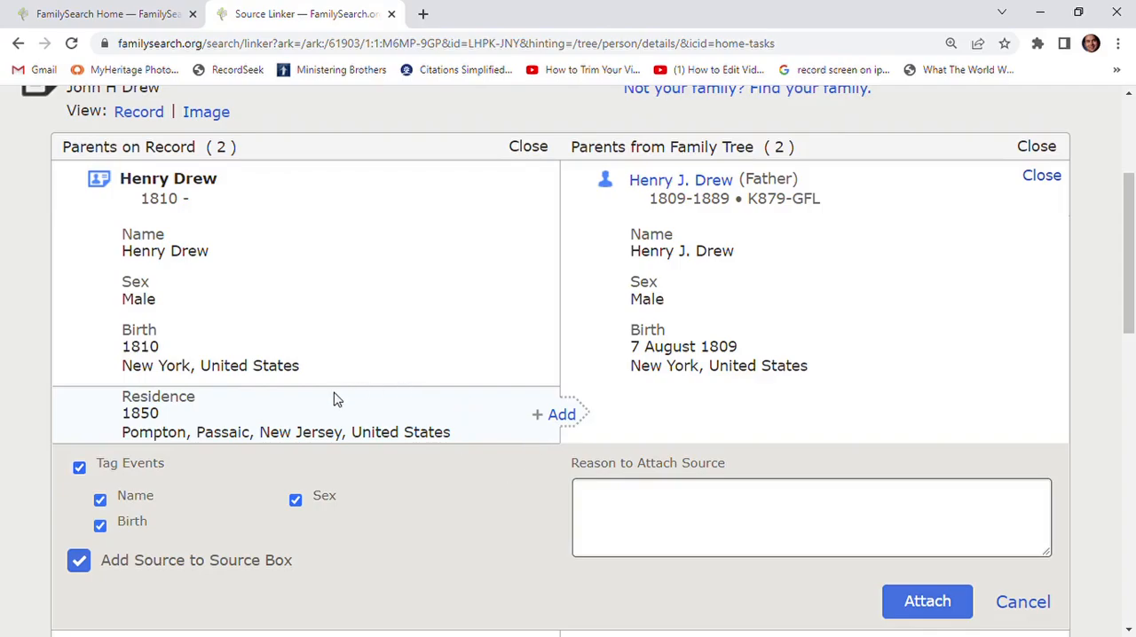
left_click(561, 416)
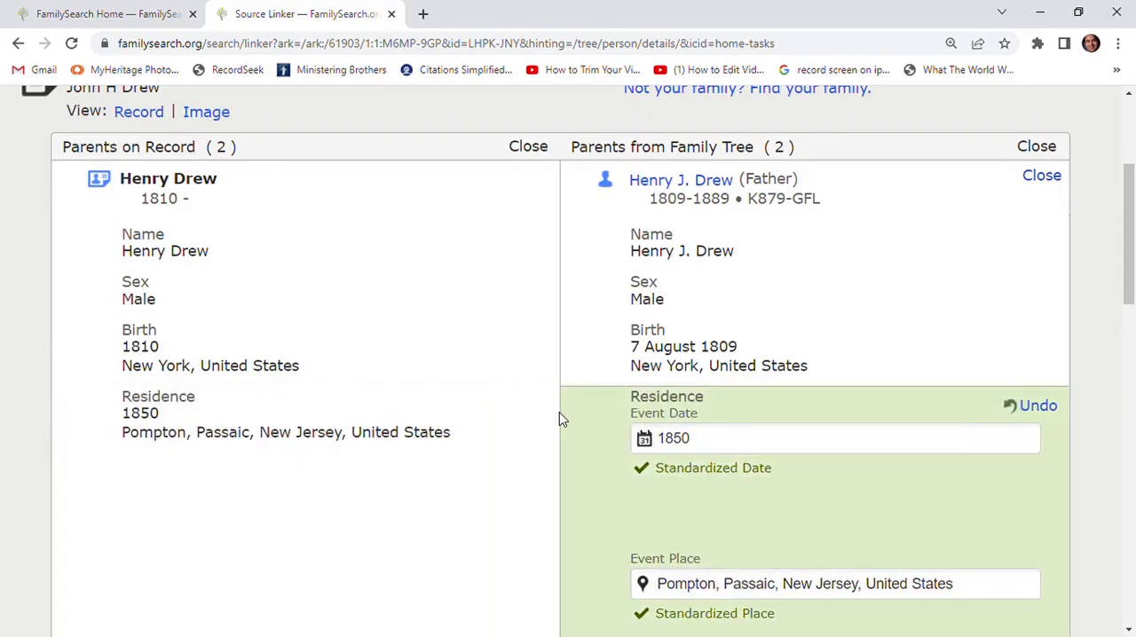
scroll(561, 419, "down", 5)
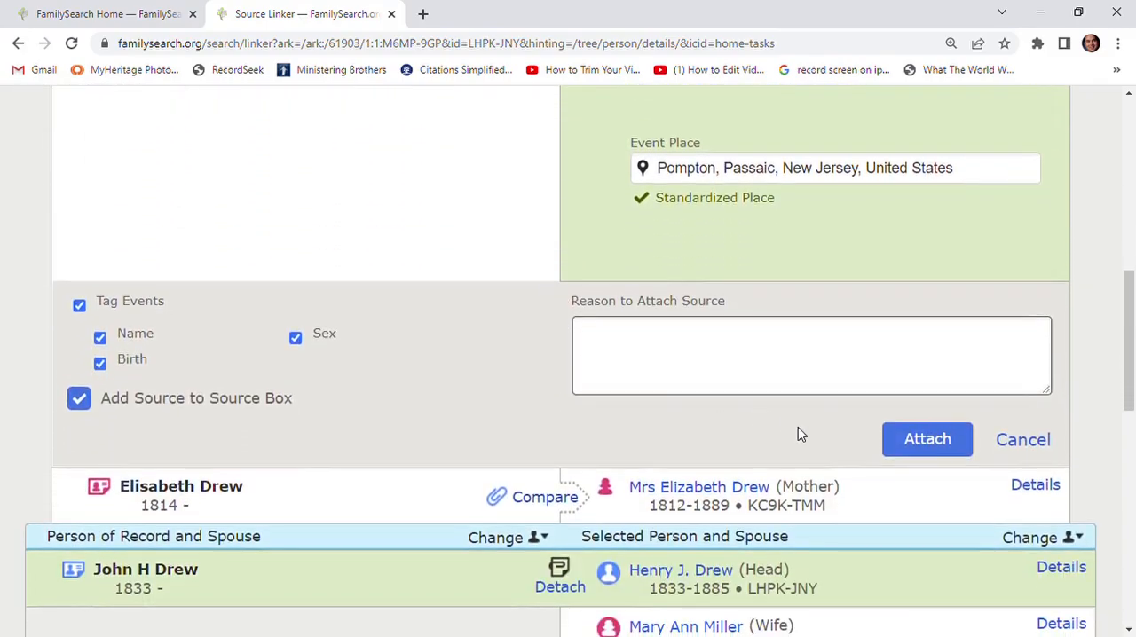
left_click(917, 441)
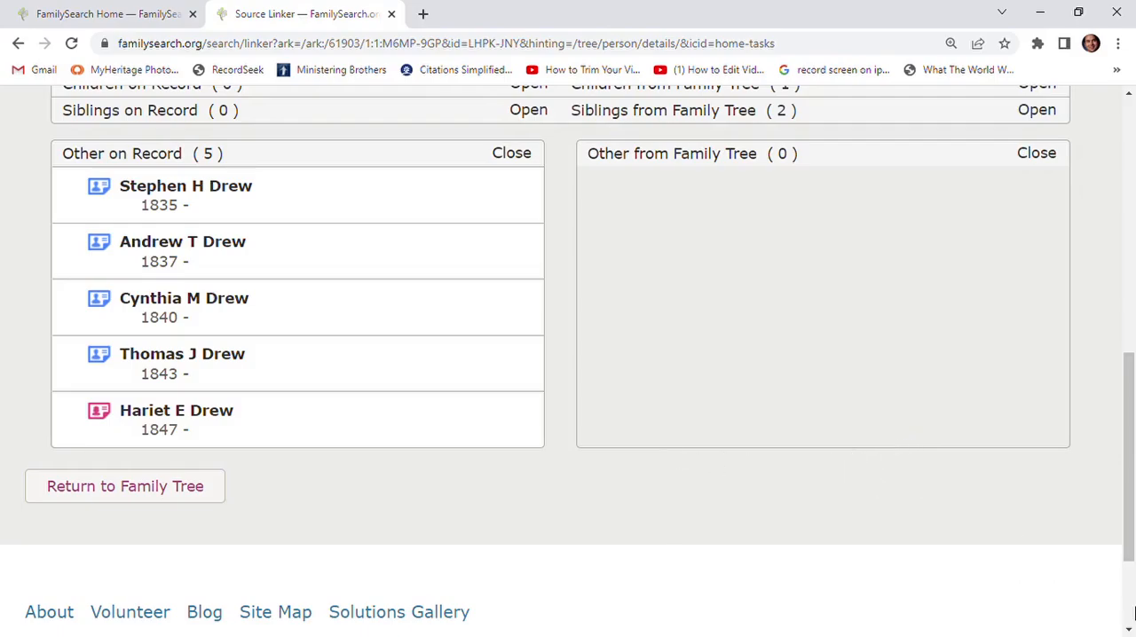
- Compare the mother's details, add her 1850 residence in Pompton, Passaic, New Jersey, and attach the census source to her
scroll(674, 358, "up", 5)
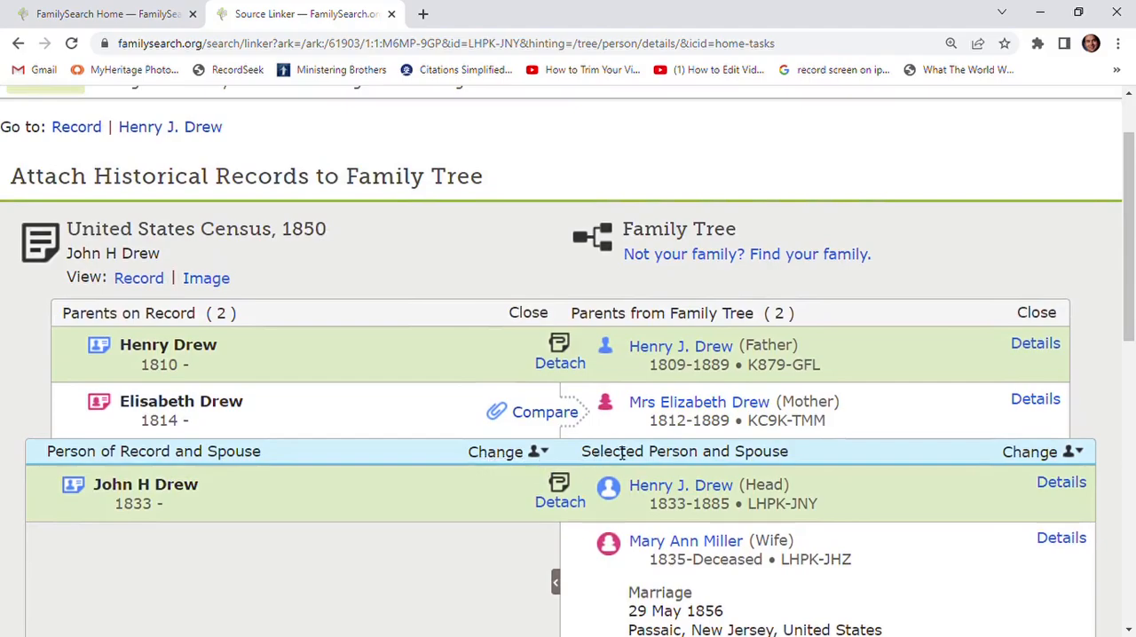
left_click(543, 413)
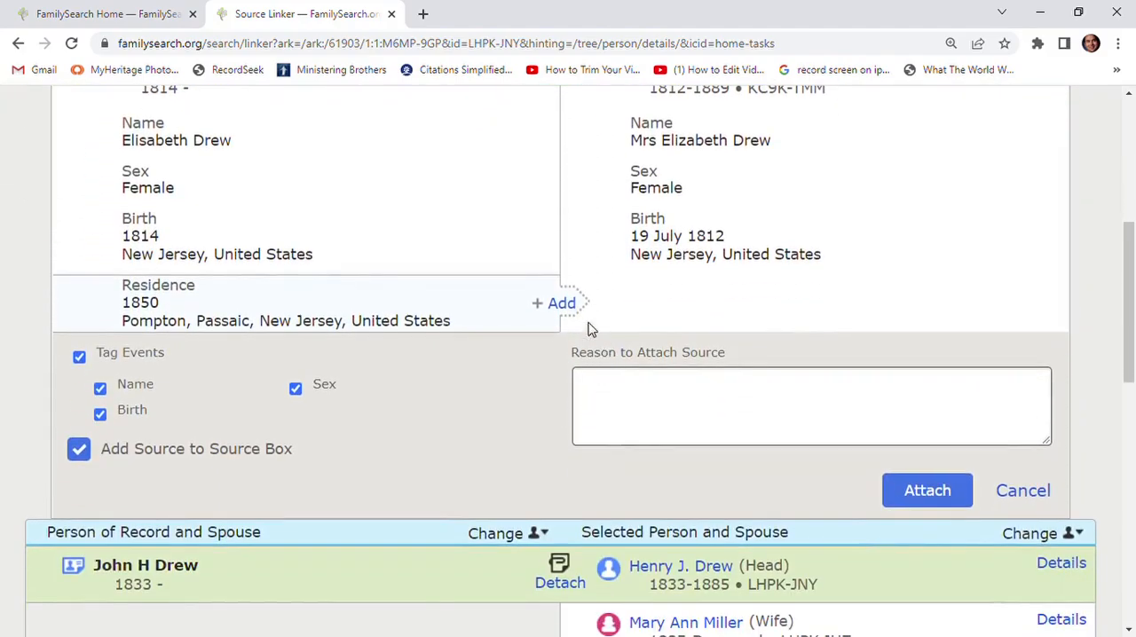
left_click(567, 305)
scroll(560, 310, "down", 3)
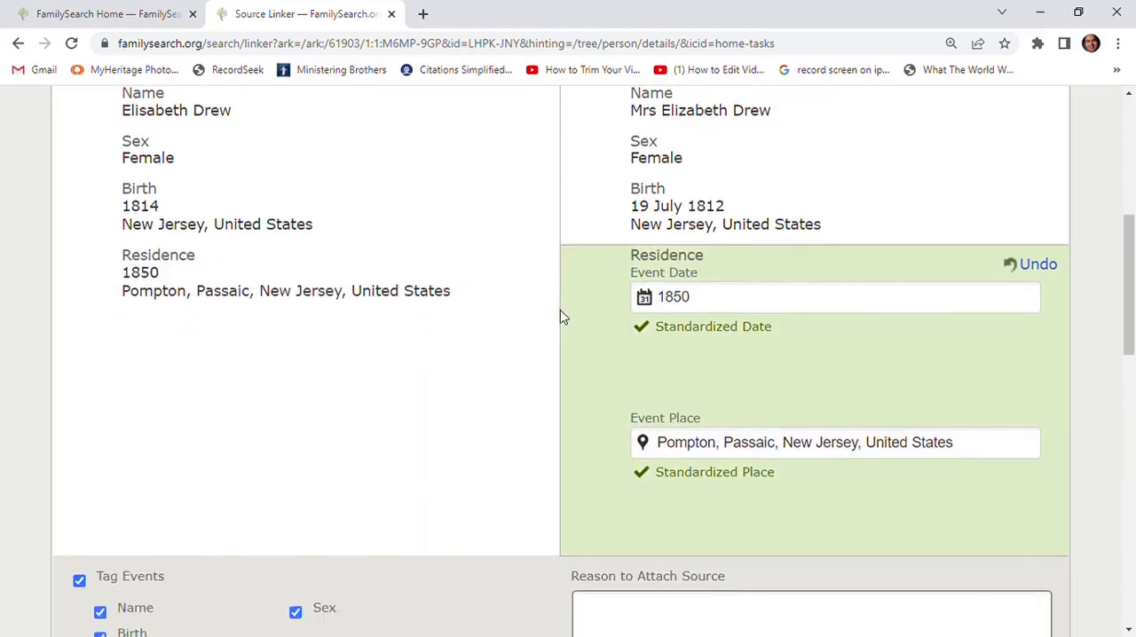
left_click(907, 411)
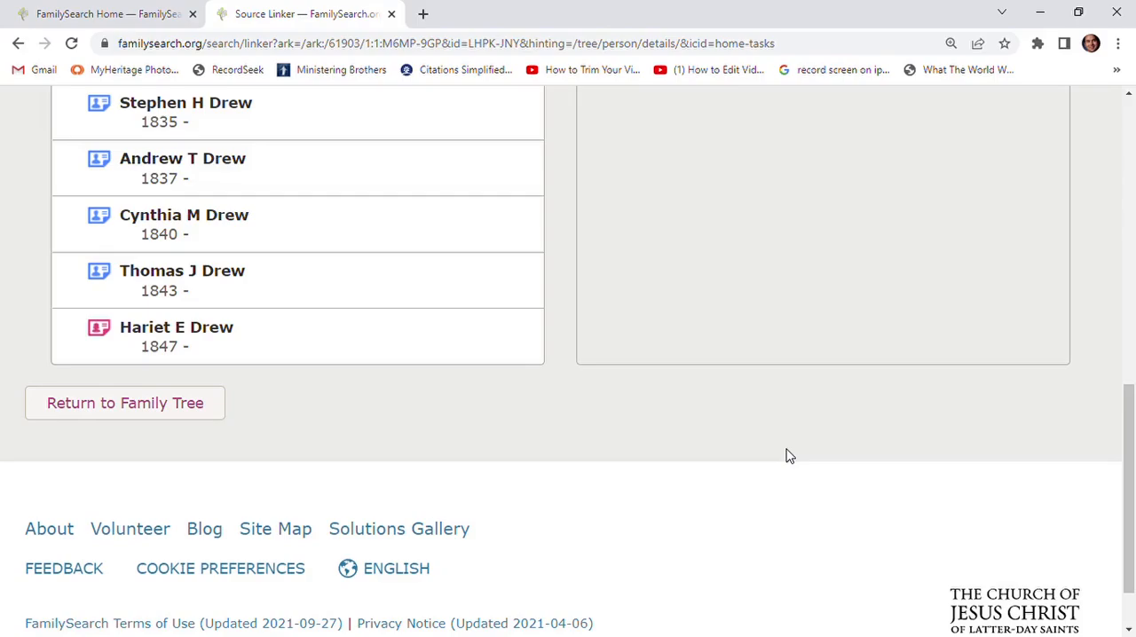
- Expand the siblings from Family Tree and realign the second person listed under Other on Record with the matching brother
scroll(788, 456, "up", 5)
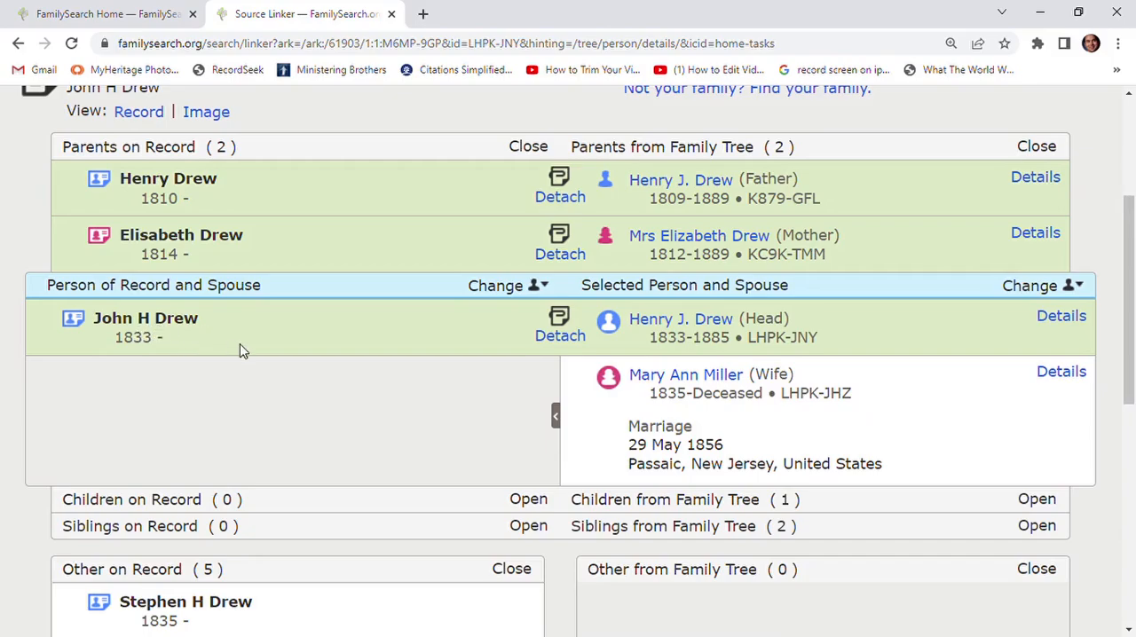
scroll(239, 350, "down", 3)
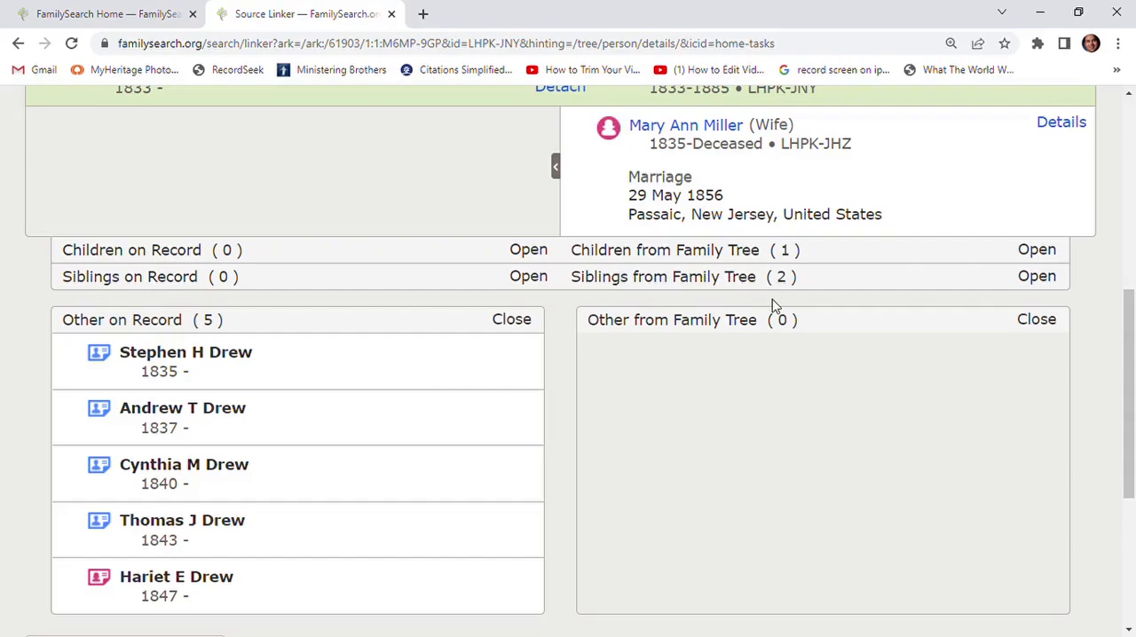
left_click(1037, 277)
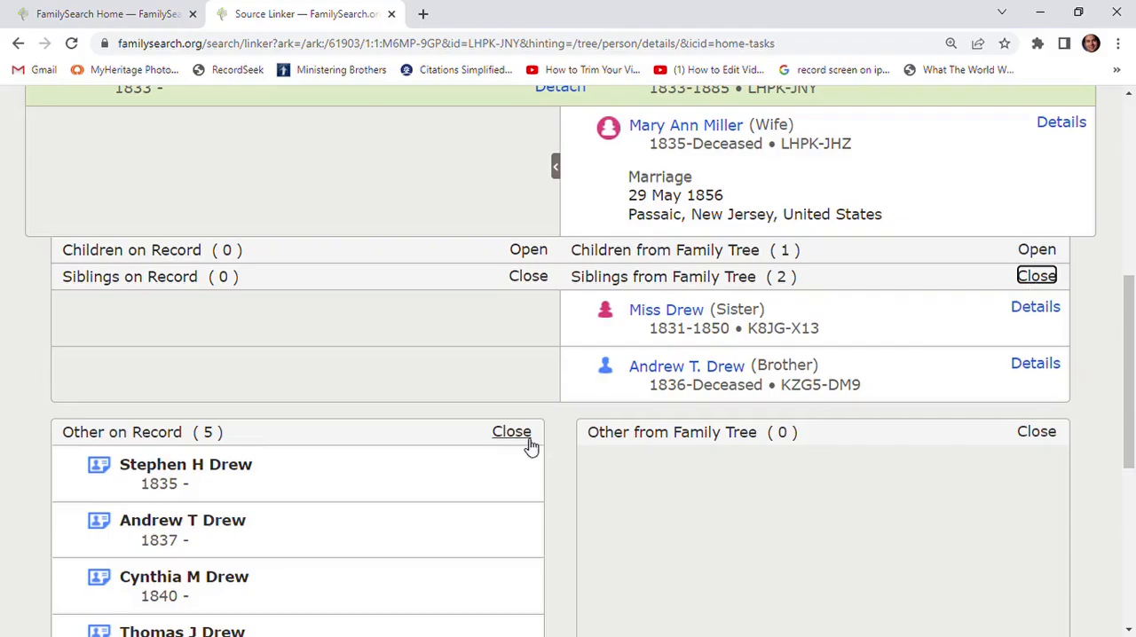
scroll(529, 446, "down", 1)
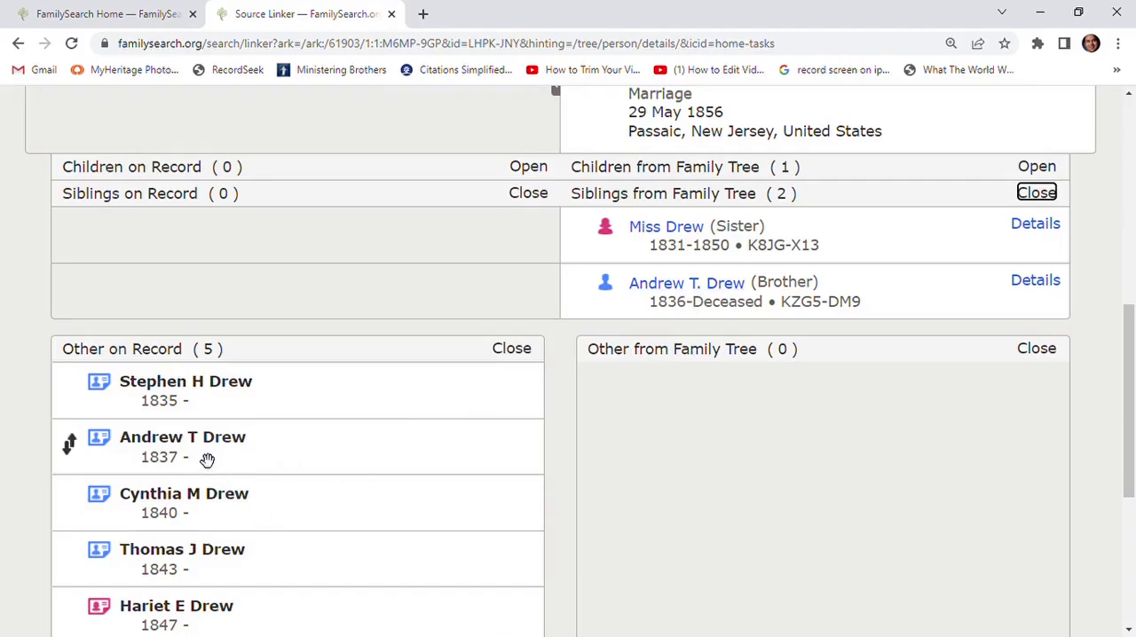
mouse_move(206, 460)
left_mouse_down()
mouse_move(166, 317)
mouse_move(159, 326)
left_mouse_up()
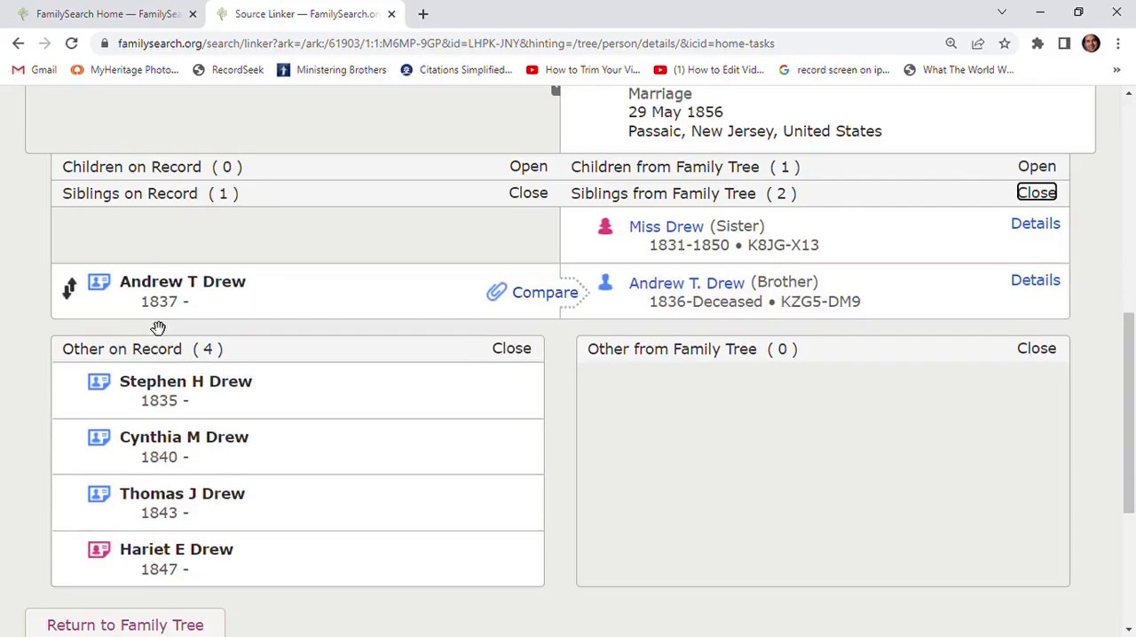
- Compare the matching brother's details, add his 1850 residence in Pompton, Passaic, New Jersey, and attach the census source to him
left_click(541, 295)
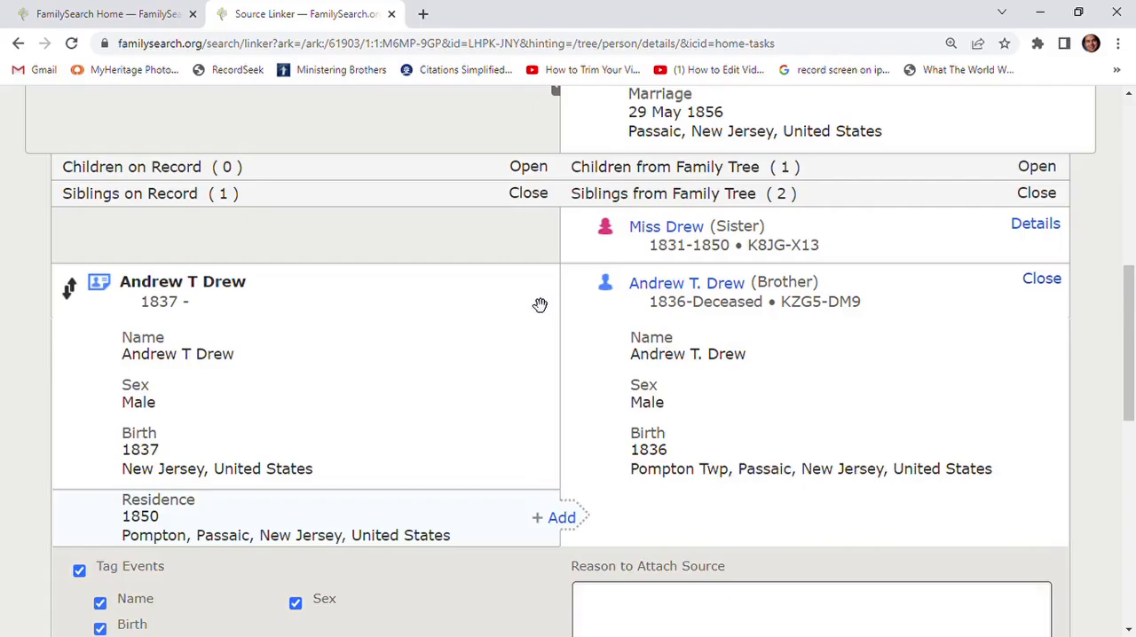
left_click(561, 518)
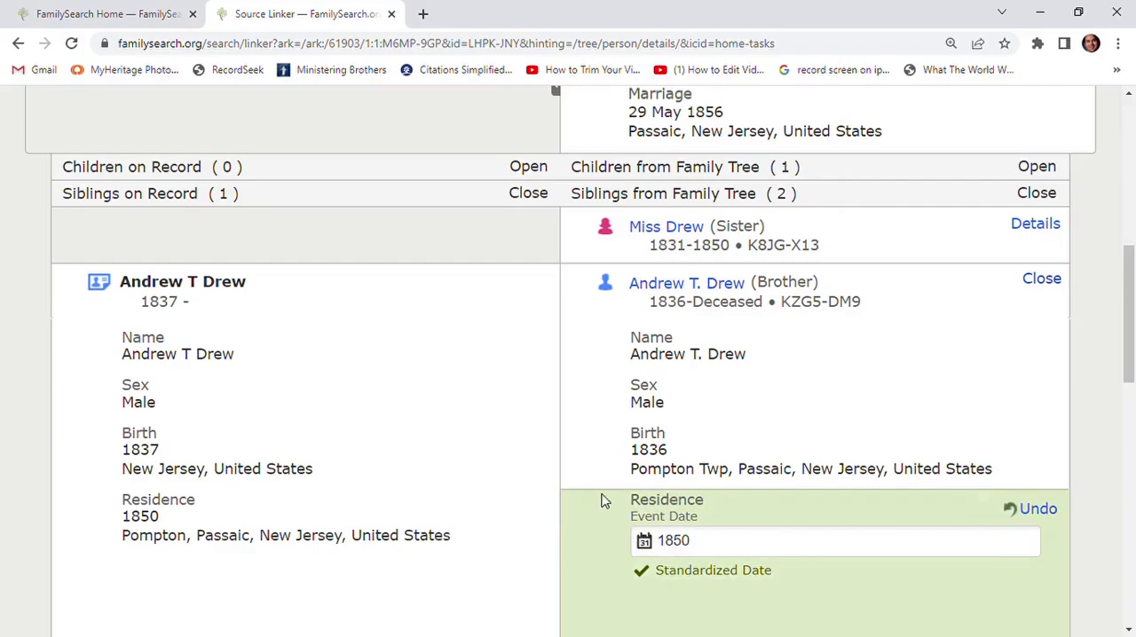
scroll(609, 494, "down", 5)
scroll(609, 494, "down", 3)
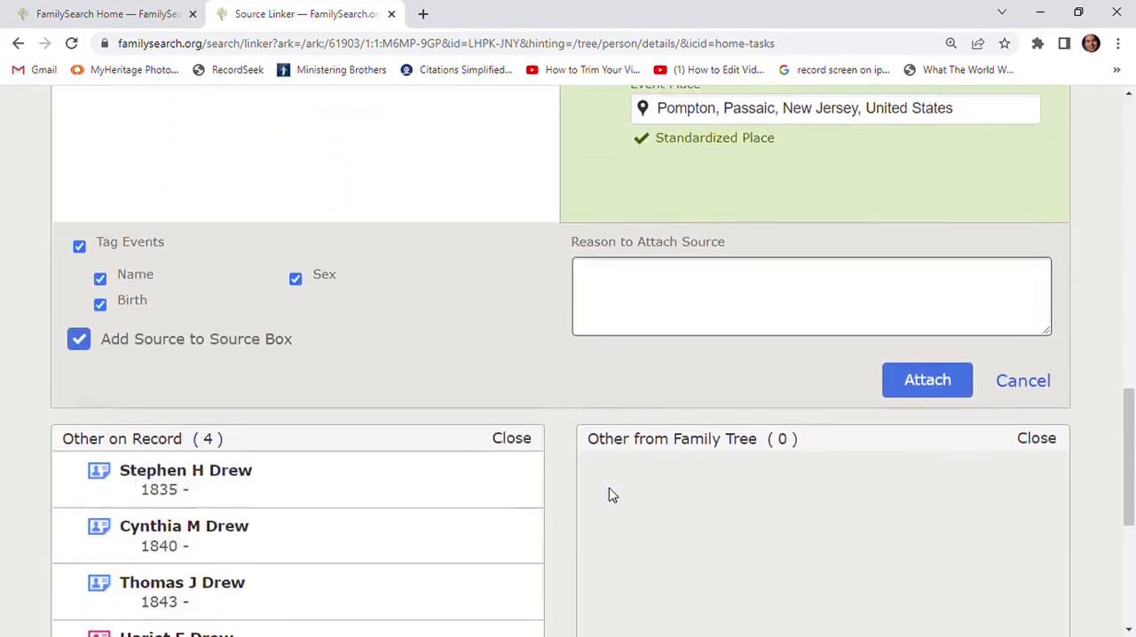
left_click(923, 378)
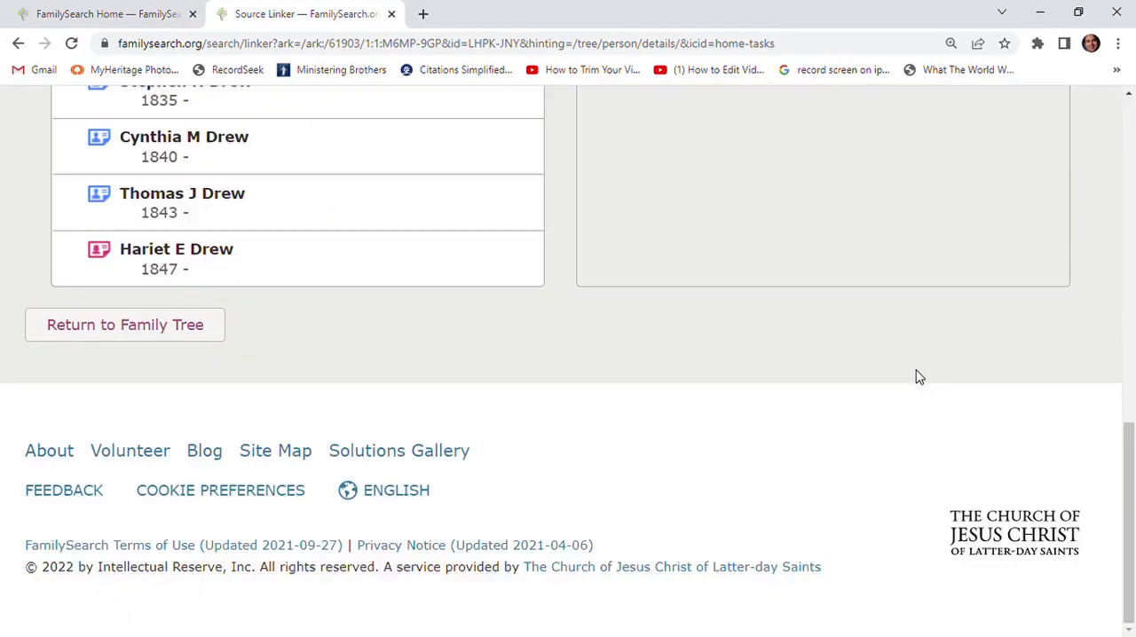
- Move all four remaining people under Other on Record into Siblings on Record
scroll(575, 452, "up", 3)
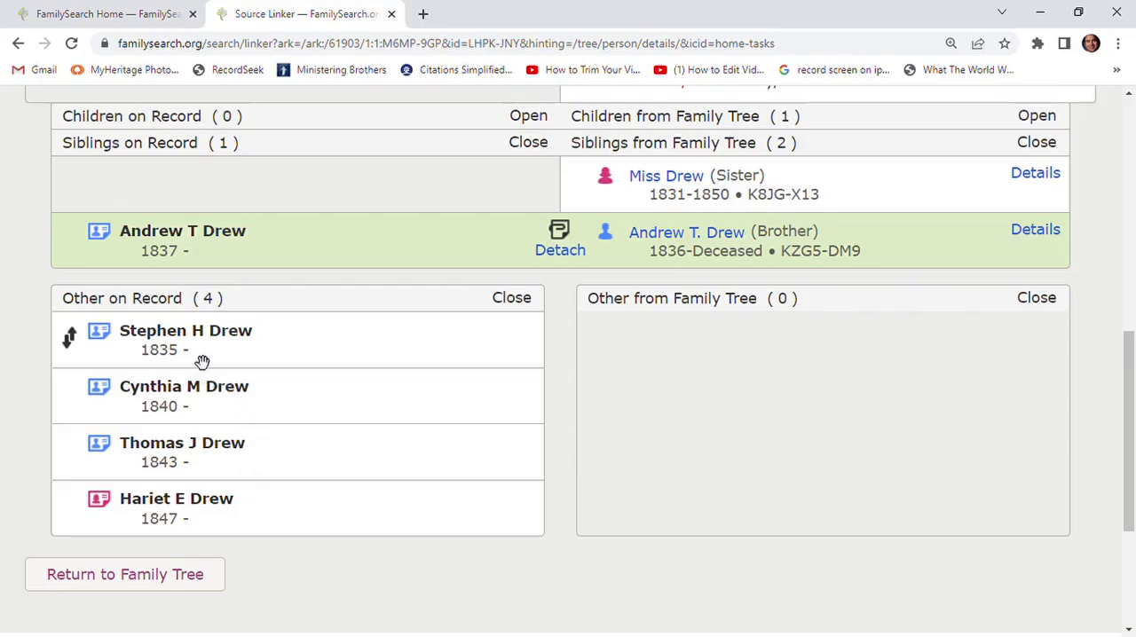
mouse_move(206, 351)
left_mouse_down()
mouse_move(188, 286)
mouse_move(158, 288)
left_mouse_up()
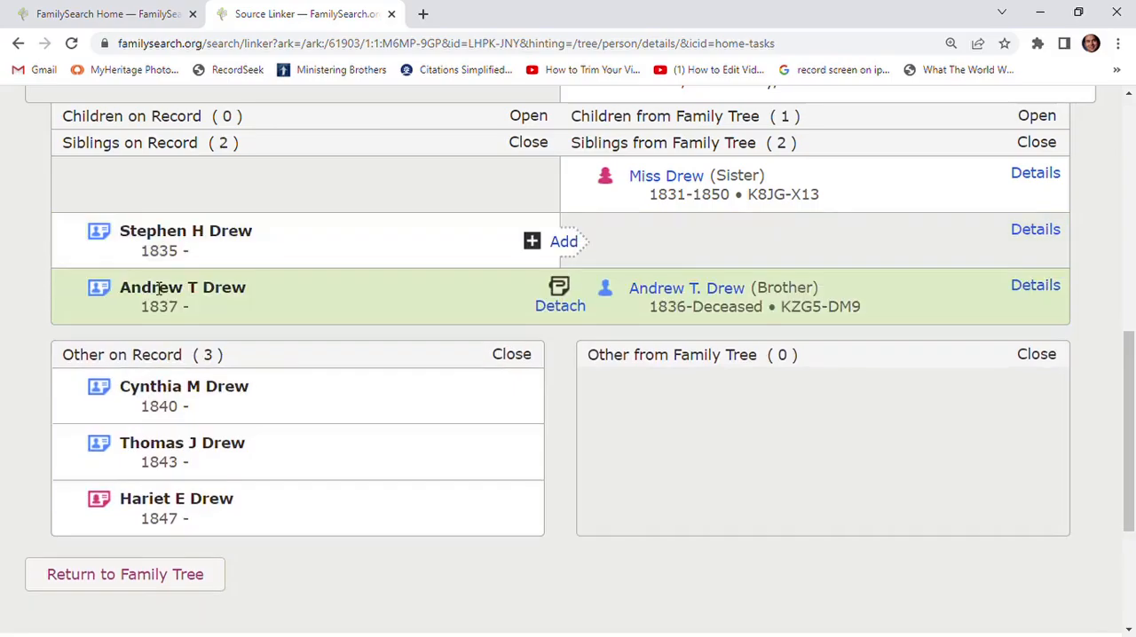
mouse_move(160, 405)
left_mouse_down()
mouse_move(144, 381)
mouse_move(147, 347)
left_mouse_up()
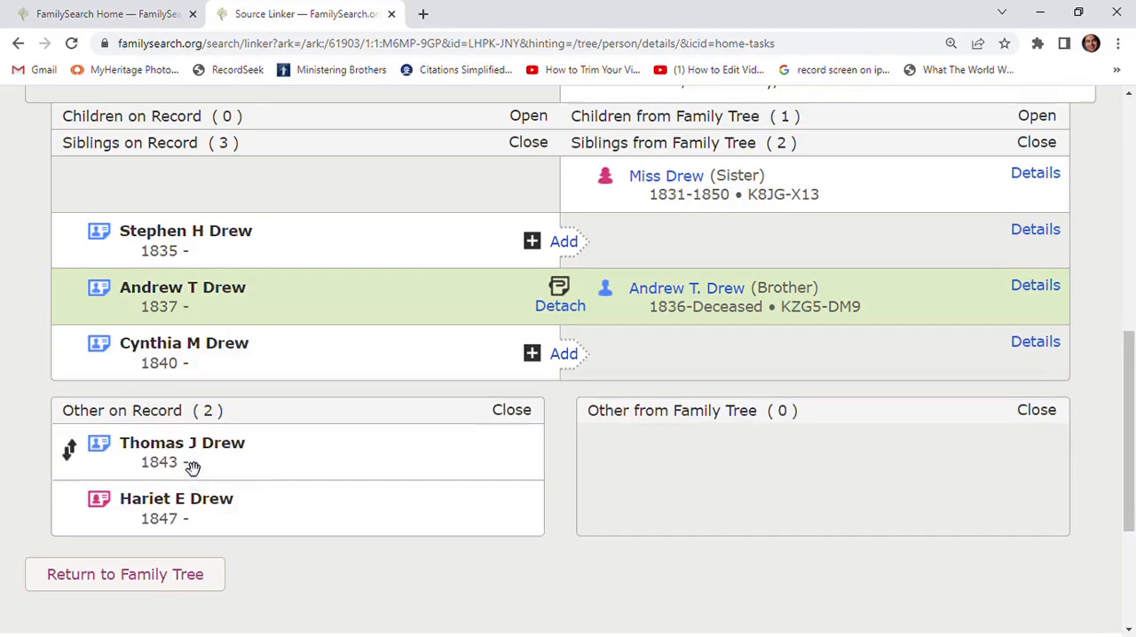
left_click_drag(192, 469, 158, 404)
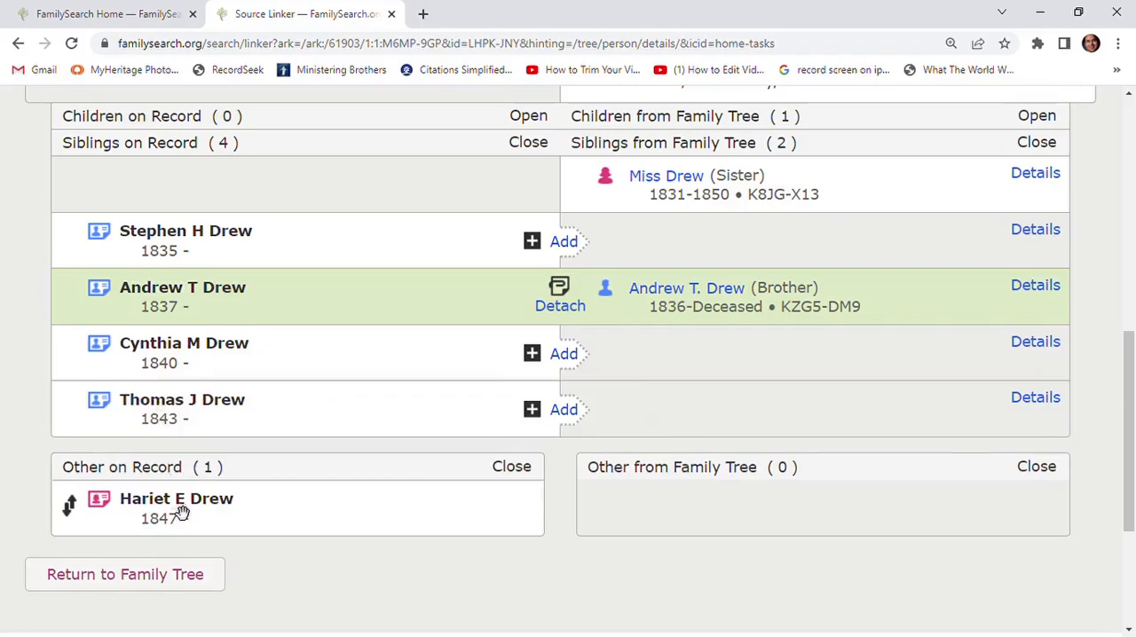
left_click_drag(183, 515, 160, 460)
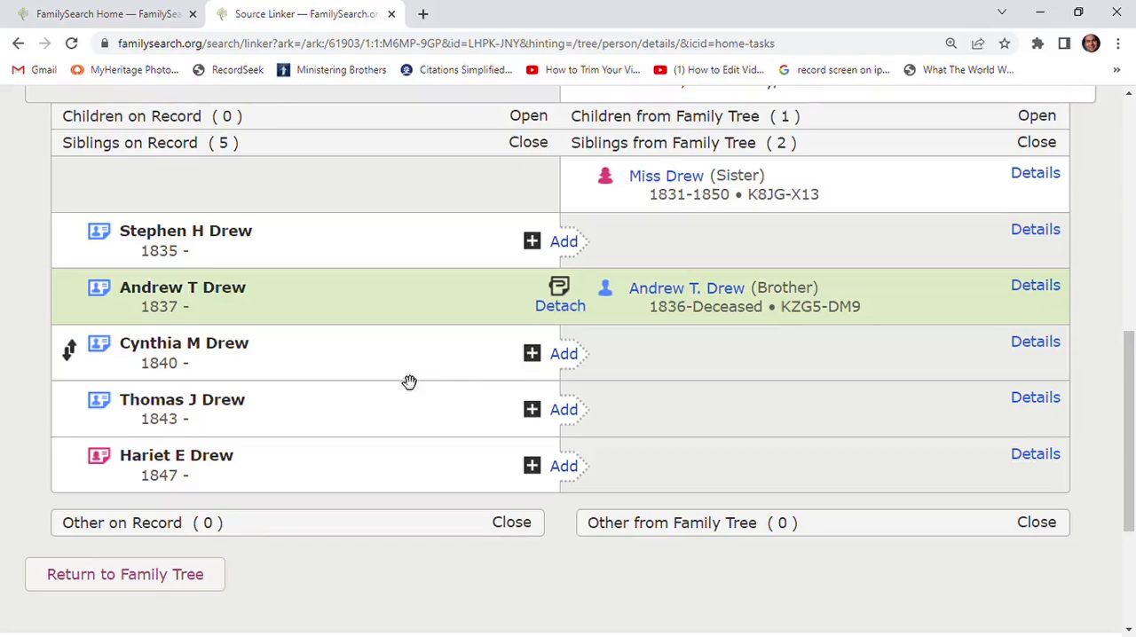
- Add the first unattached sibling on record to Family Tree by selecting the first suggested existing person, the one with a spouse
left_click(564, 243)
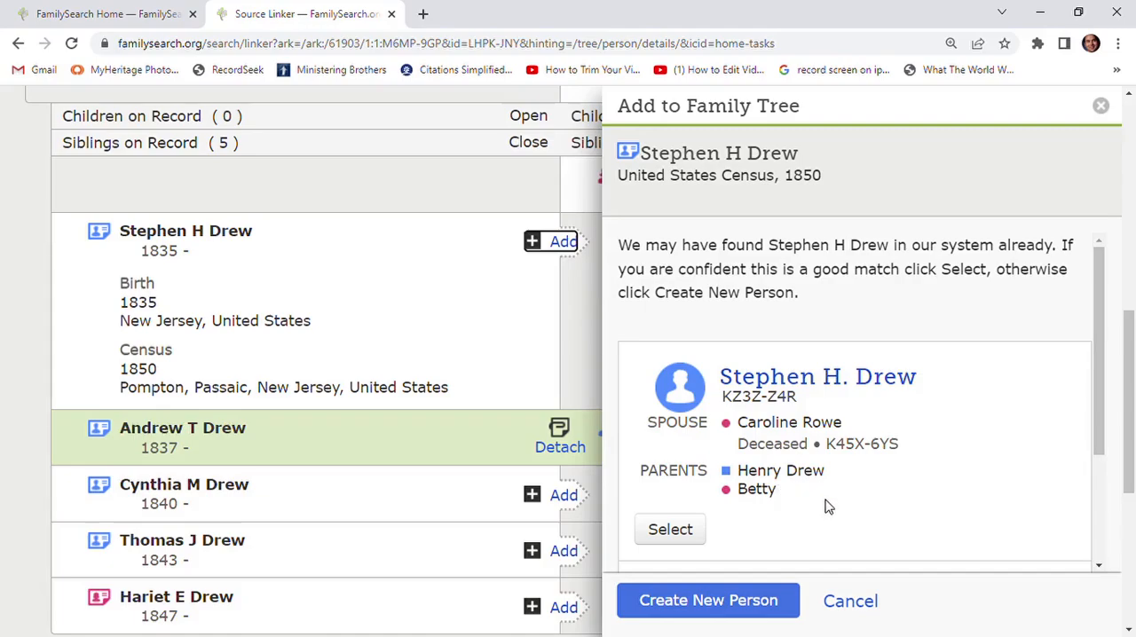
scroll(816, 502, "down", 1)
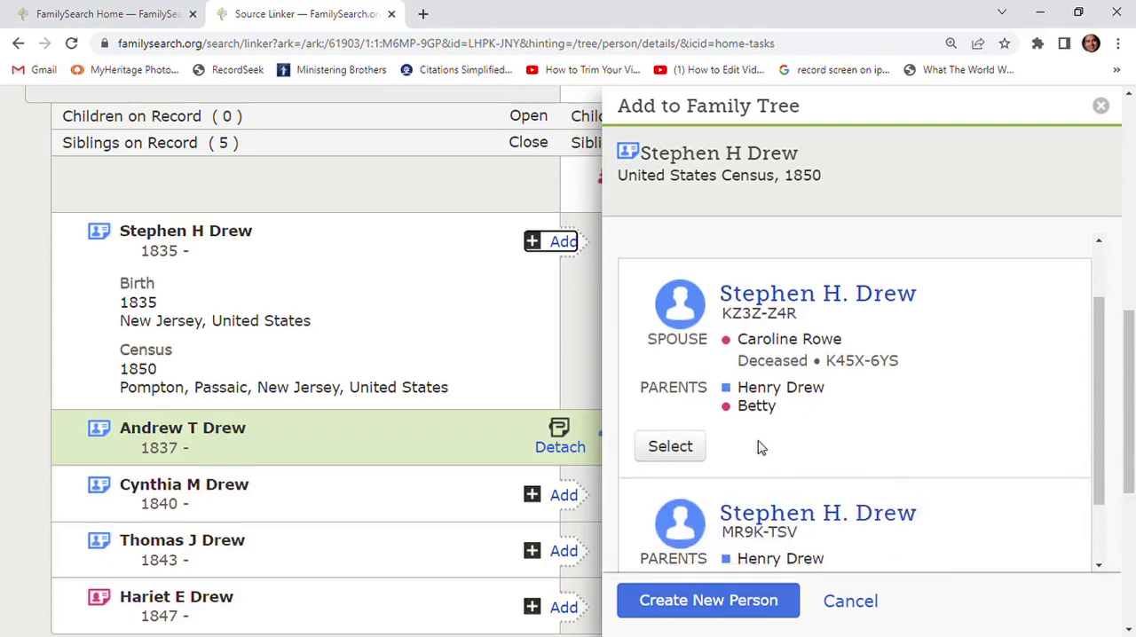
scroll(755, 446, "down", 1)
scroll(752, 449, "up", 1)
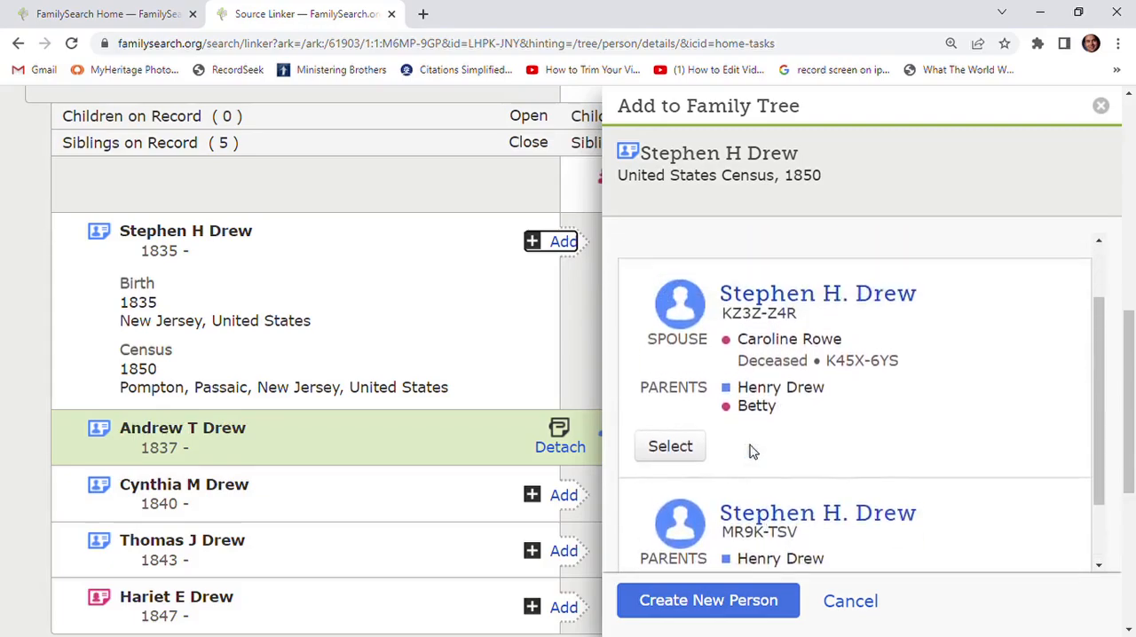
left_click(670, 449)
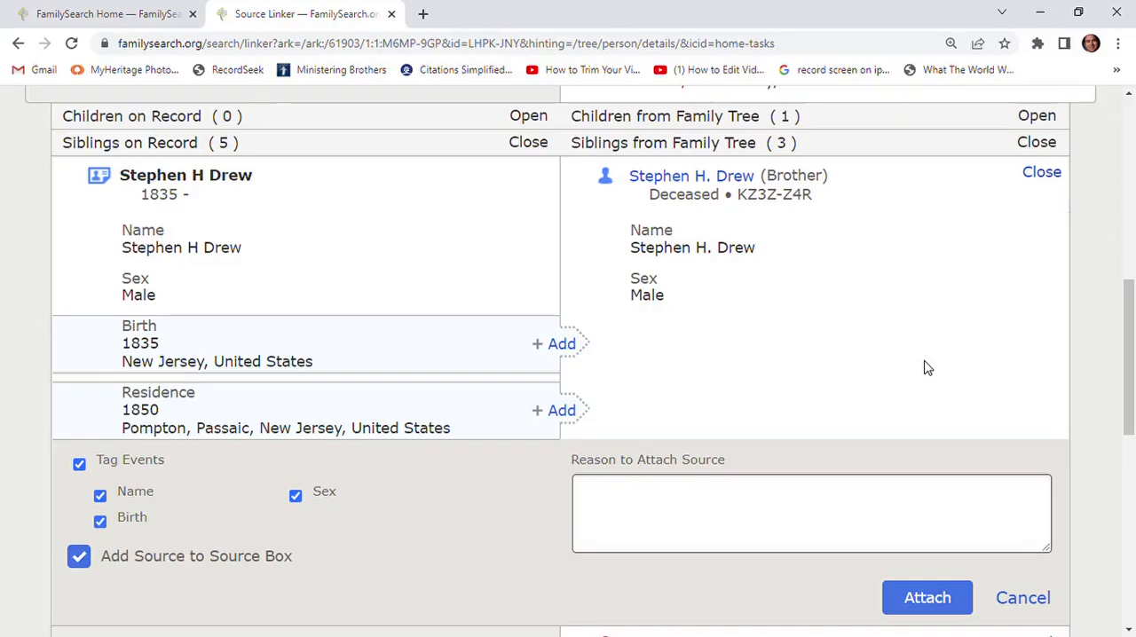
- Add this brother's New Jersey birth and 1850 residence in Pompton, Passaic, New Jersey, and attach the census source to him
left_click(565, 348)
scroll(559, 413, "down", 1)
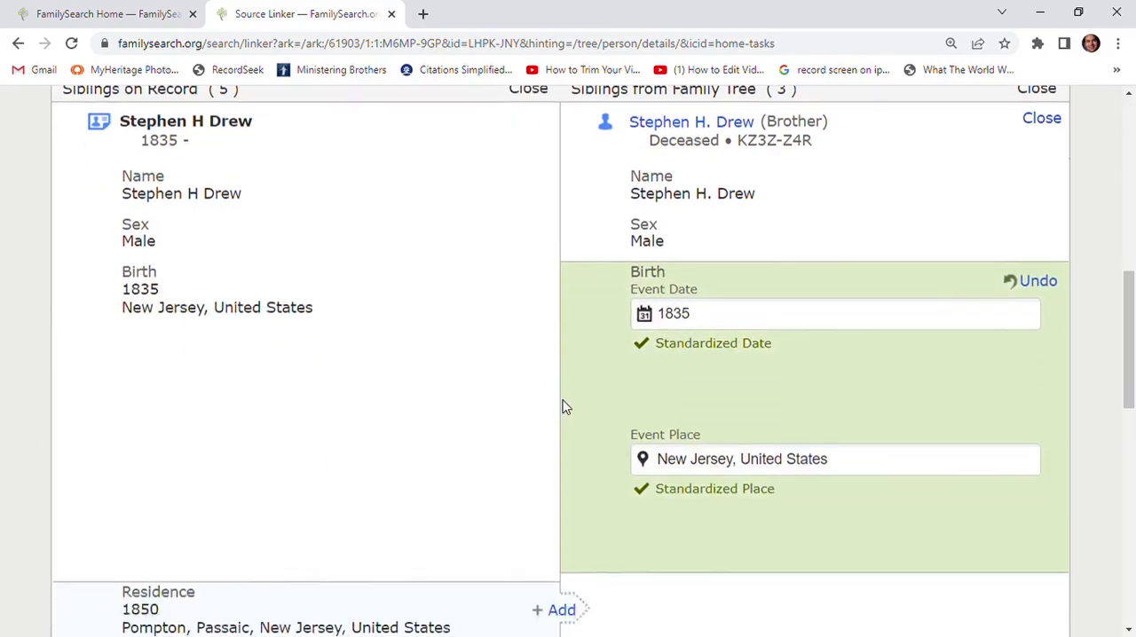
scroll(562, 408, "down", 3)
left_click(570, 336)
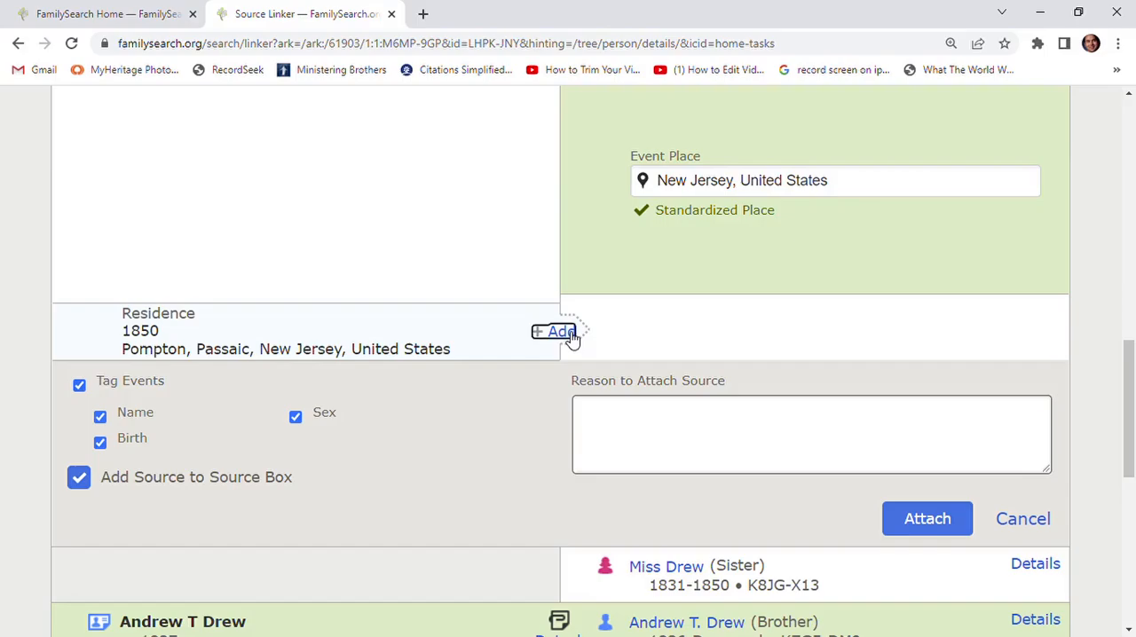
scroll(659, 375, "down", 4)
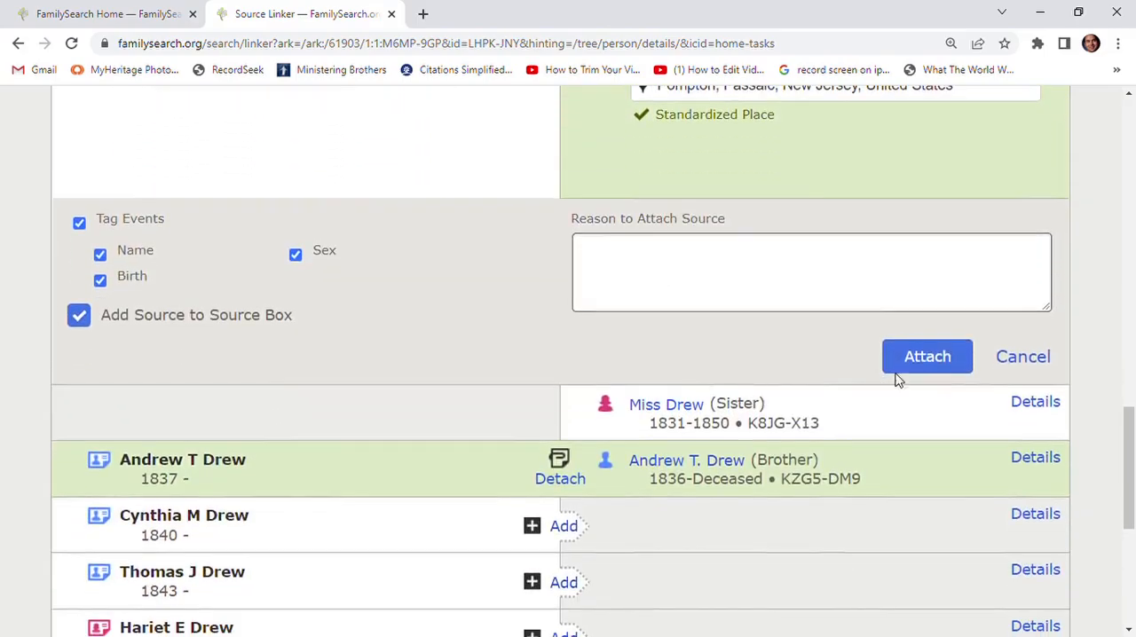
left_click(923, 358)
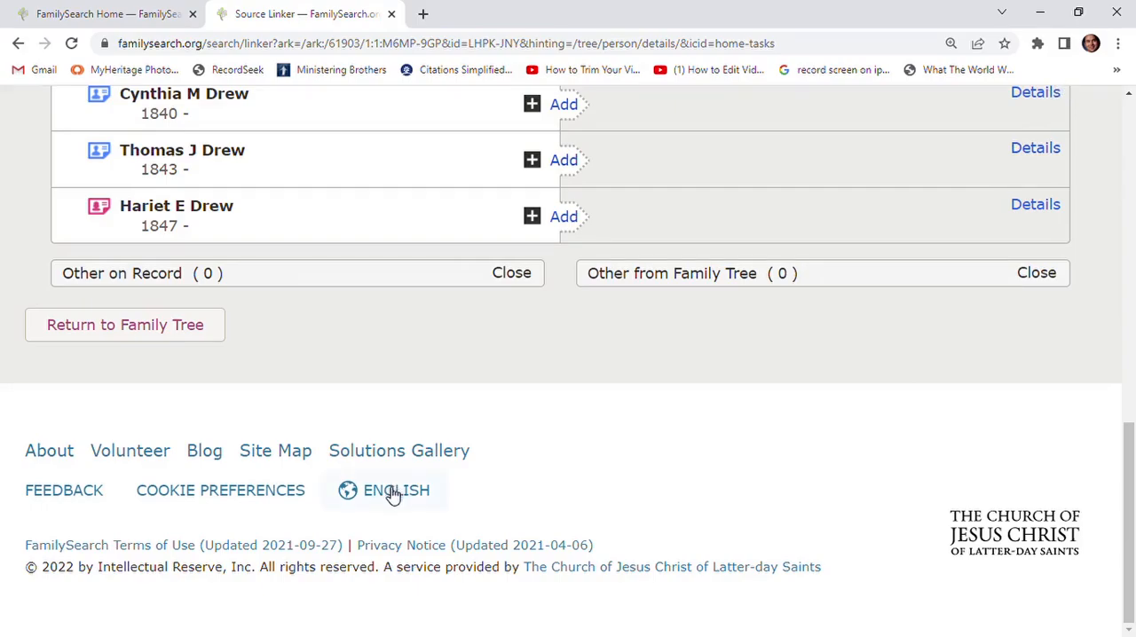
- Create a new Family Tree person for the third sibling on record, using the prefilled male sex and New Jersey birthplace
scroll(538, 467, "up", 1)
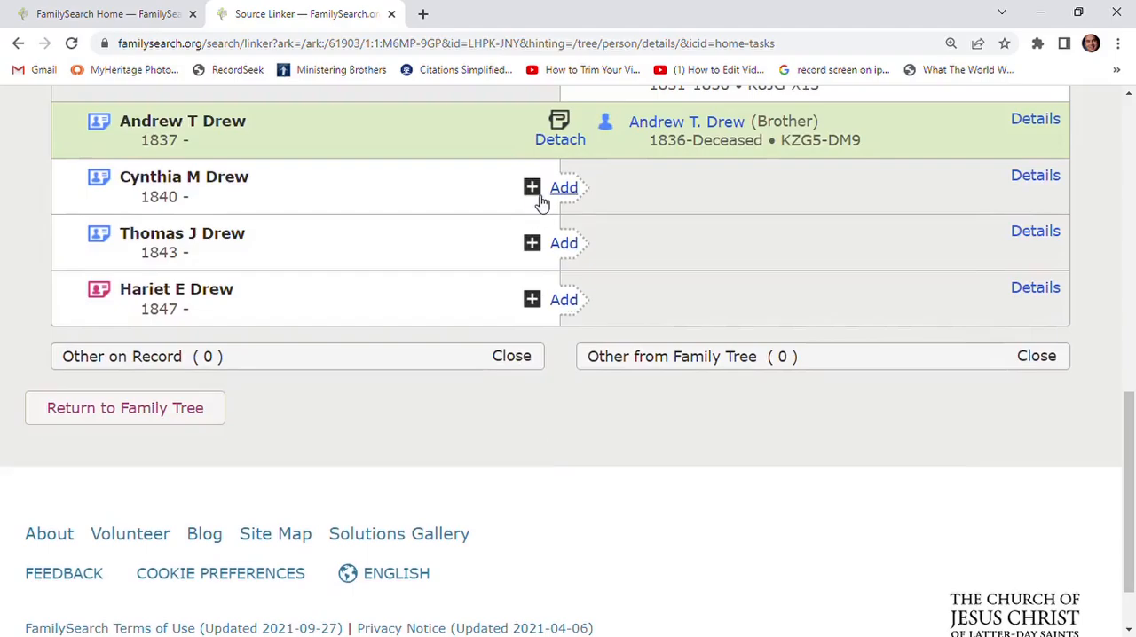
left_click(570, 192)
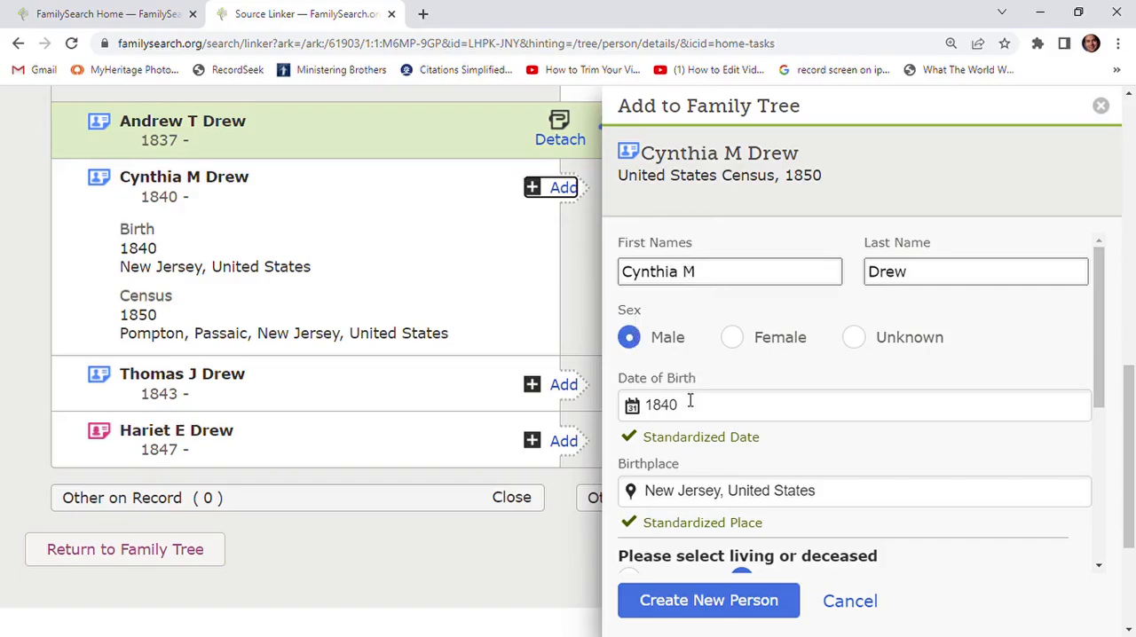
left_click(709, 602)
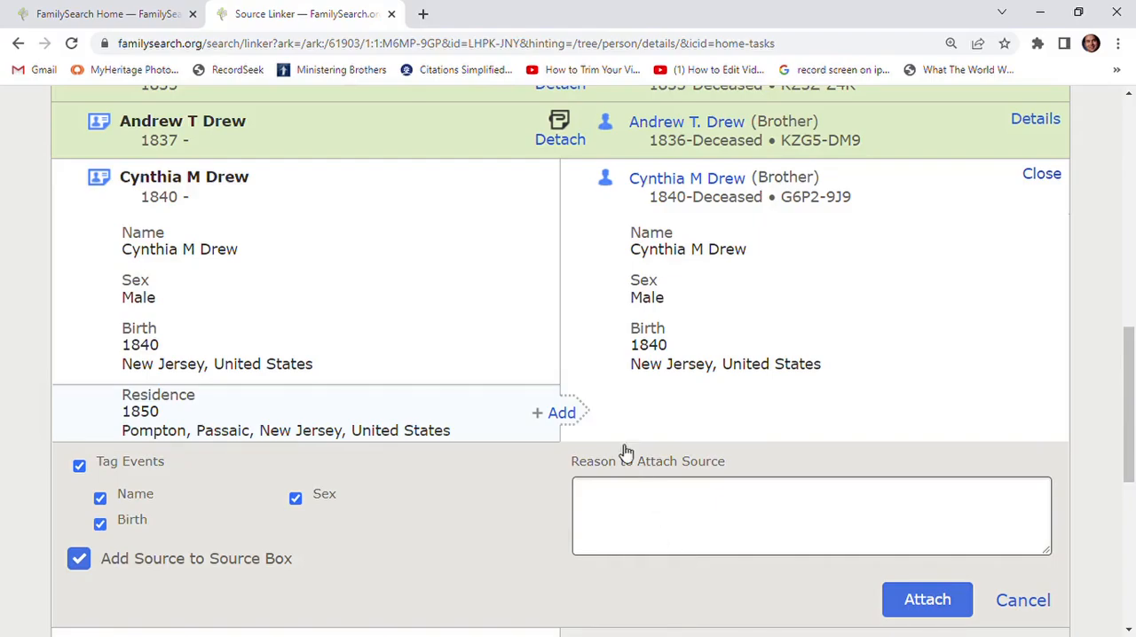
- Add the new person's 1850 residence in Pompton, Passaic, New Jersey, and attach the census source
left_click(563, 414)
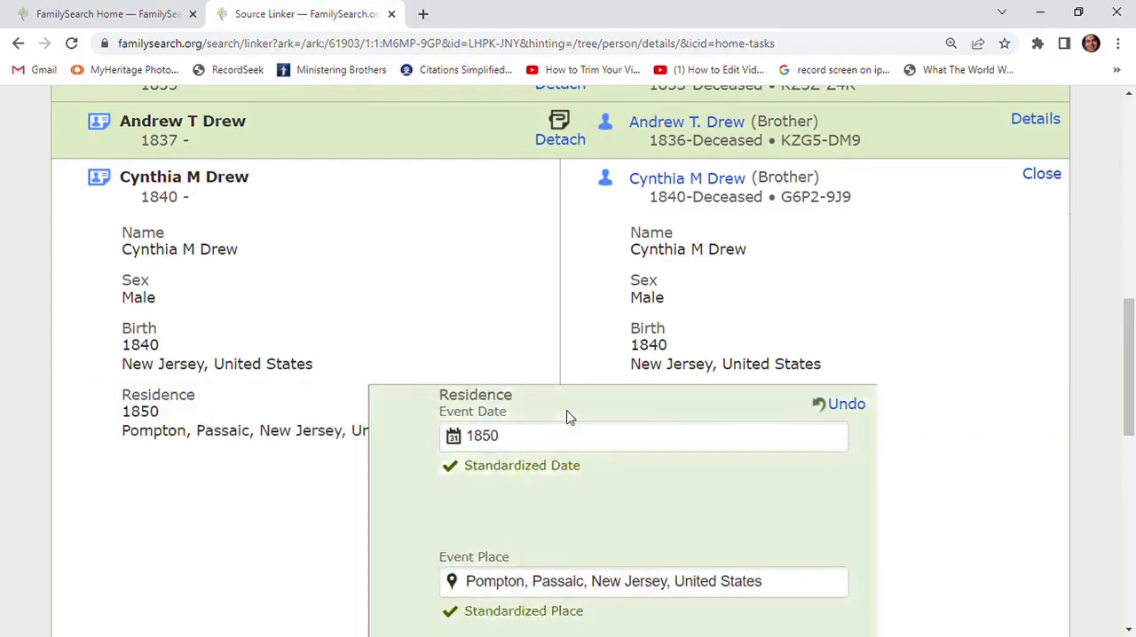
scroll(709, 453, "down", 3)
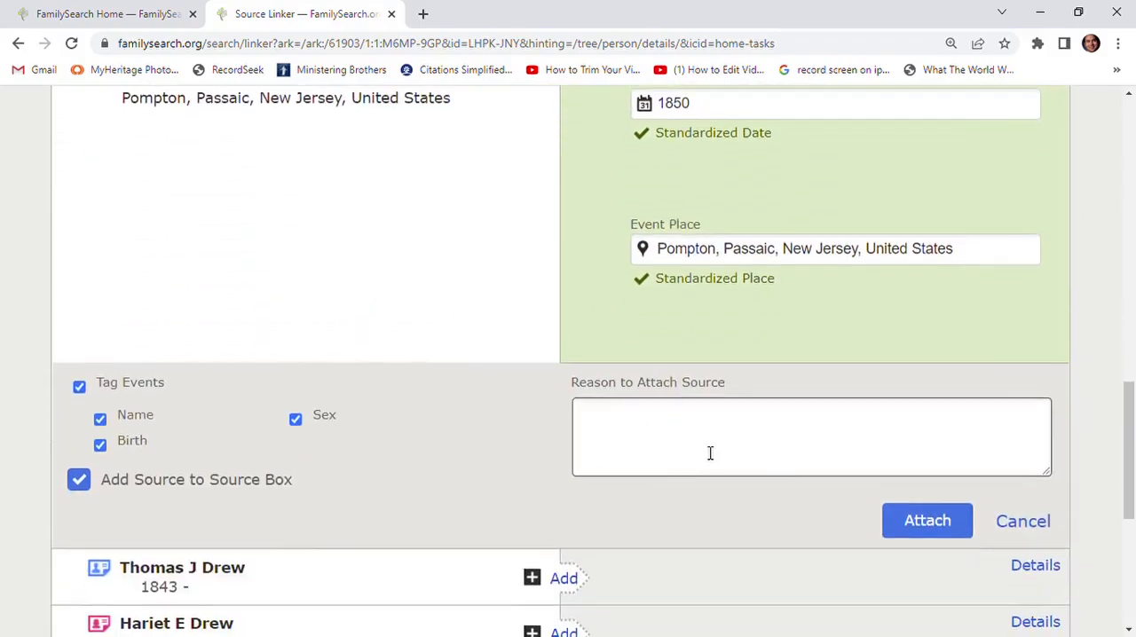
left_click(912, 520)
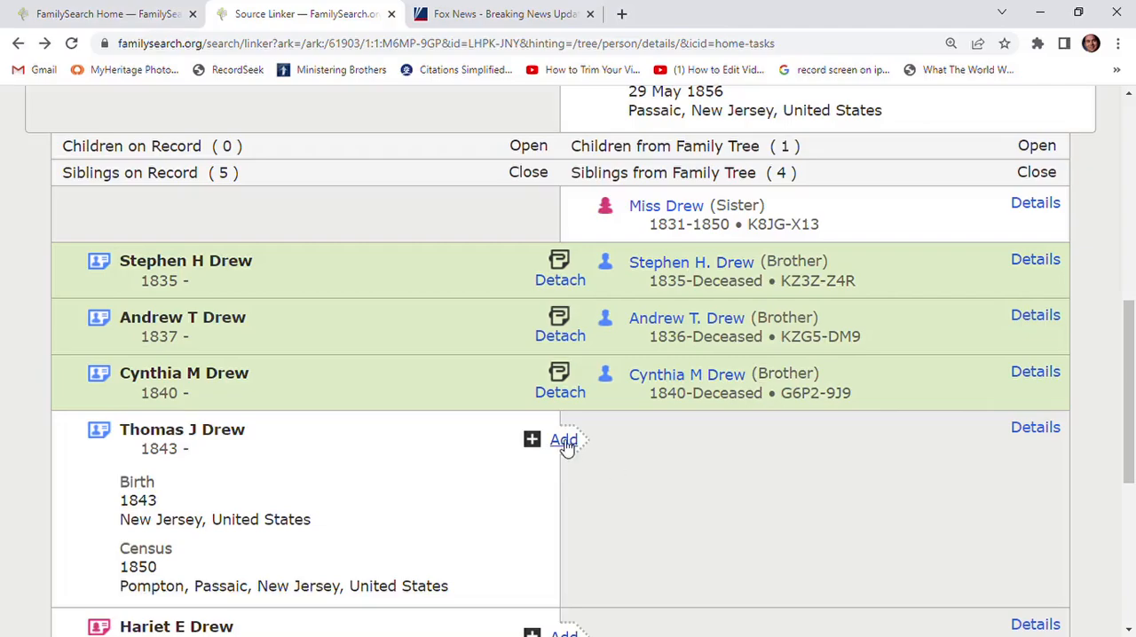
- Start adding the fourth sibling on record and review the family members on the suggested match's person page
left_click(565, 441)
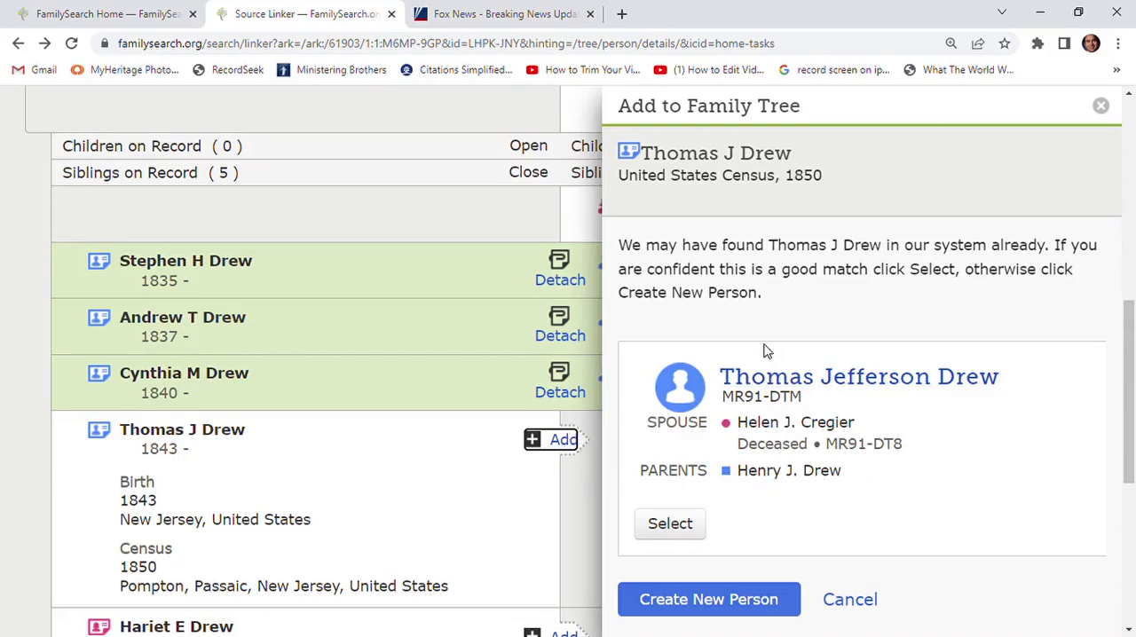
left_click(765, 382)
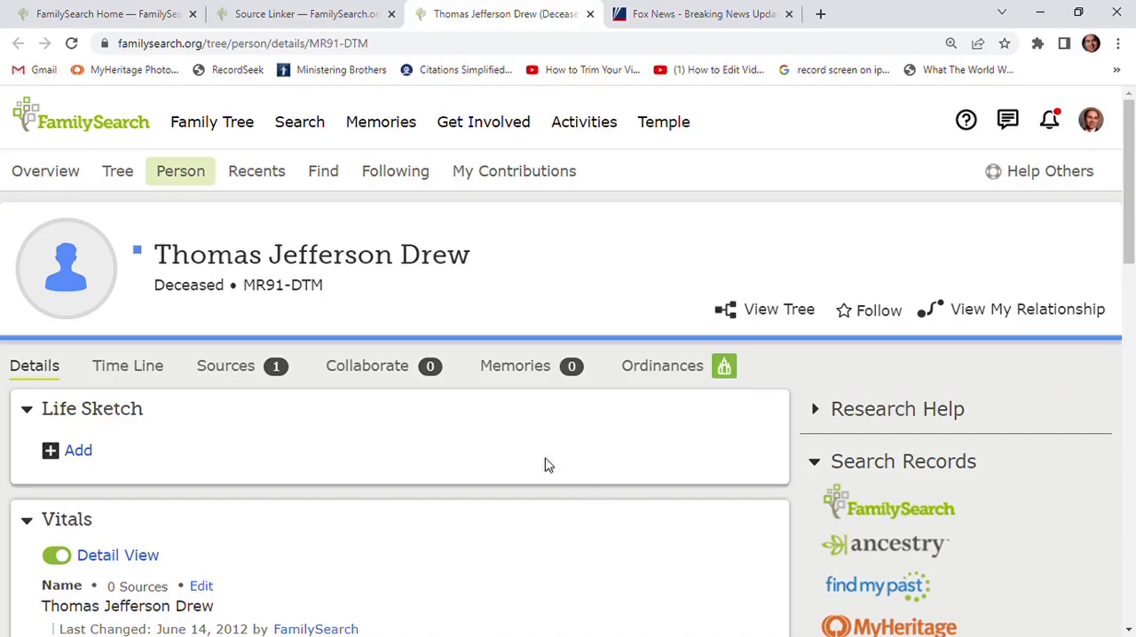
scroll(533, 453, "down", 3)
scroll(517, 444, "down", 8)
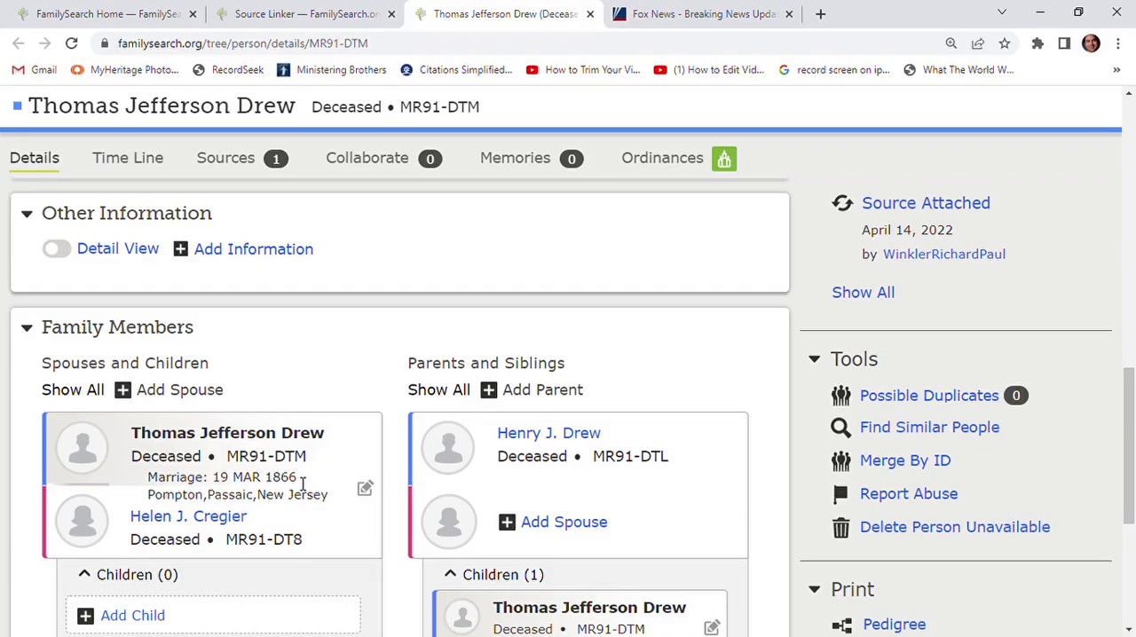
left_click(587, 14)
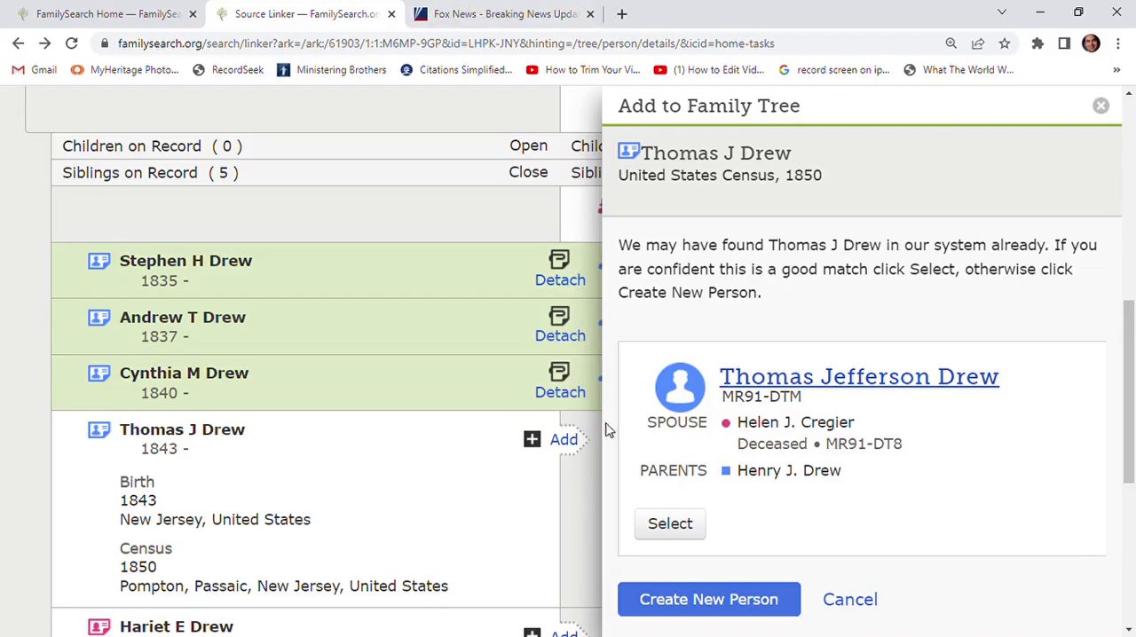
- Select the suggested match for the fourth sibling, add his New Jersey birth and 1850 Pompton, Passaic residence, and attach the census source
left_click(682, 526)
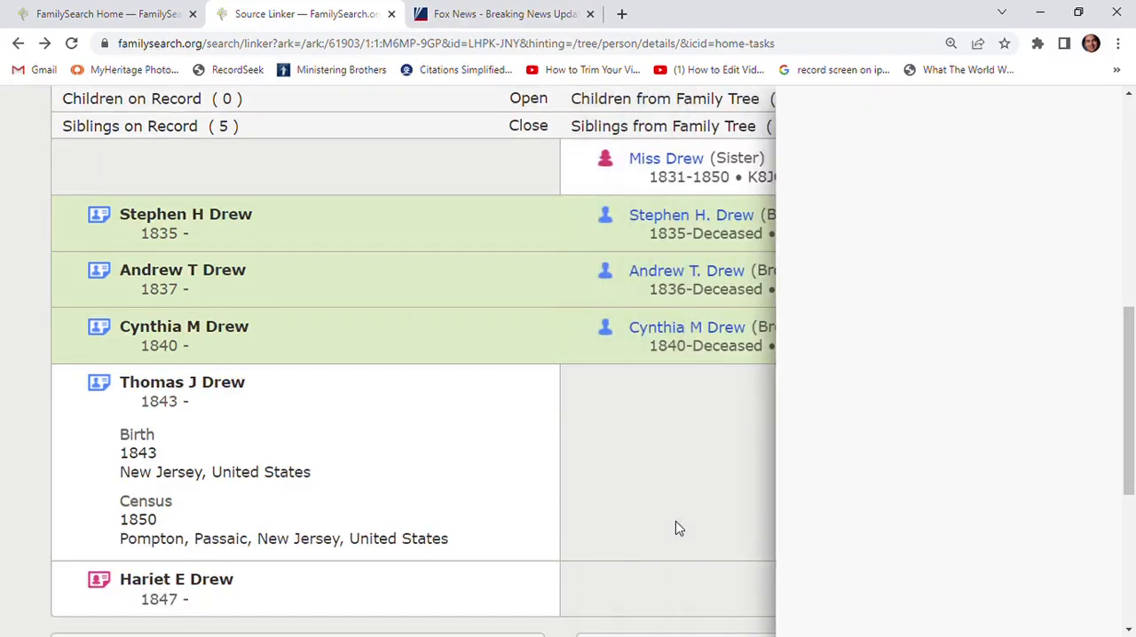
scroll(608, 426, "down", 2)
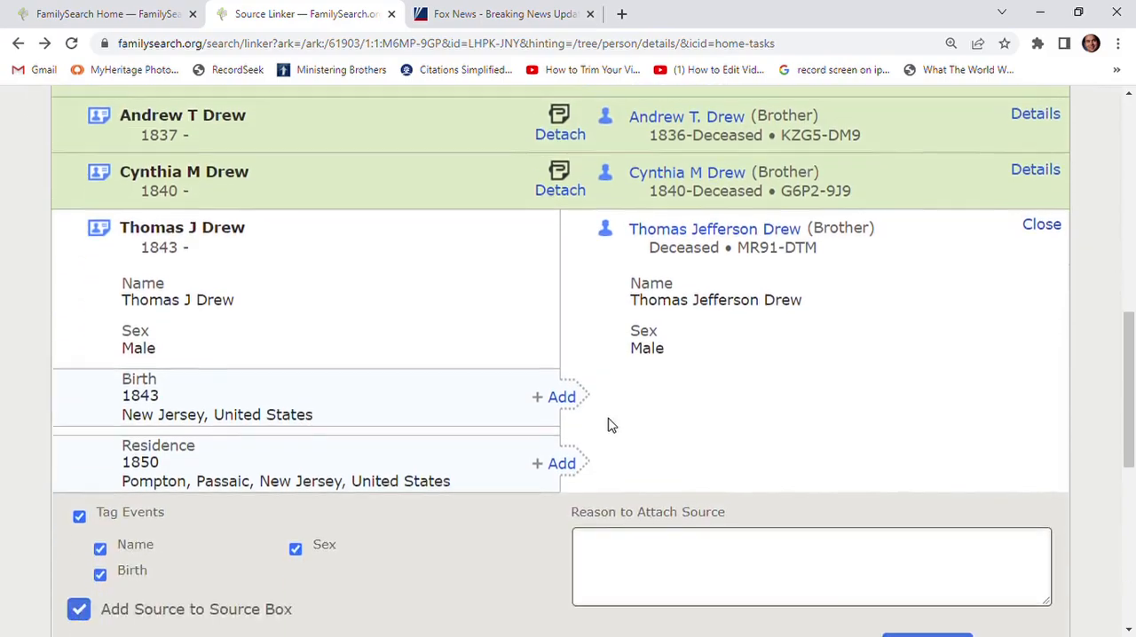
left_click(567, 376)
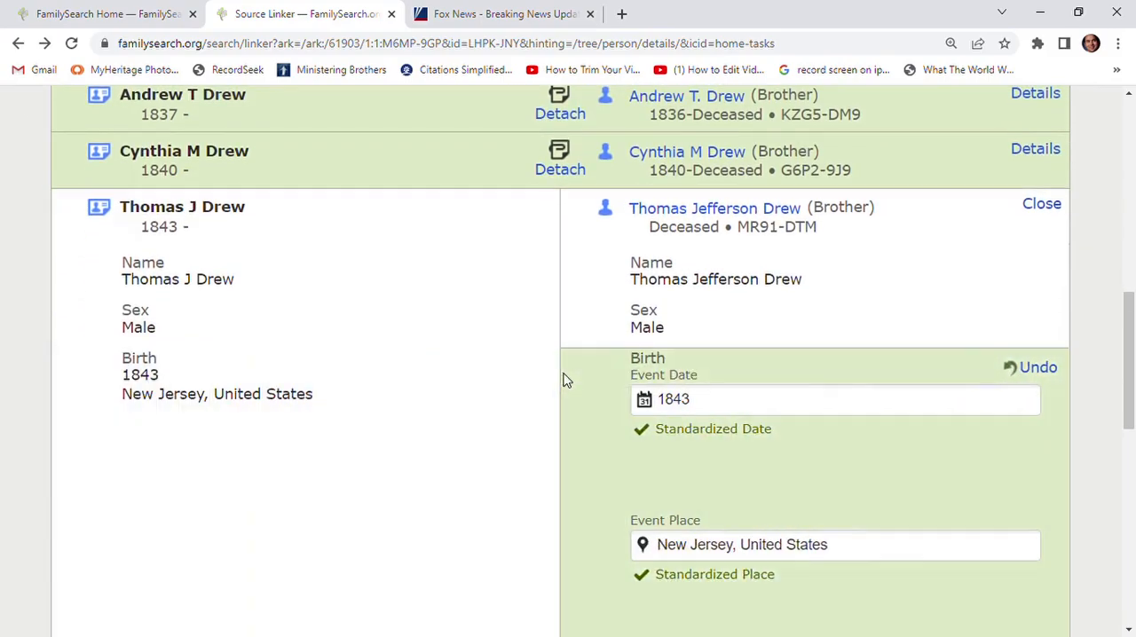
scroll(567, 380, "down", 4)
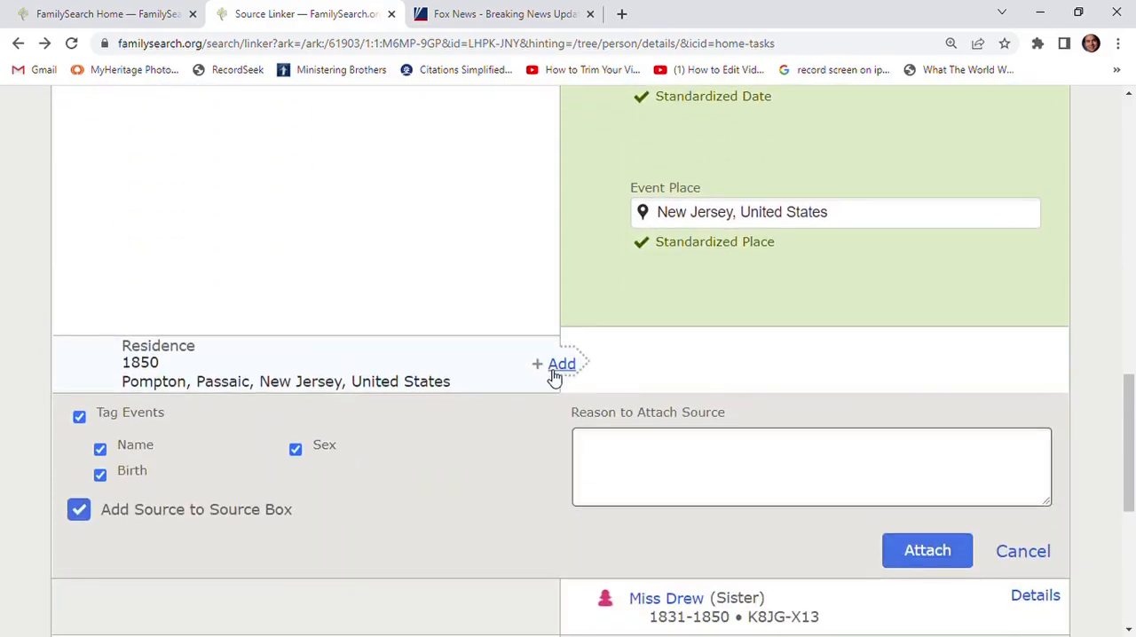
left_click(561, 366)
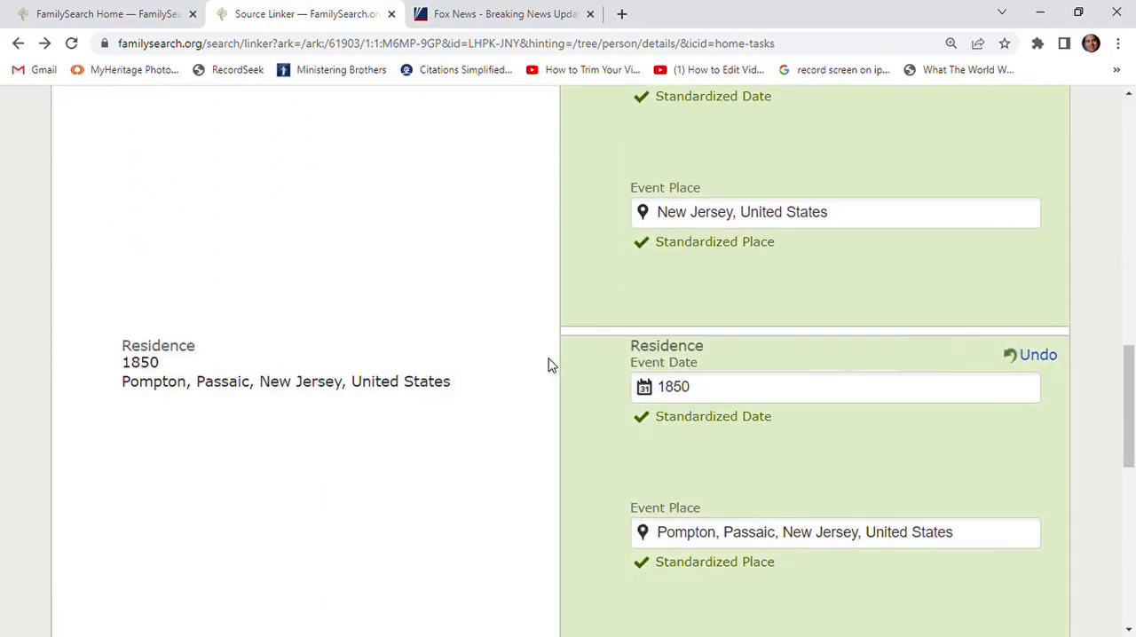
scroll(548, 364, "down", 5)
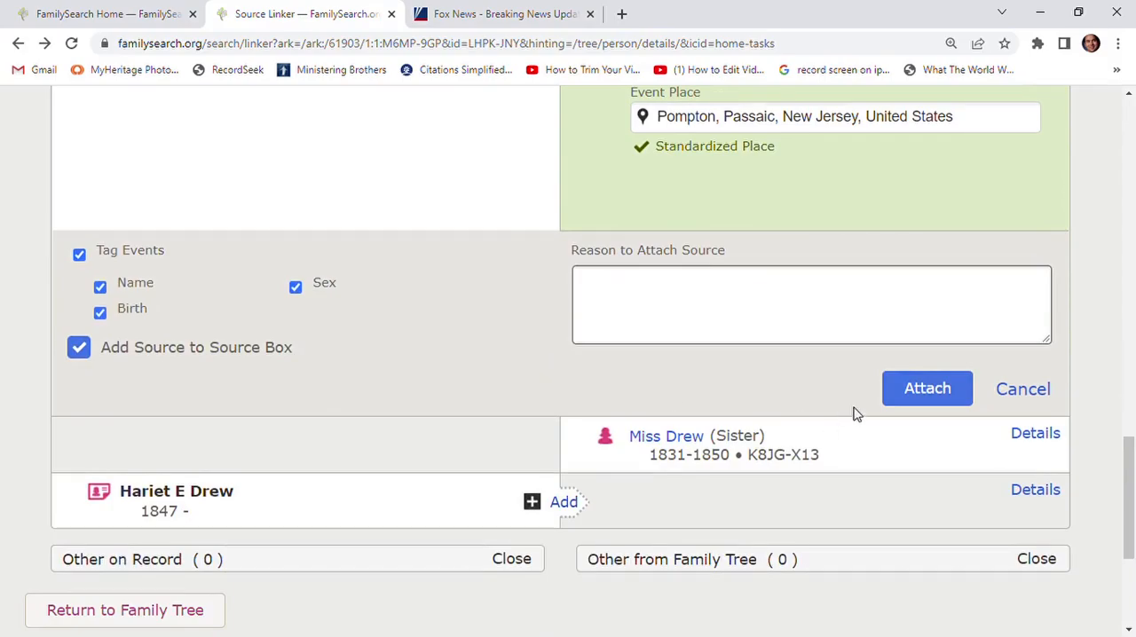
left_click(923, 389)
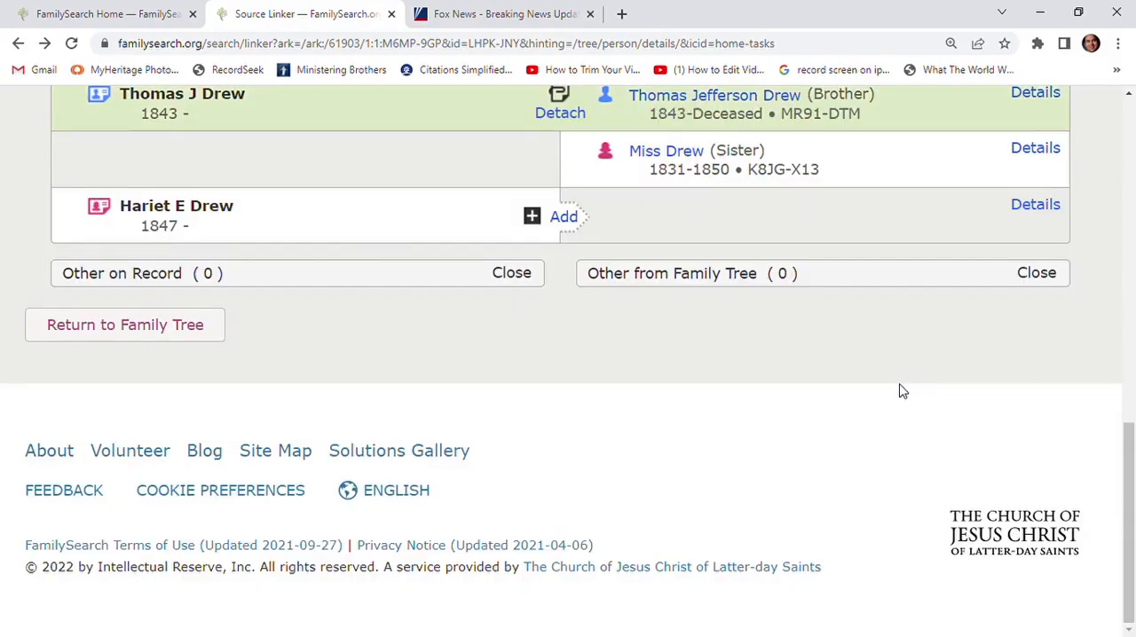
- Match the last sibling on record, a sister, to the suggested existing person and attach the census source to her
left_click(569, 221)
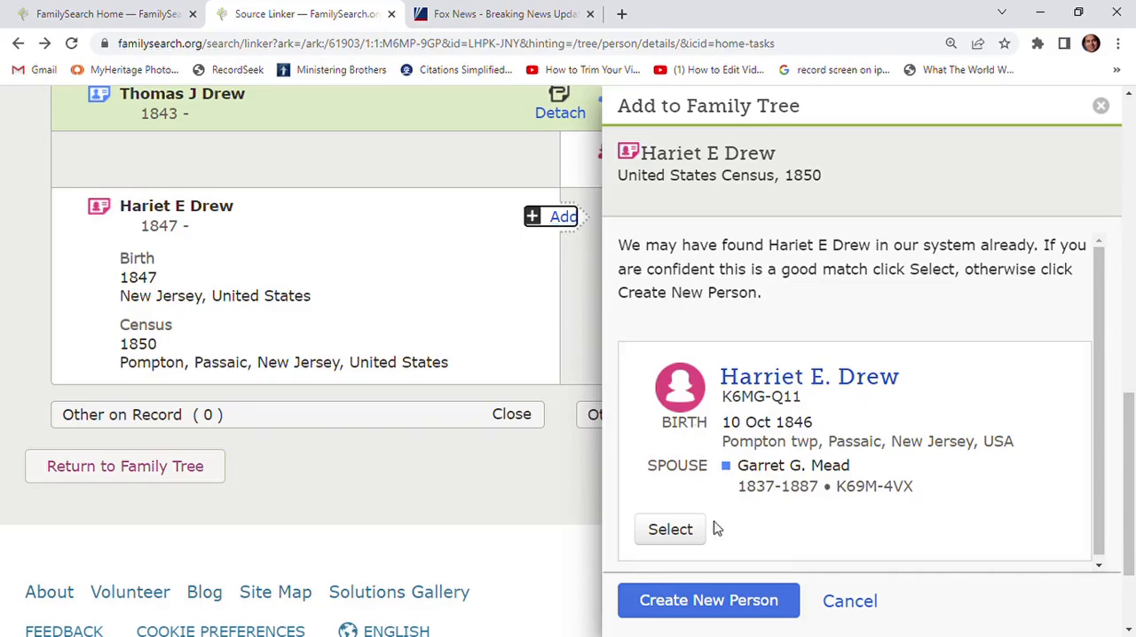
left_click(670, 530)
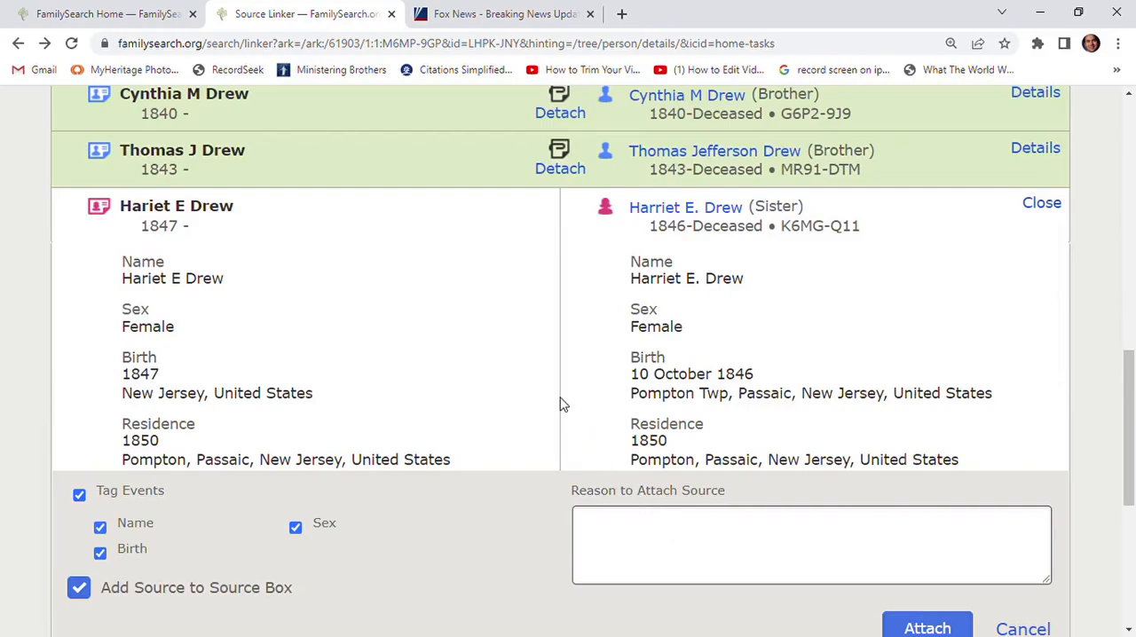
scroll(560, 399, "down", 2)
scroll(543, 394, "up", 2)
scroll(541, 397, "down", 1)
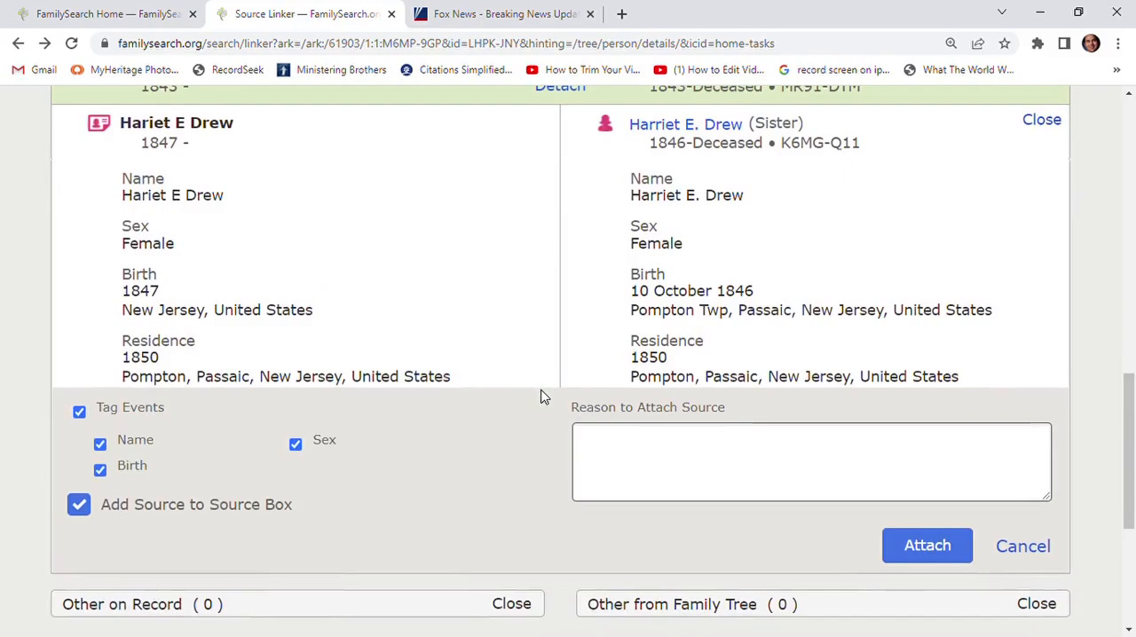
left_click(927, 548)
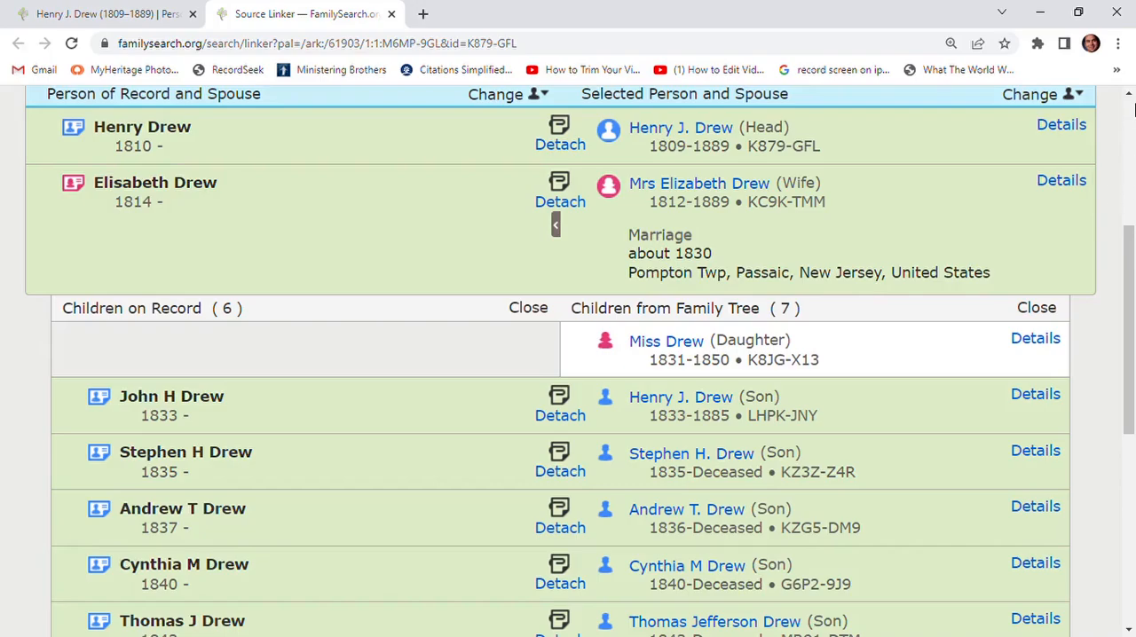
- Open the father in the tree and display his descendancy with four generations
left_click(714, 130)
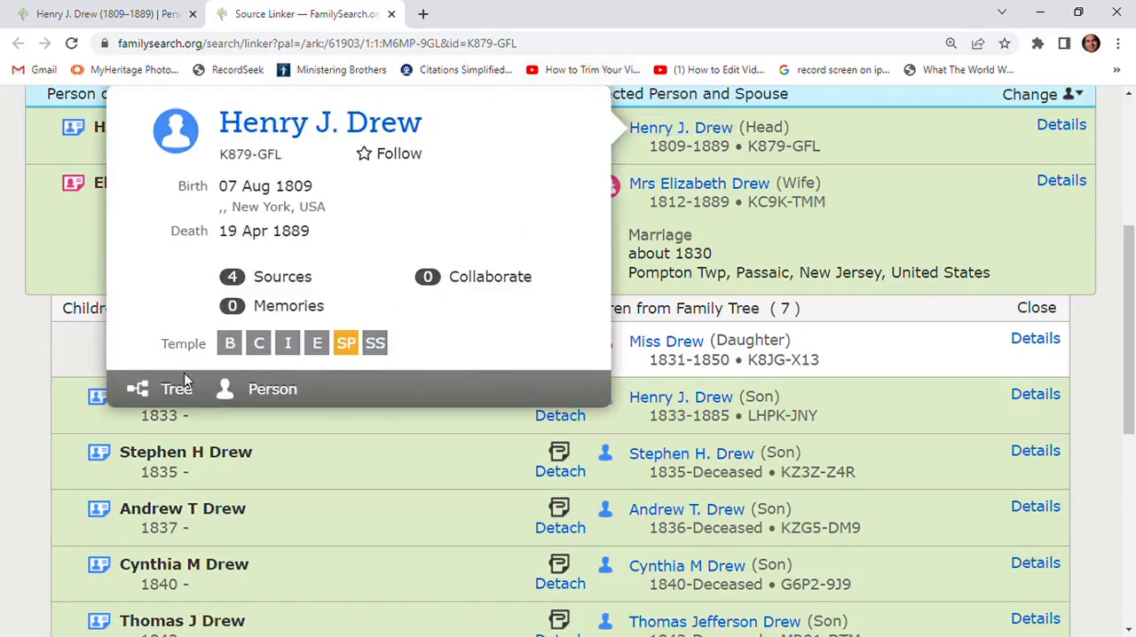
left_click(178, 390)
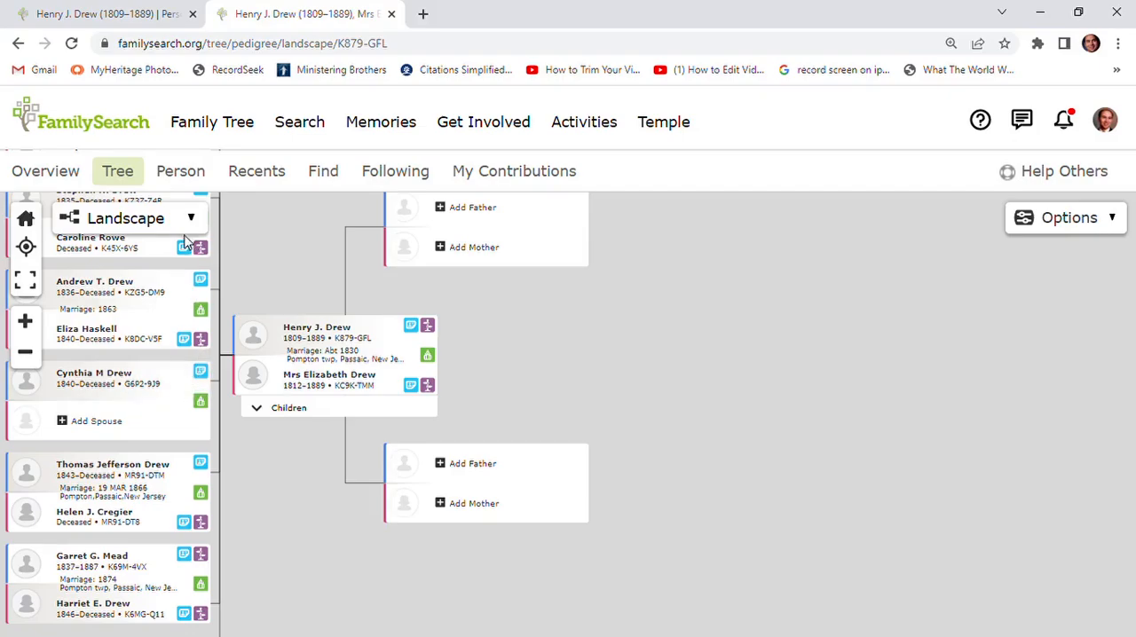
left_click(145, 226)
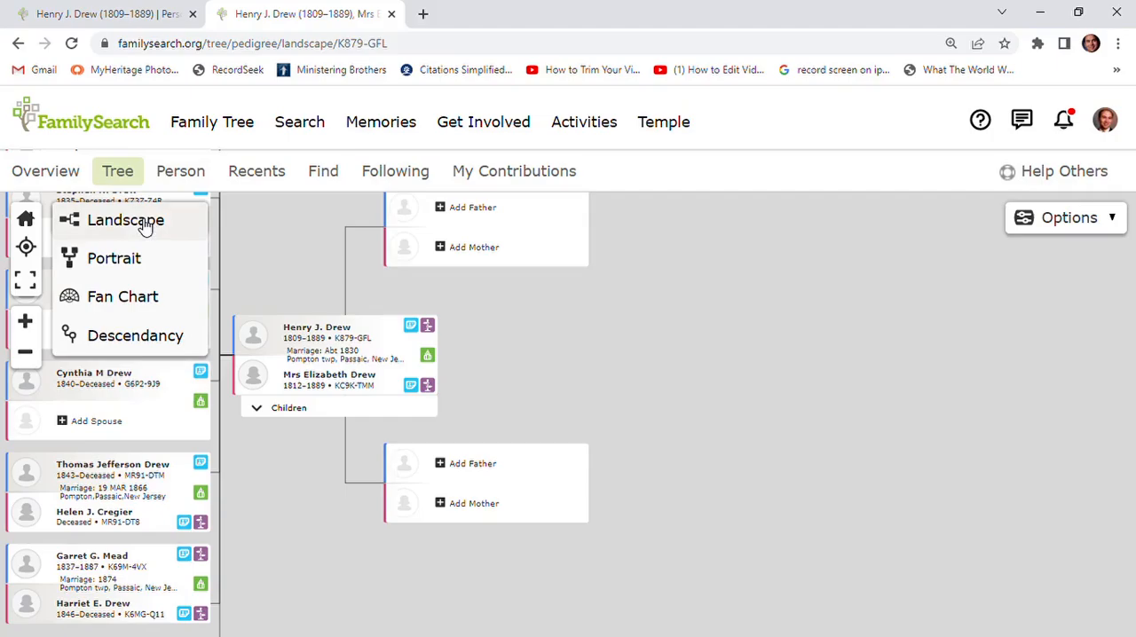
left_click(142, 338)
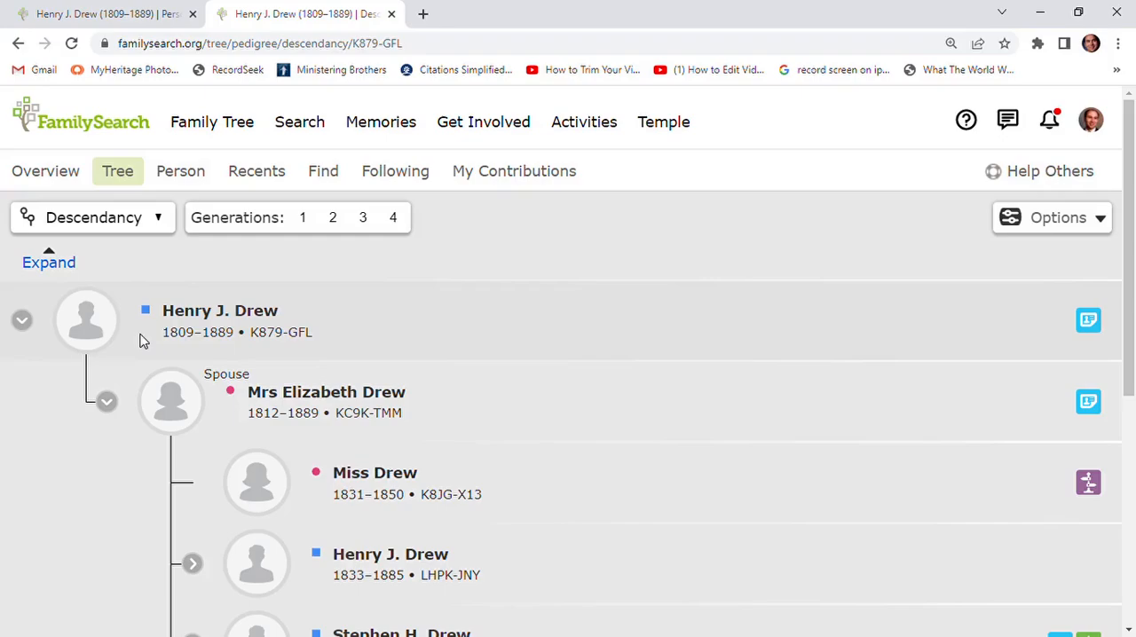
left_click(395, 219)
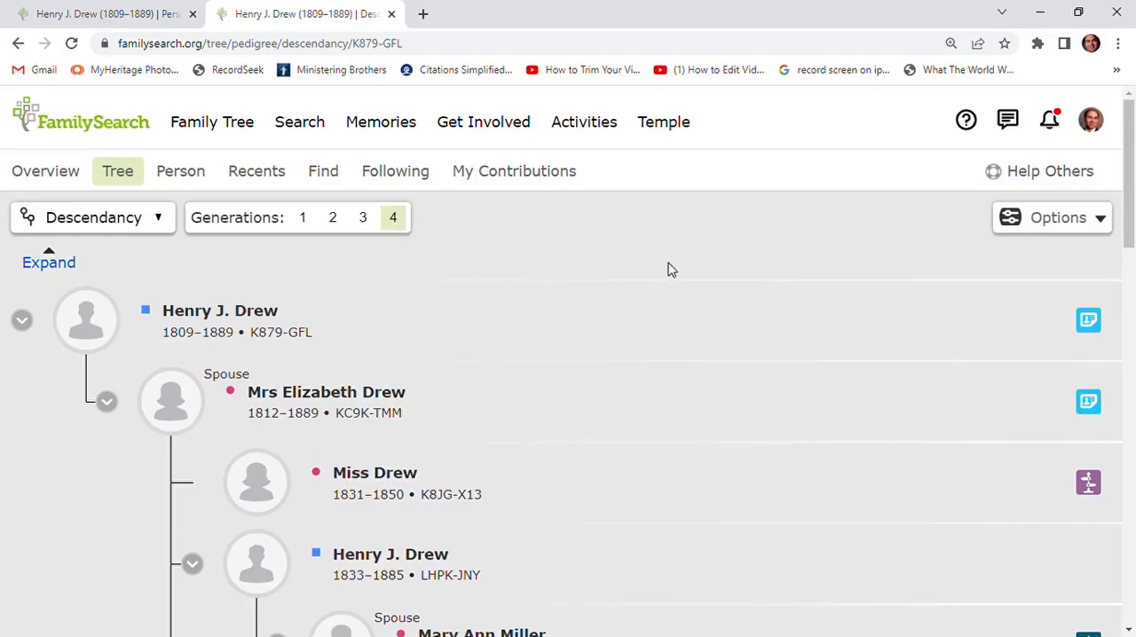
- Review the descendancy view's display options for temple ordinances, record hints, research suggestions and data problems
left_click(1059, 222)
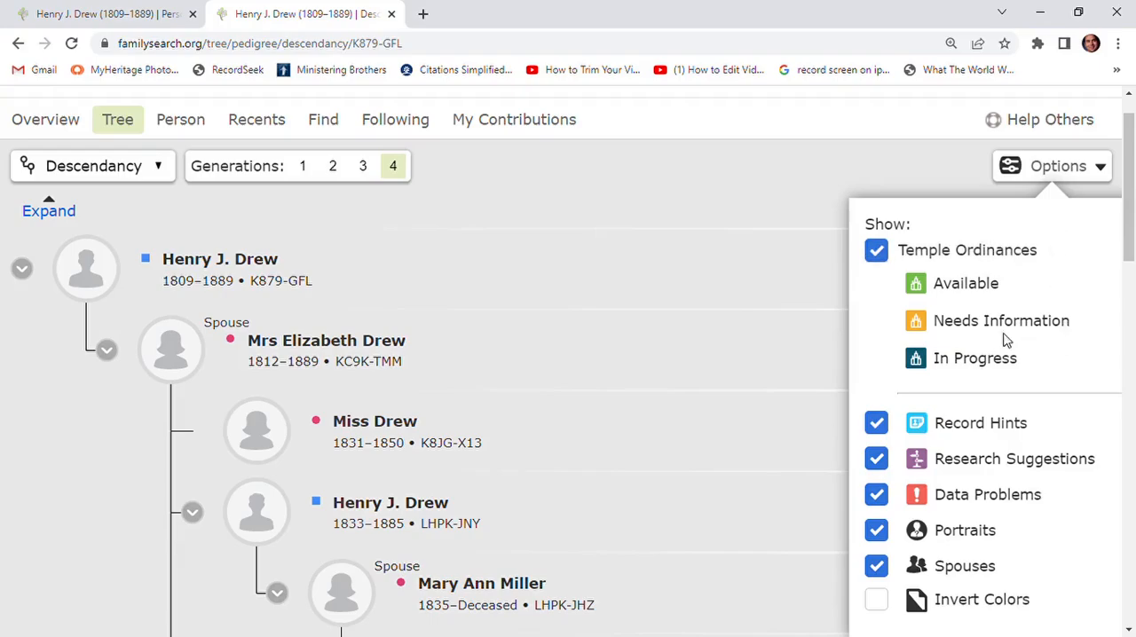
left_click(876, 459)
left_click(1064, 175)
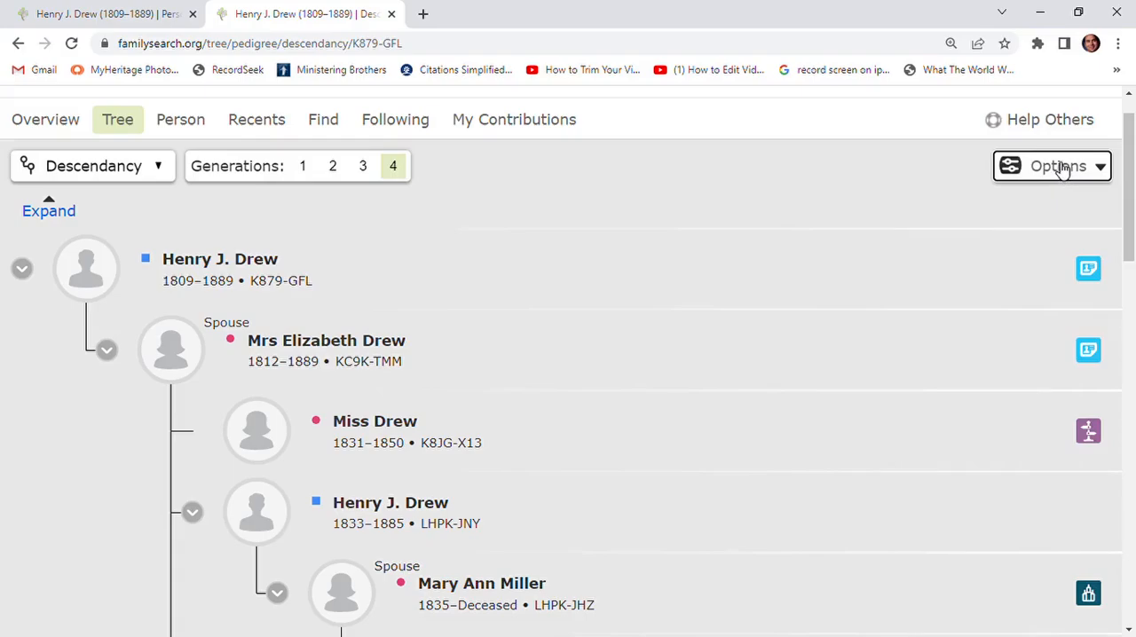
- Request all available temple ordinances for the couple's third listed child and accept the Church Policy
scroll(1098, 263, "down", 5)
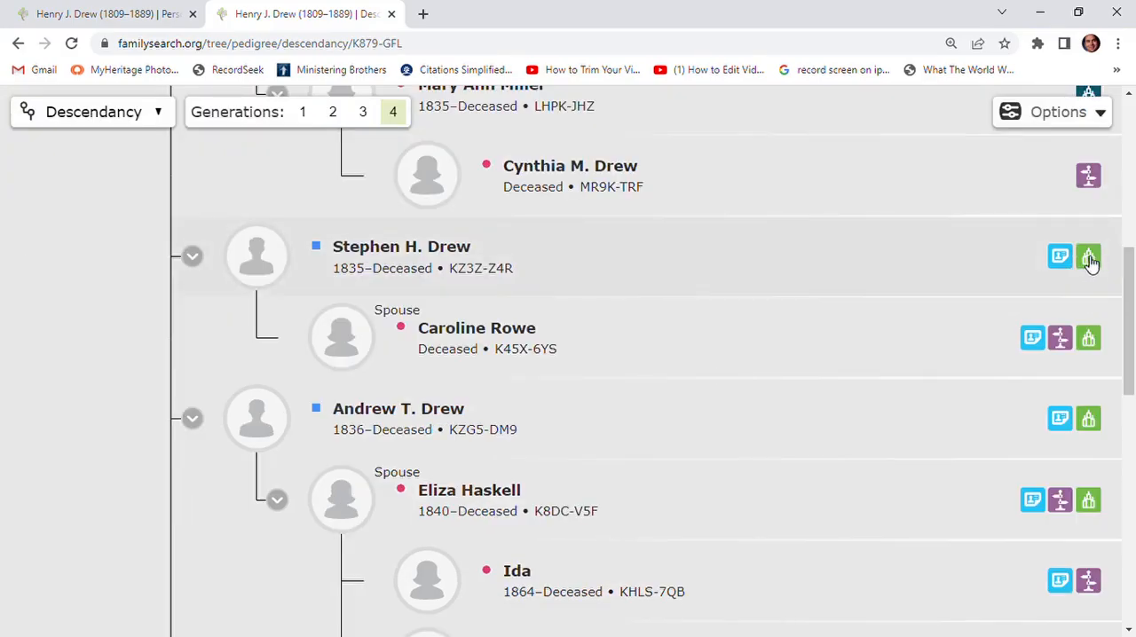
left_click(1088, 258)
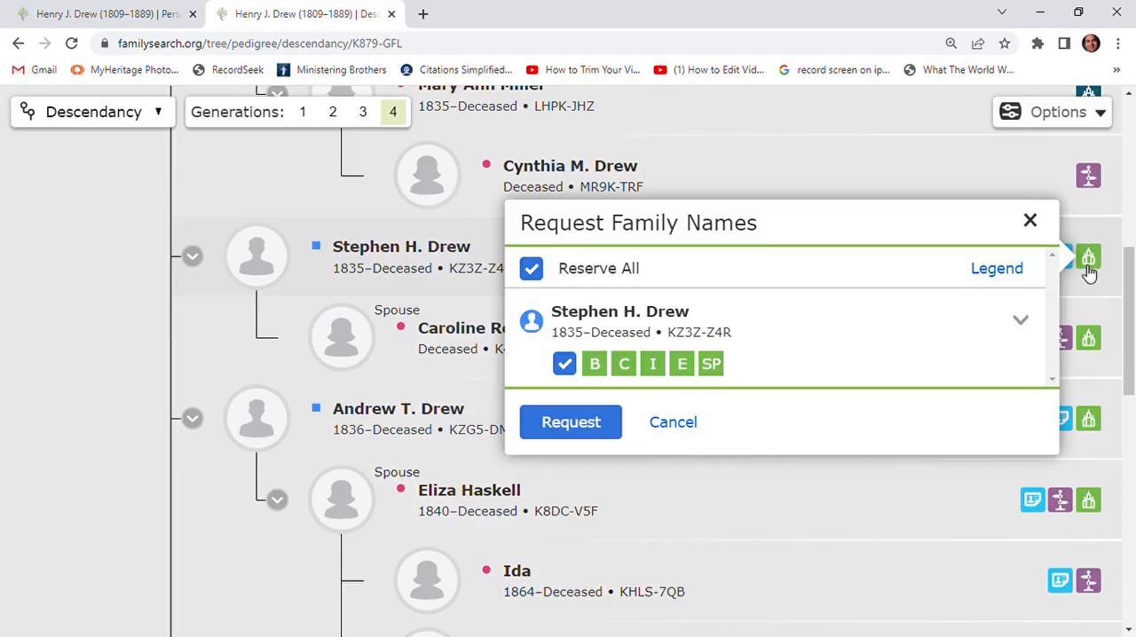
left_click(562, 425)
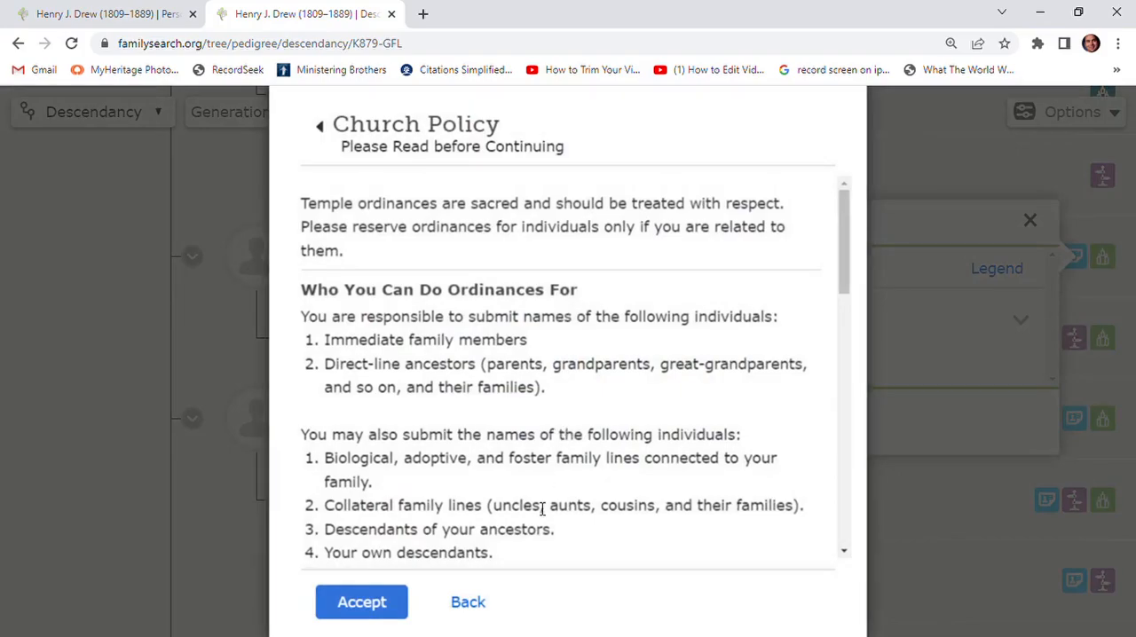
left_click(364, 603)
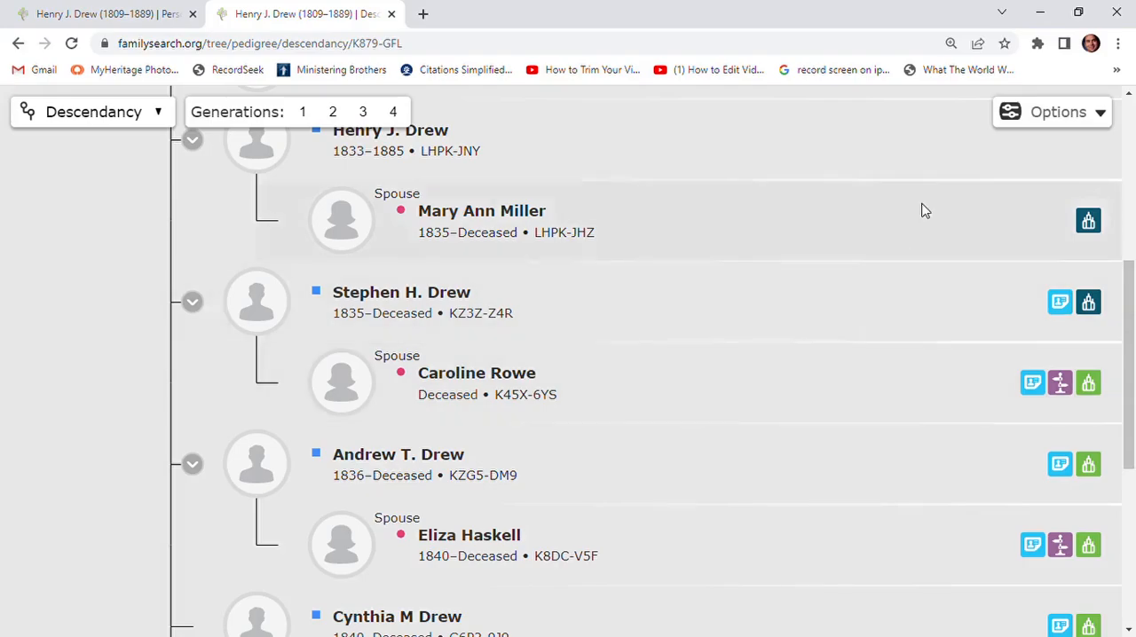
- Review the newly reserved person's ordinances in the My Reservations temple list
scroll(571, 324, "up", 5)
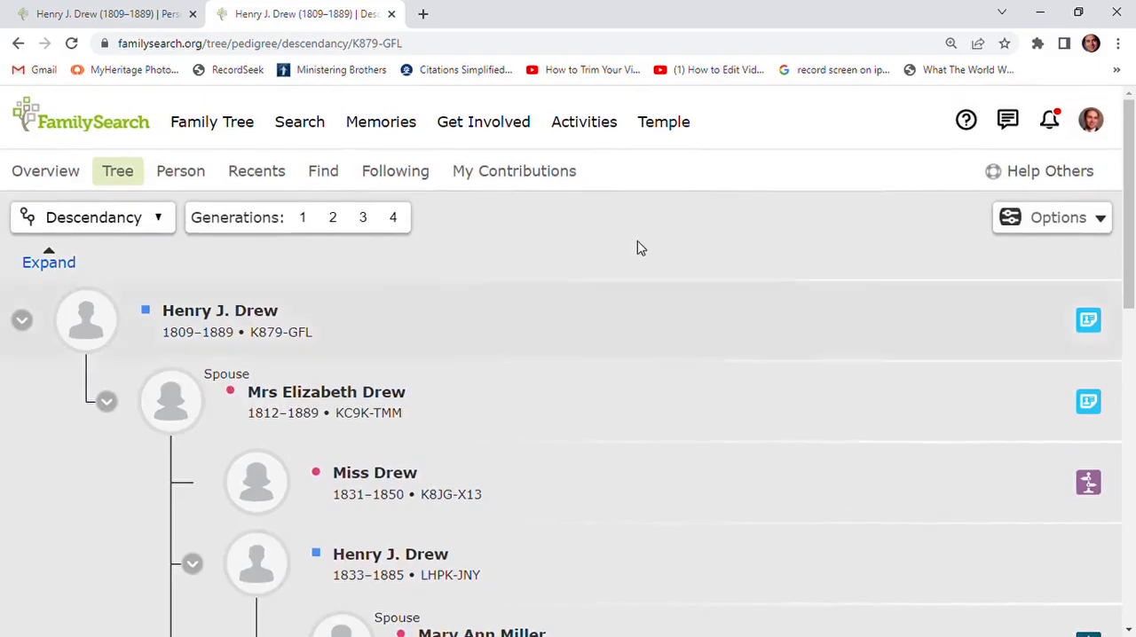
left_click(671, 126)
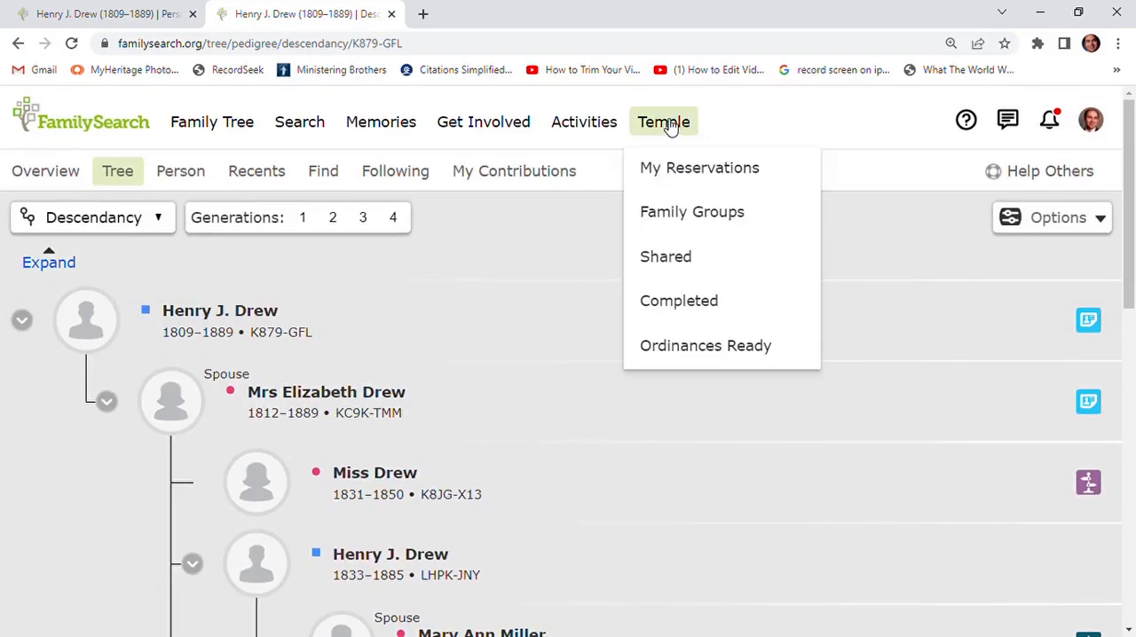
left_click(685, 175)
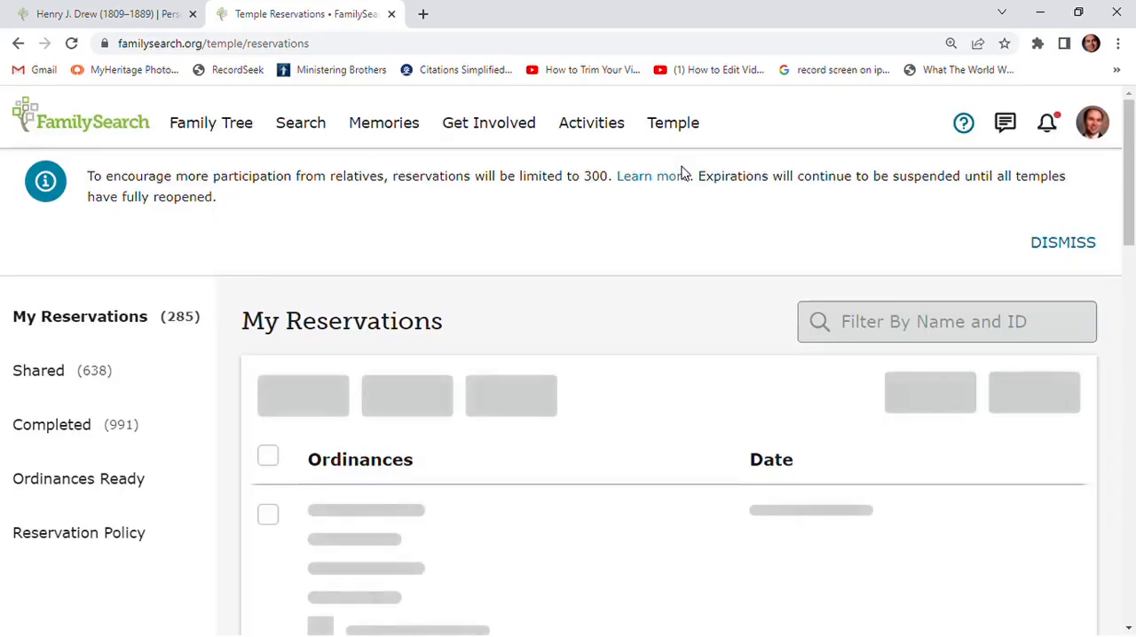
scroll(685, 208, "down", 2)
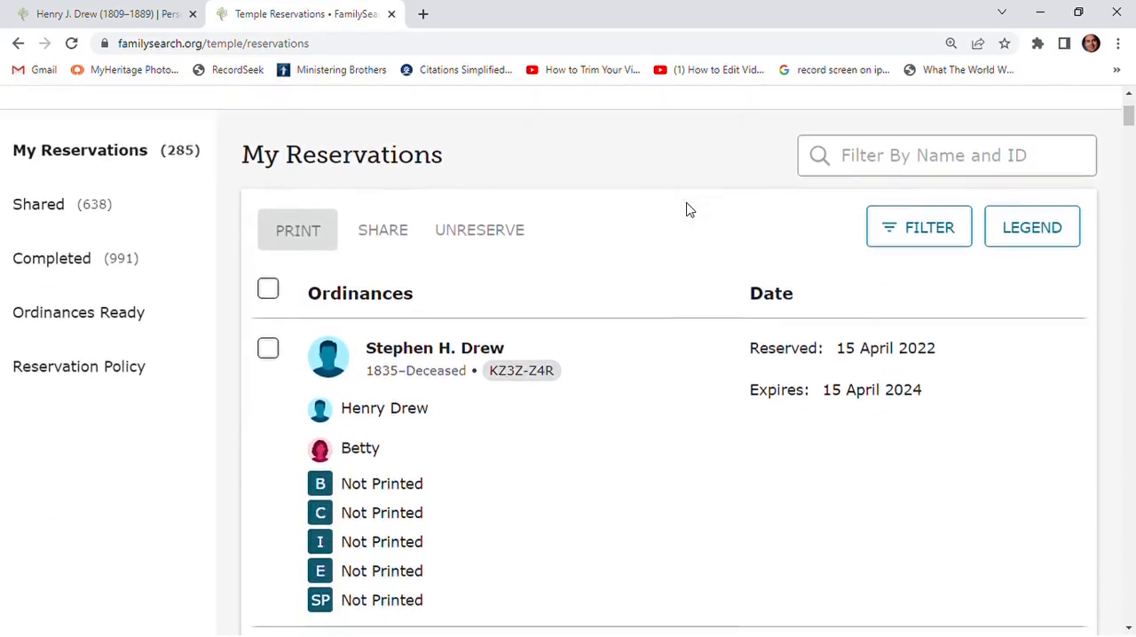
scroll(493, 371, "down", 2)
scroll(482, 314, "up", 2)
- Return to the four-generation descendancy and examine the ordinance request details for the third listed child's spouse
left_click(16, 46)
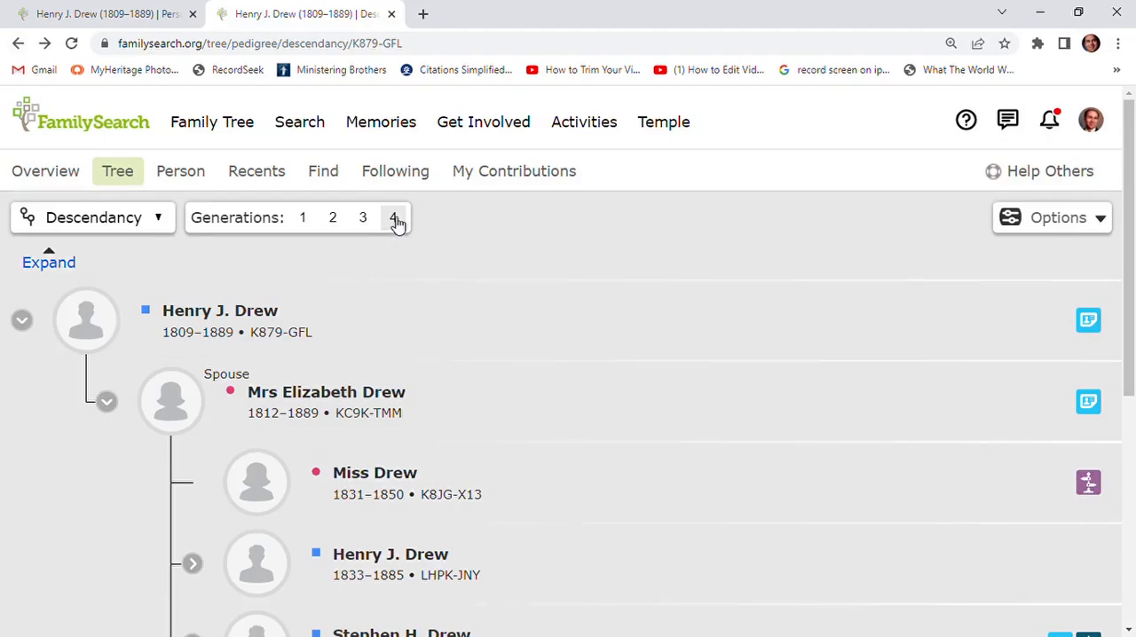
left_click(394, 219)
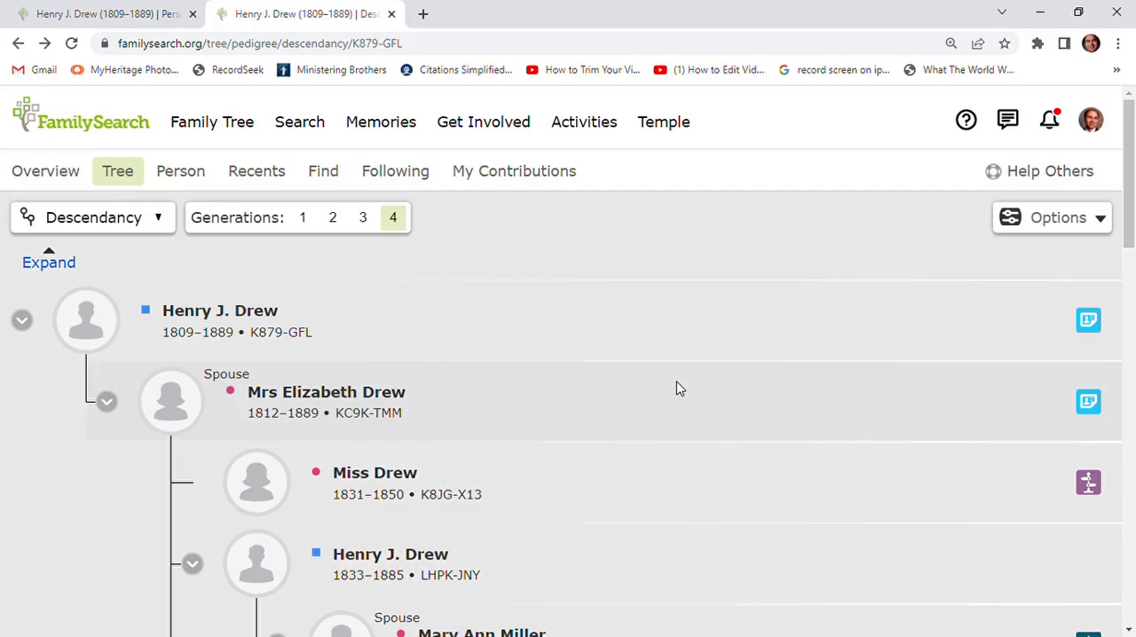
scroll(677, 389, "down", 5)
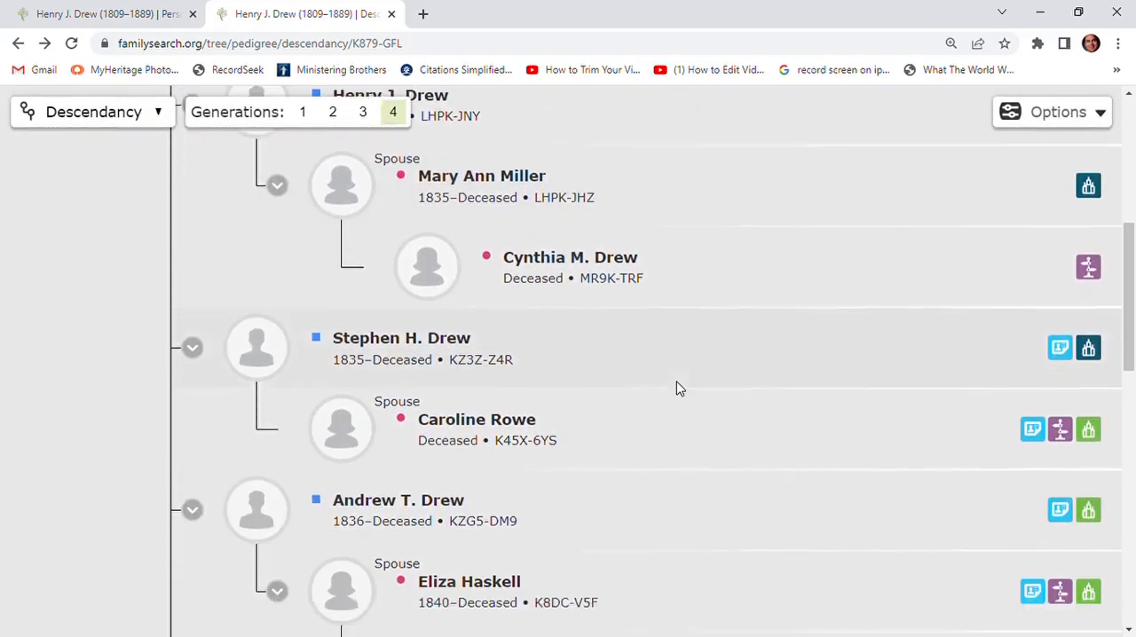
scroll(676, 389, "down", 1)
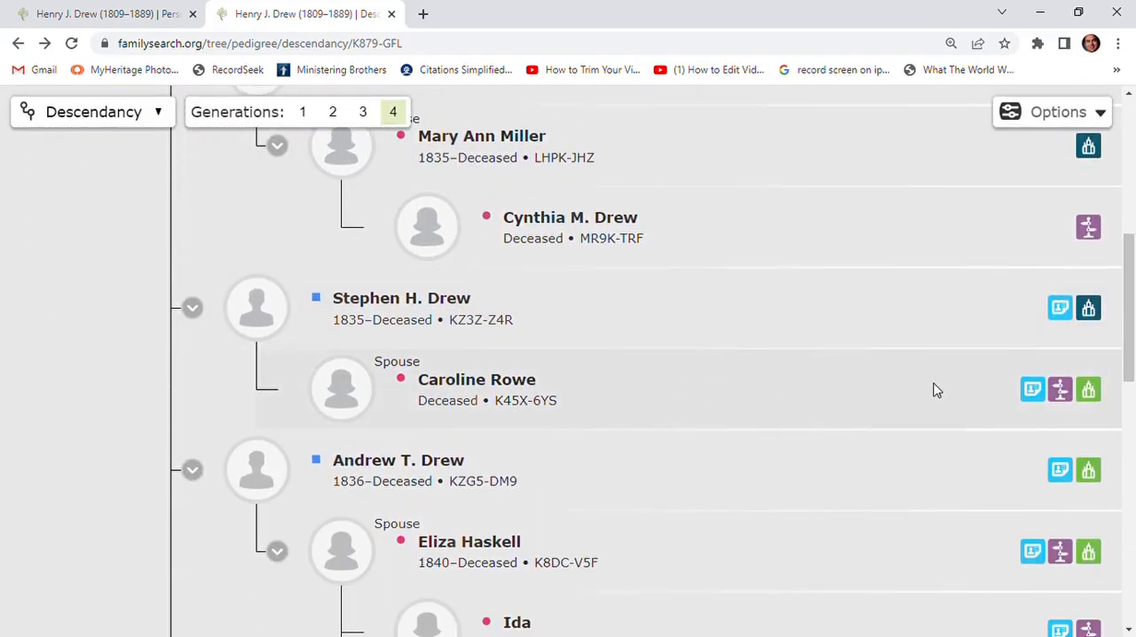
left_click(1090, 390)
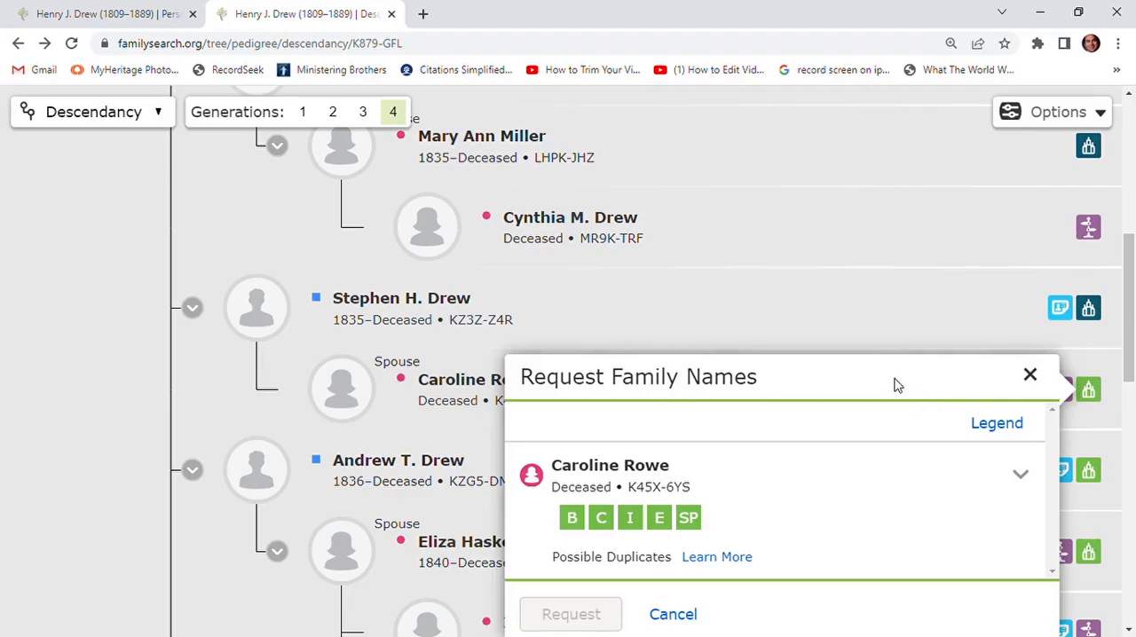
scroll(895, 384, "down", 1)
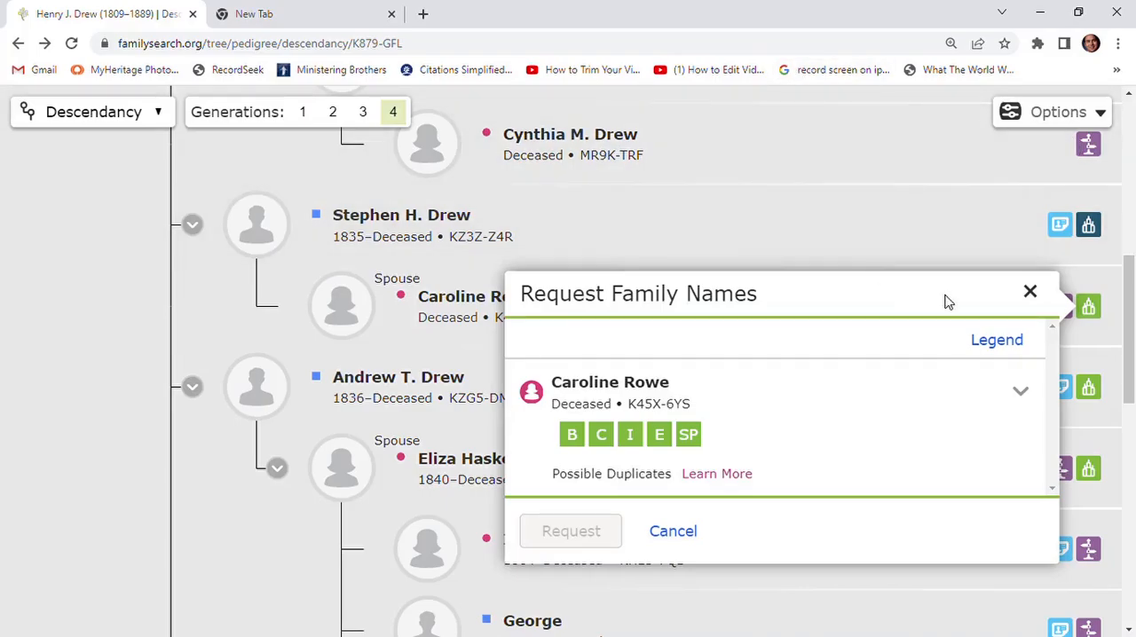
left_click(1030, 292)
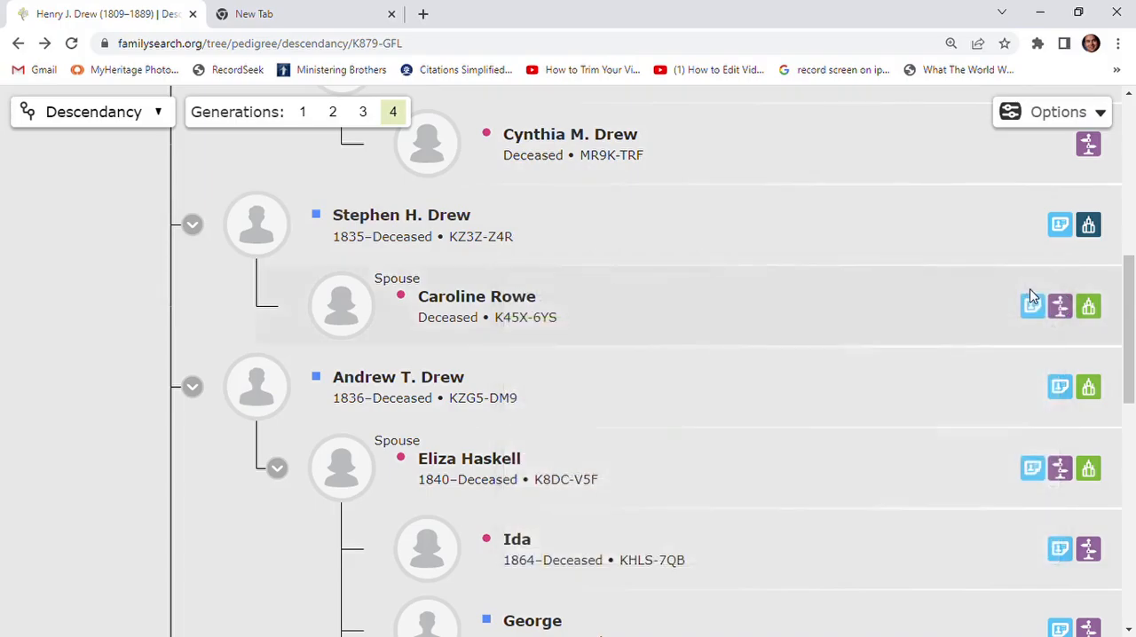
- Open the person page of the third listed child's spouse
left_click(477, 299)
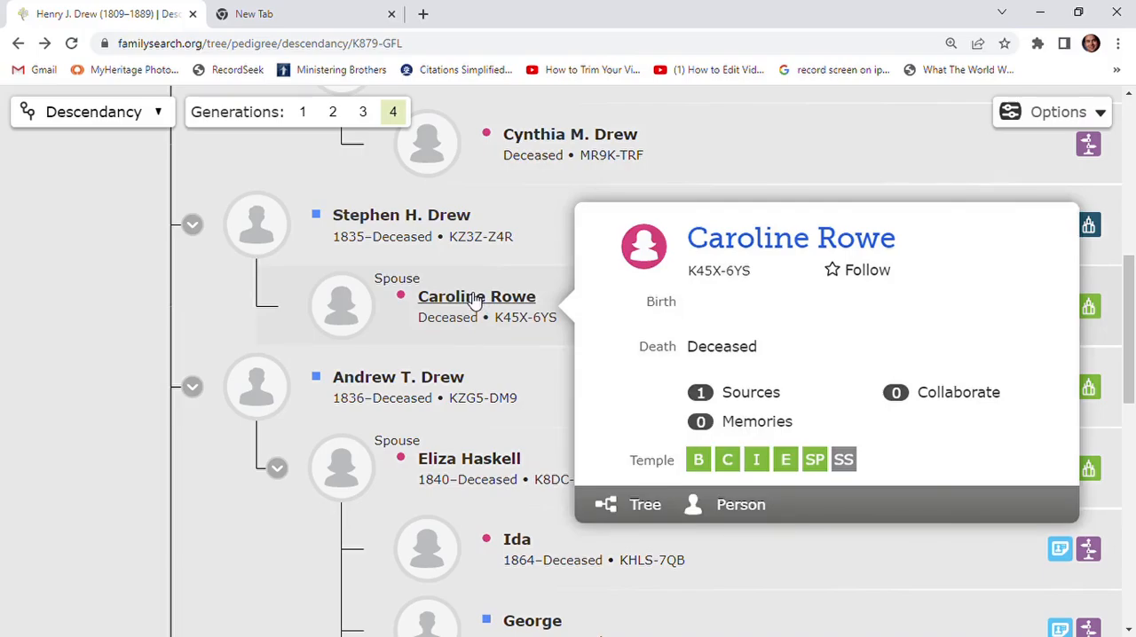
left_click(741, 506)
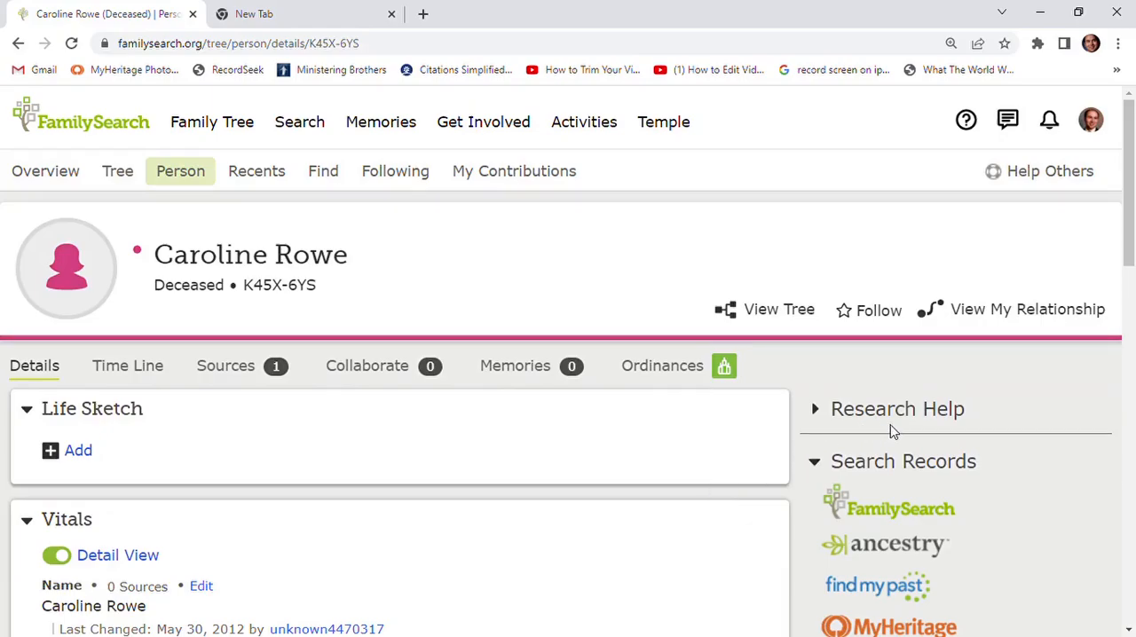
- Open the merge review for the spouse's possible duplicate from the person page's research helps
scroll(890, 431, "down", 3)
scroll(898, 428, "down", 6)
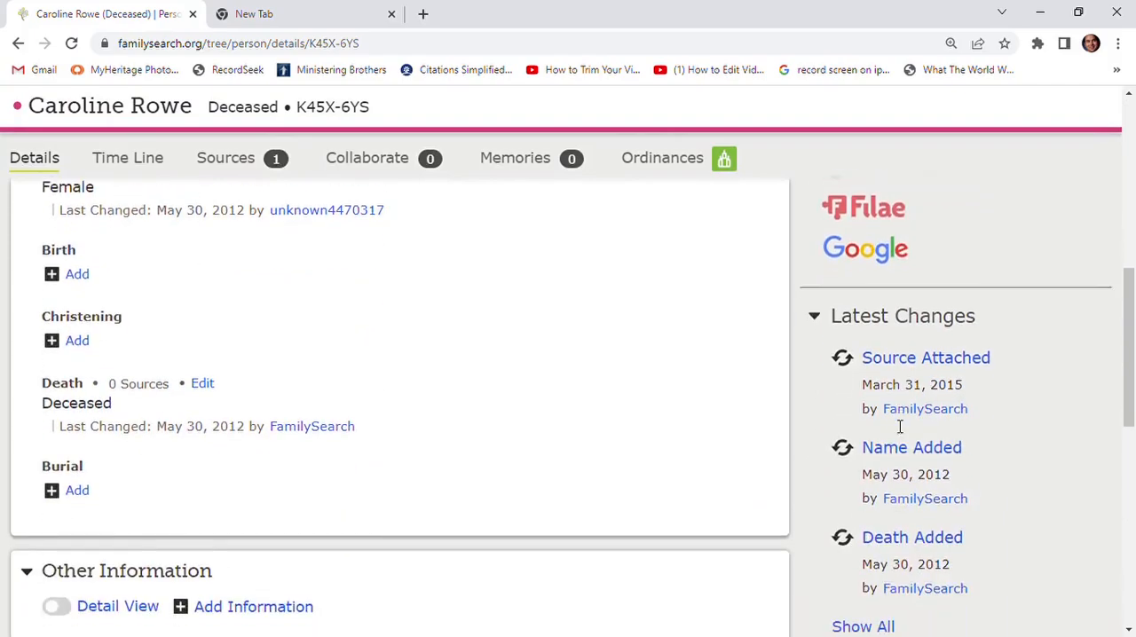
scroll(896, 421, "down", 1)
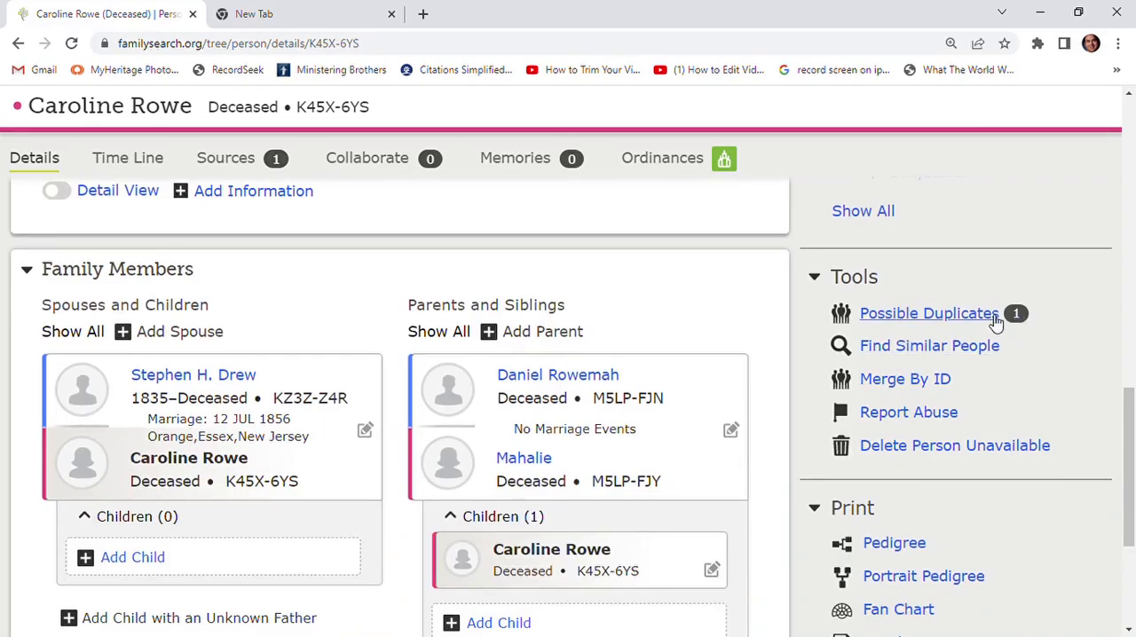
left_click(923, 315)
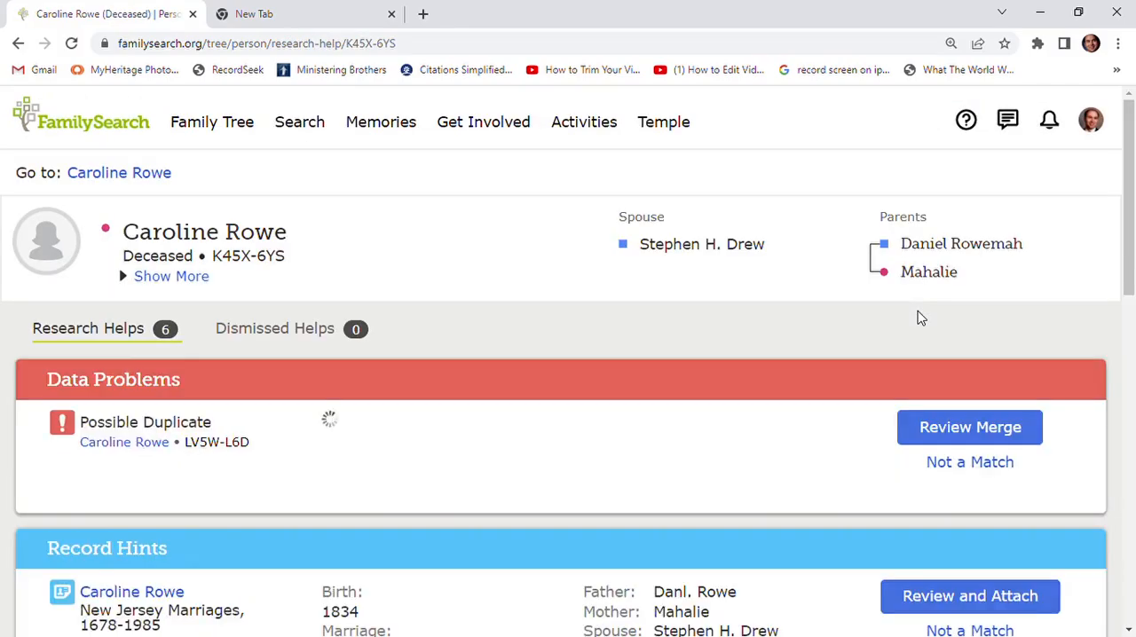
scroll(759, 302, "down", 1)
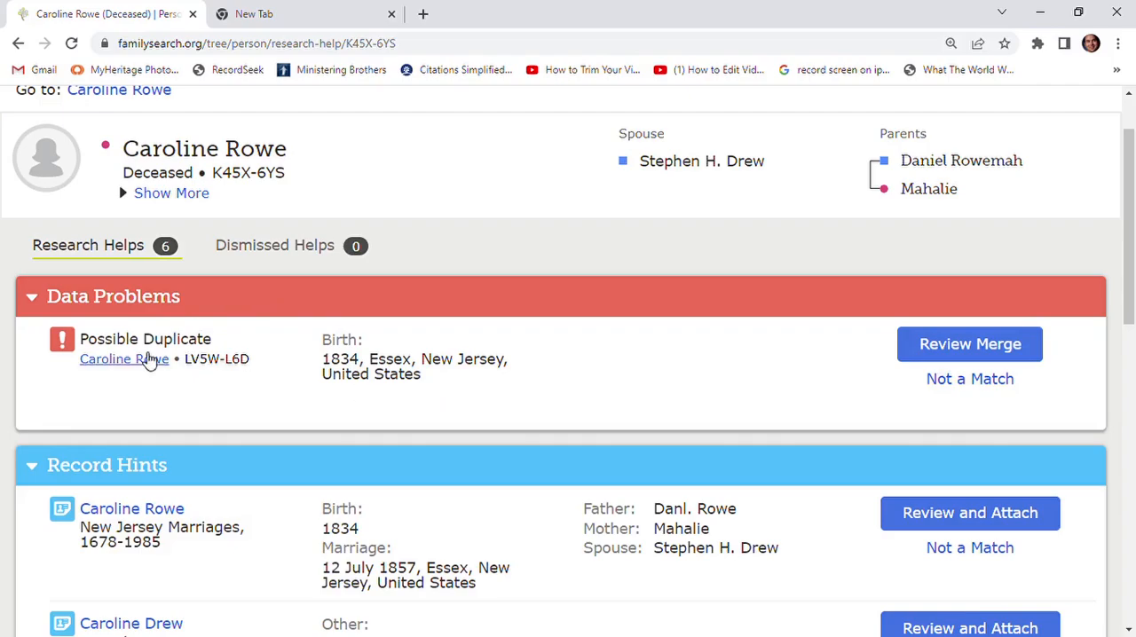
left_click(958, 349)
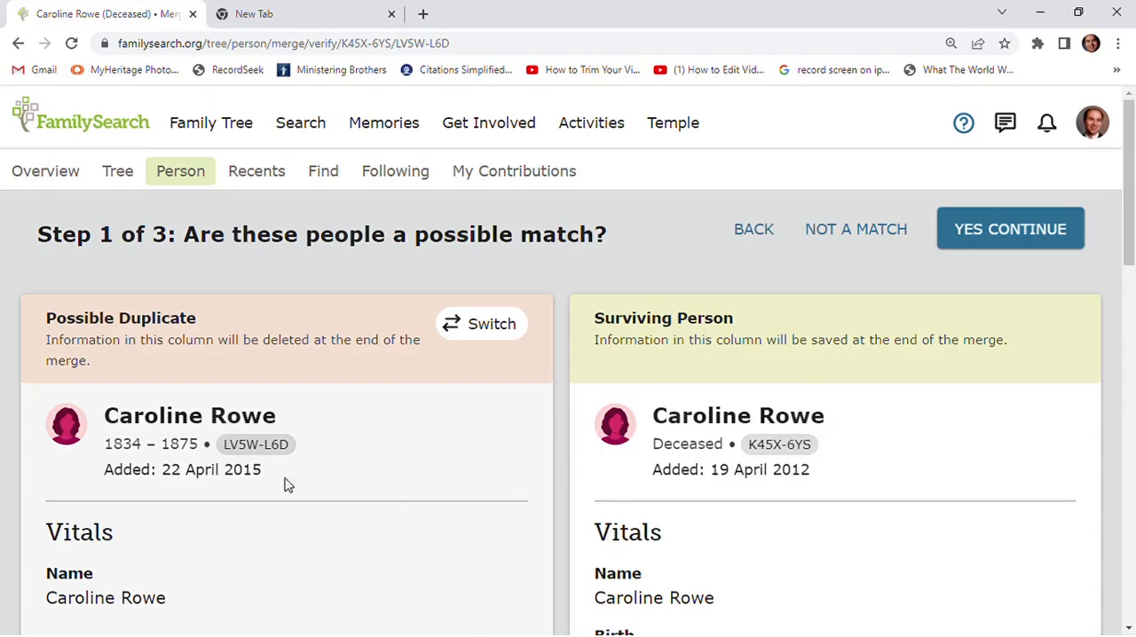
- Compare the vitals, parents, spouse, marriages and siblings of the possible duplicate and the surviving person
scroll(327, 448, "down", 2)
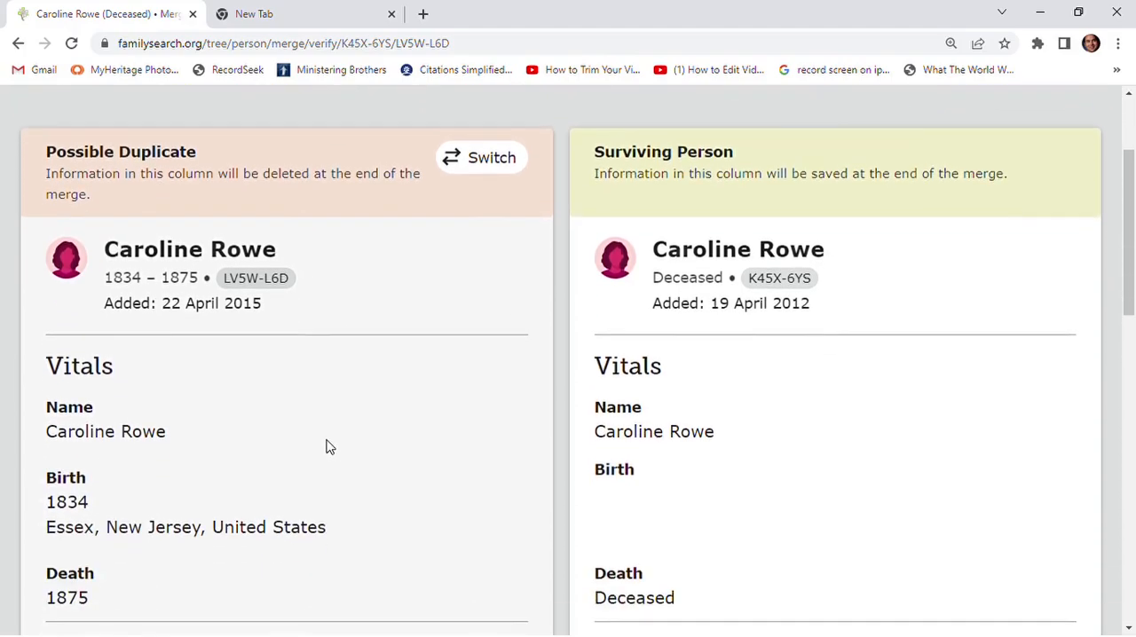
scroll(199, 424, "down", 3)
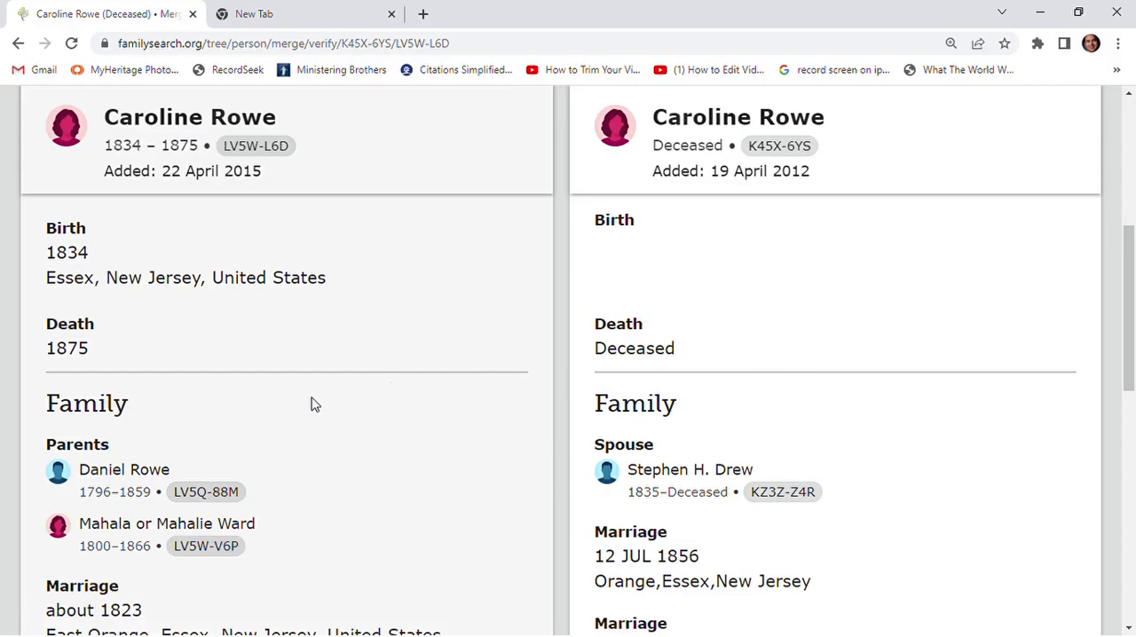
scroll(819, 406, "down", 3)
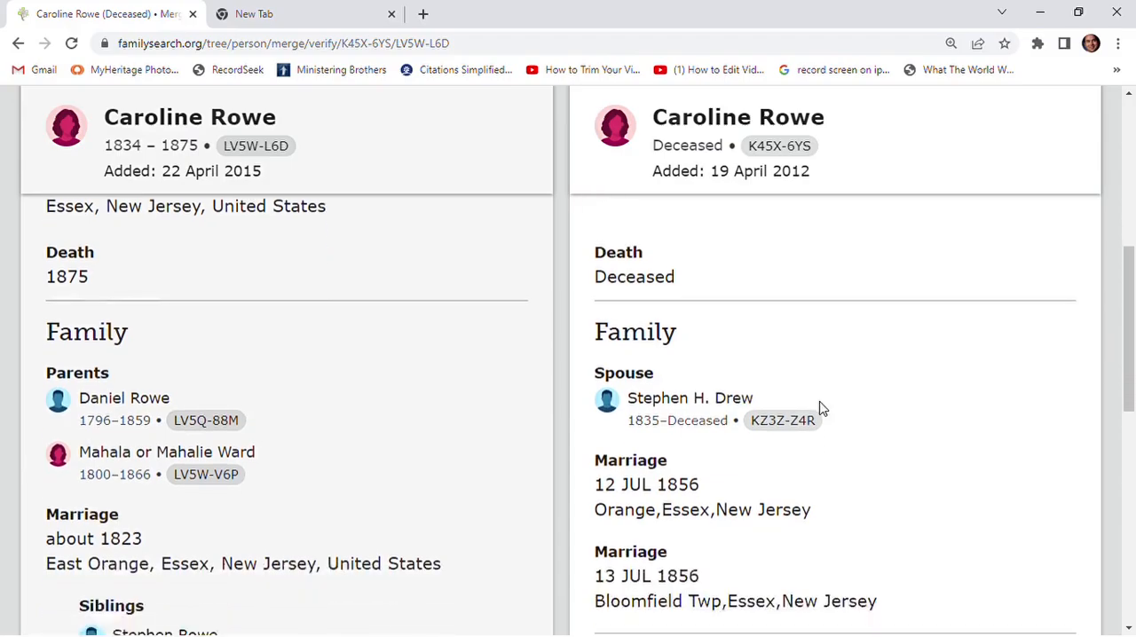
scroll(819, 406, "down", 1)
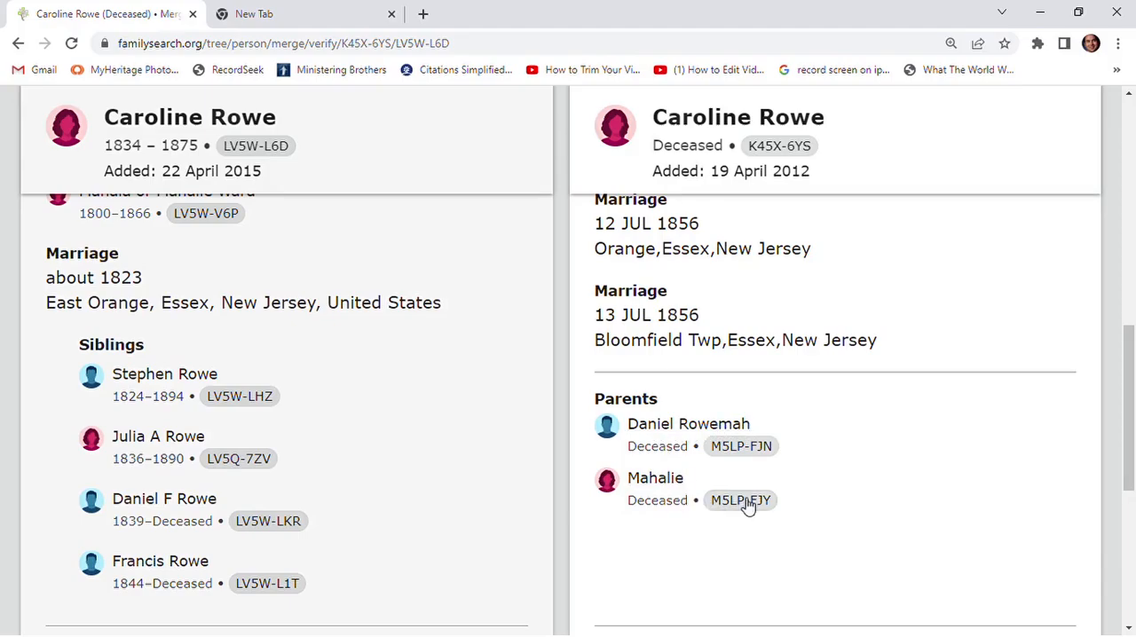
scroll(751, 506, "up", 1)
scroll(751, 505, "up", 2)
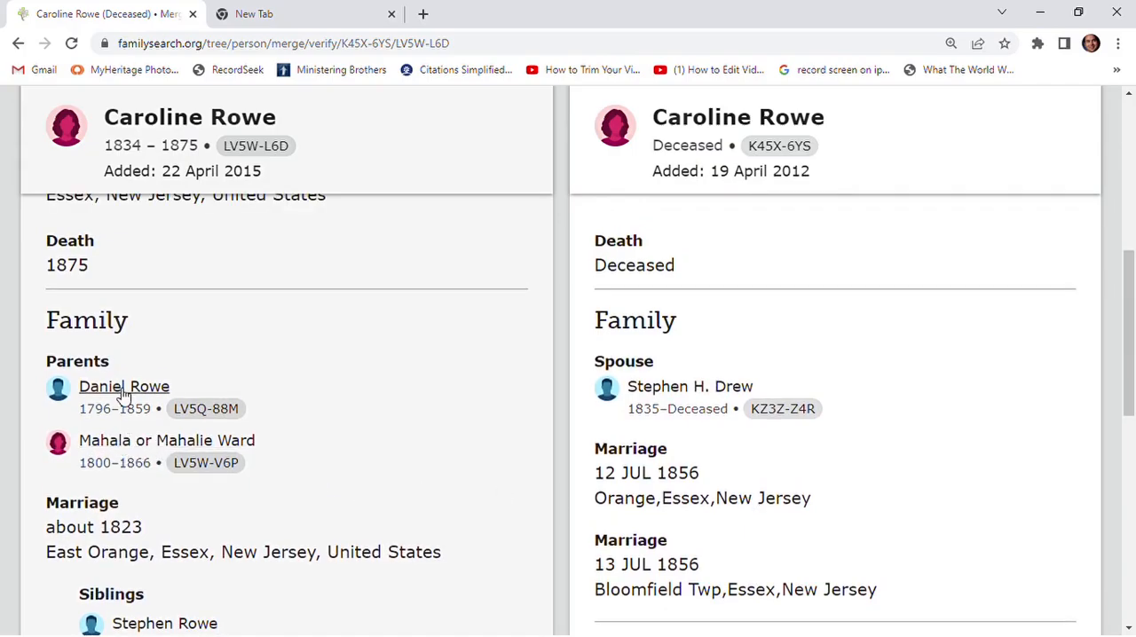
scroll(758, 472, "up", 3)
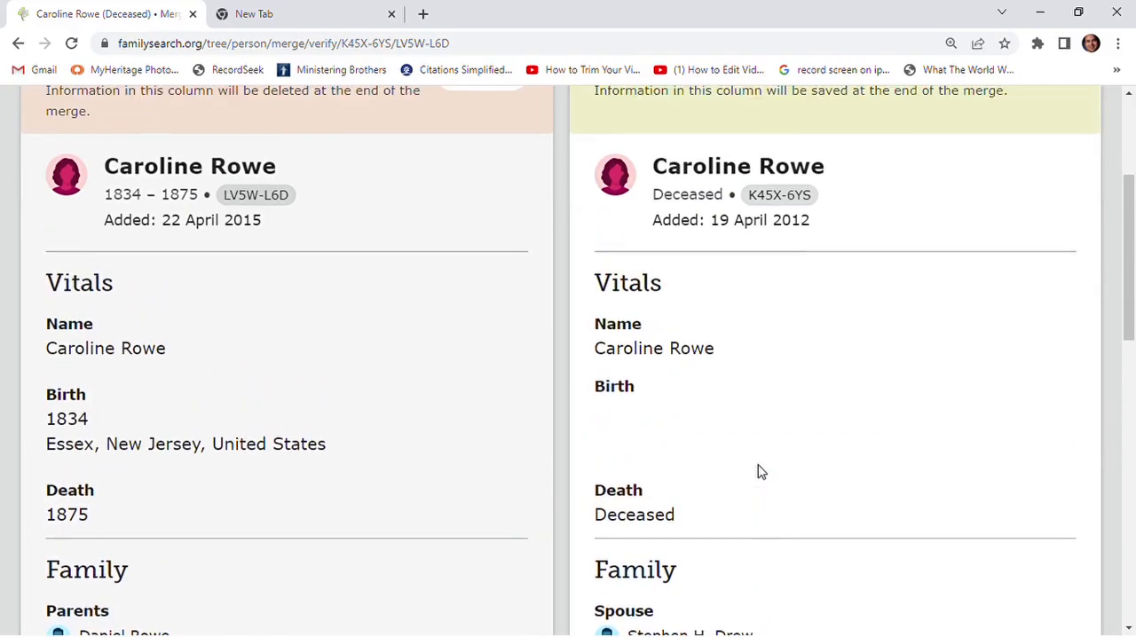
scroll(760, 471, "down", 1)
scroll(758, 470, "down", 2)
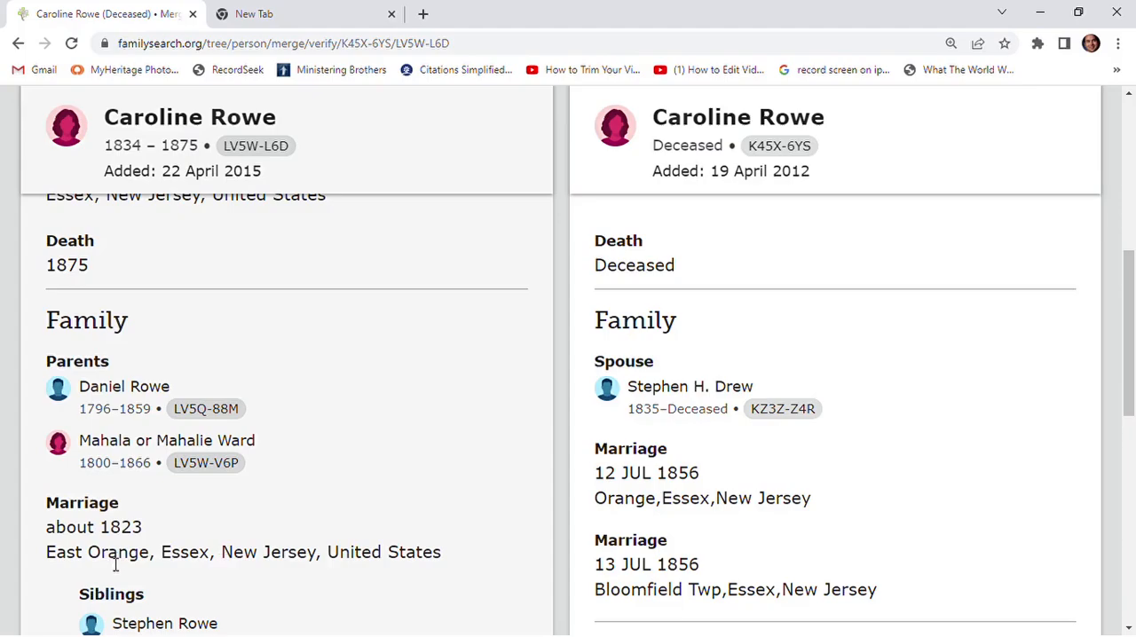
scroll(181, 552, "down", 1)
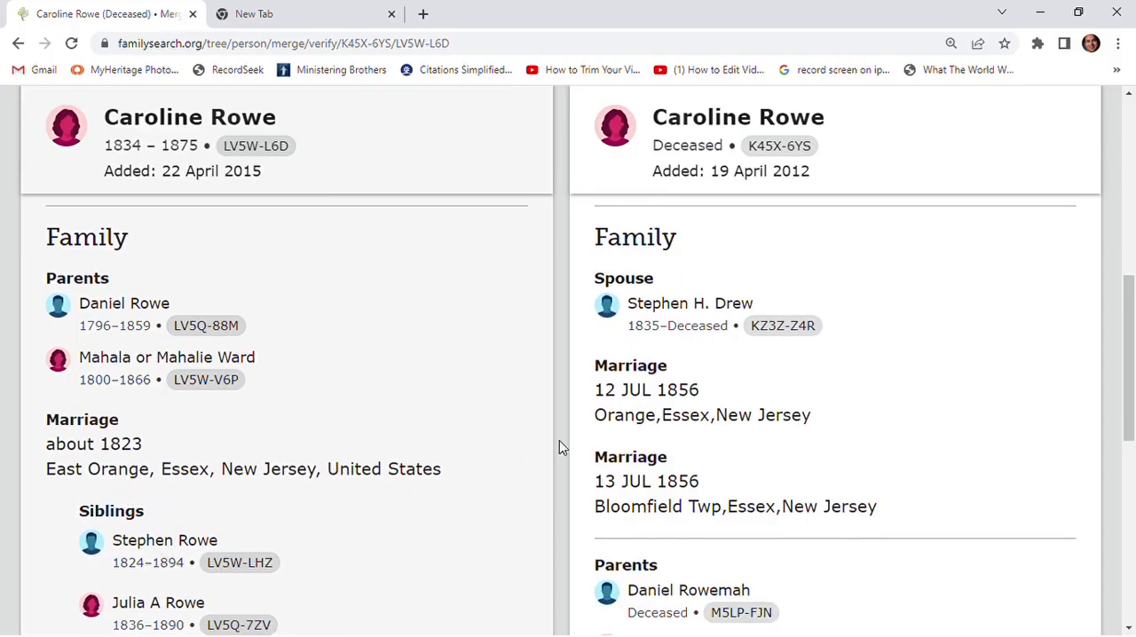
scroll(299, 461, "up", 5)
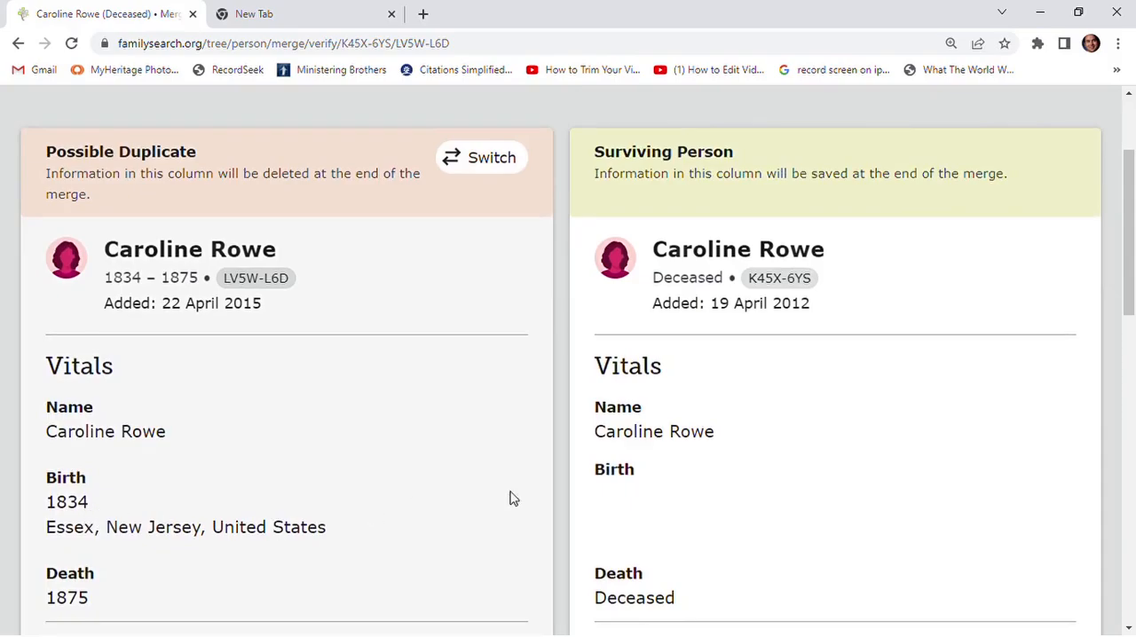
scroll(752, 512, "down", 3)
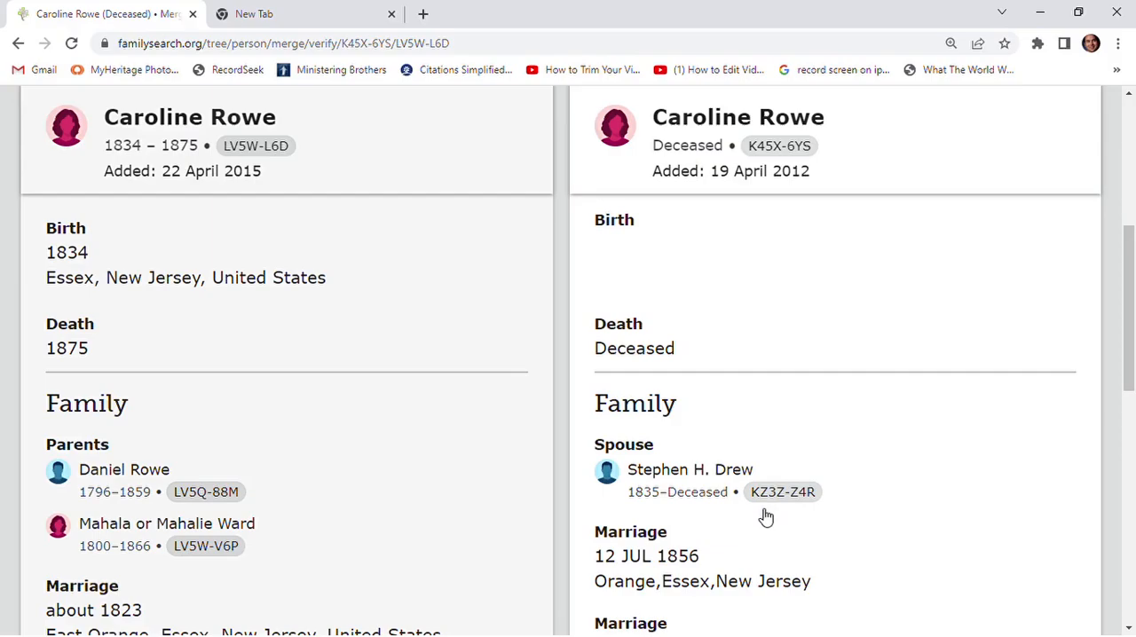
scroll(764, 517, "up", 3)
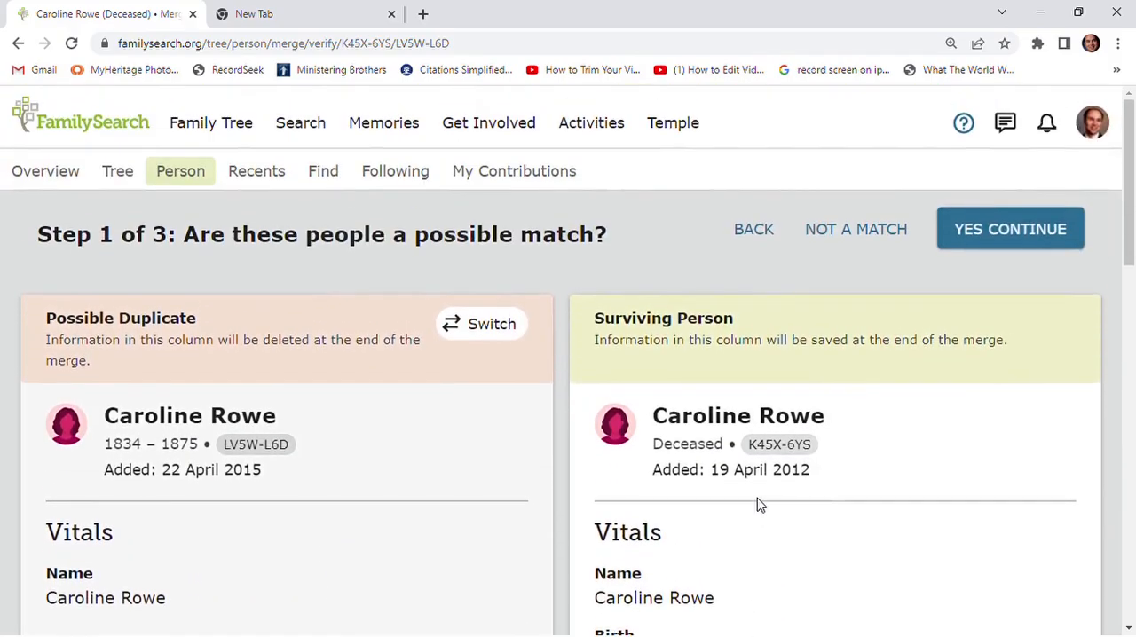
- Accept the two records as a match and replace the surviving person's death information with the duplicate's 1875
left_click(997, 234)
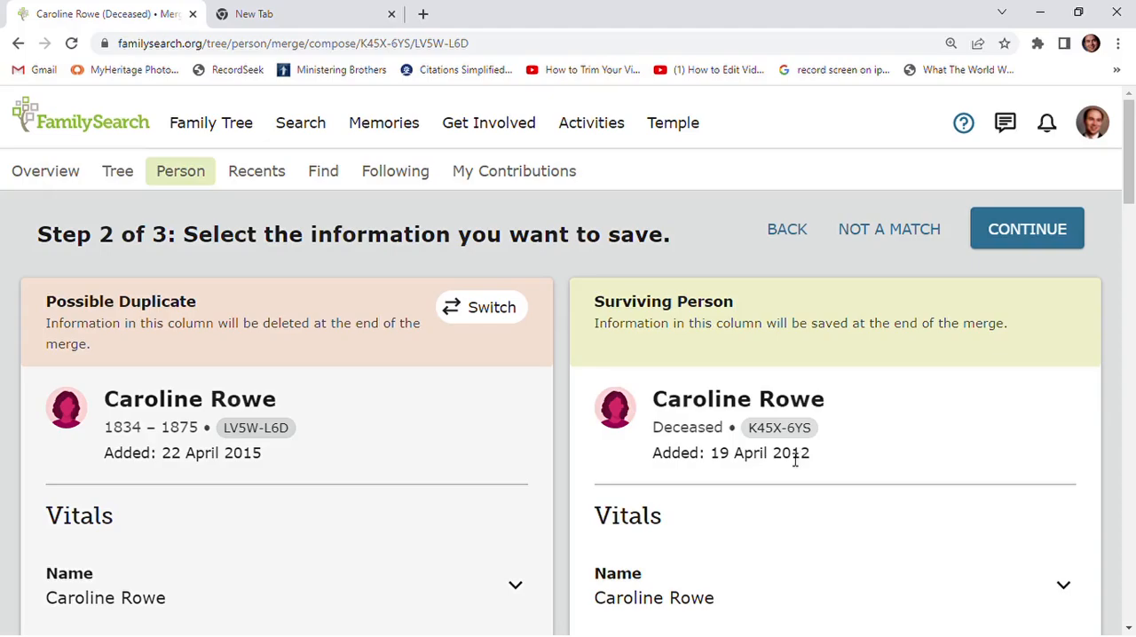
scroll(795, 460, "down", 1)
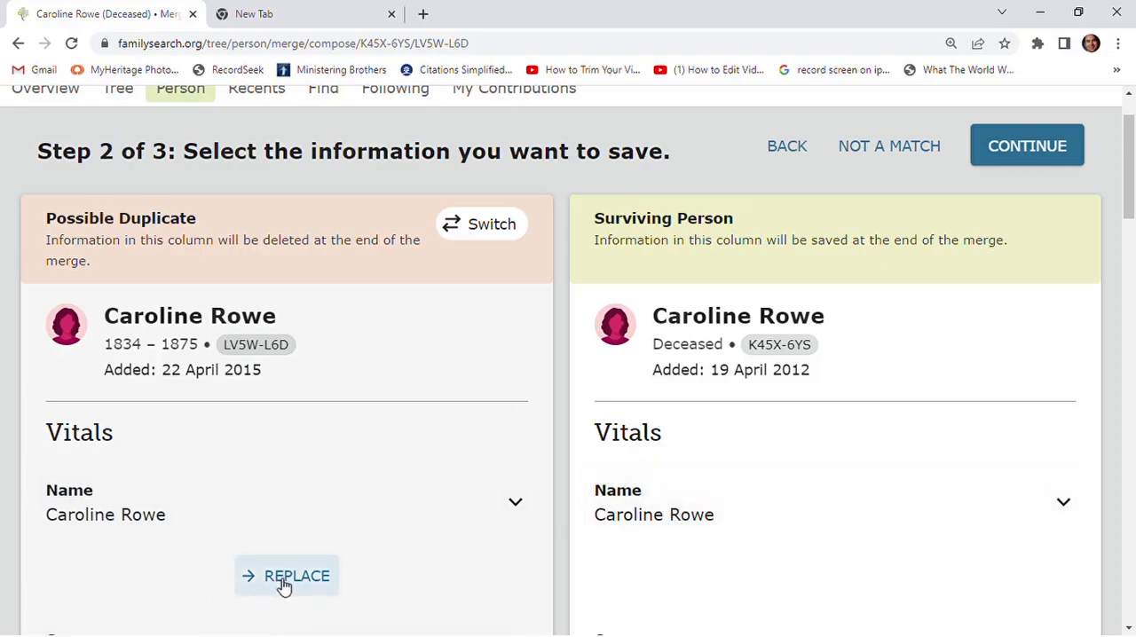
scroll(745, 517, "down", 2)
scroll(743, 520, "down", 2)
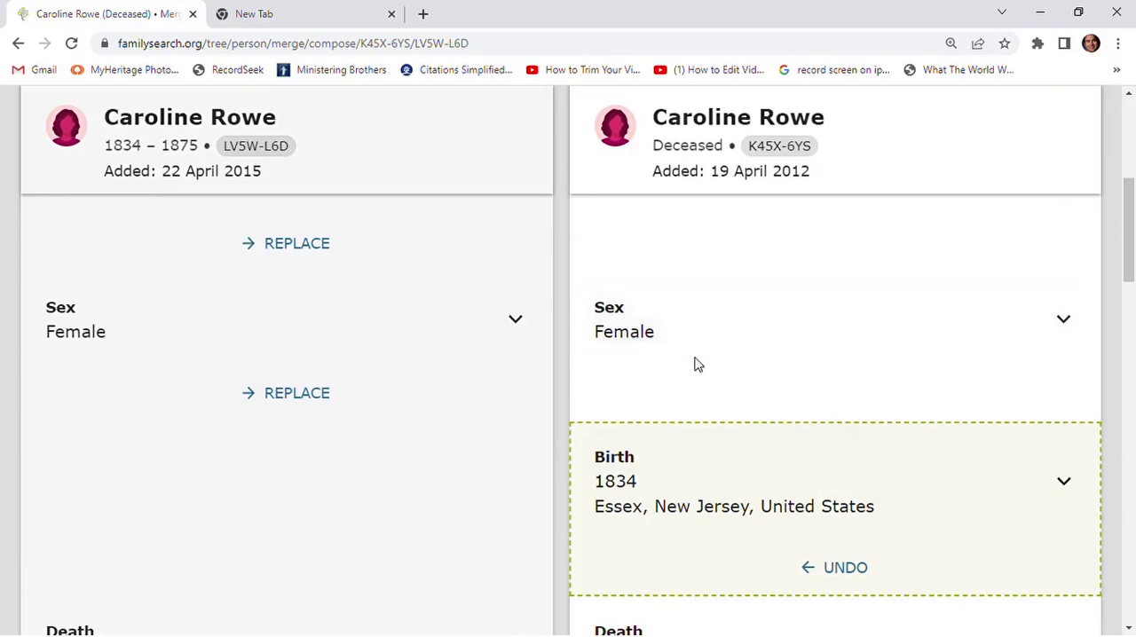
scroll(695, 362, "down", 2)
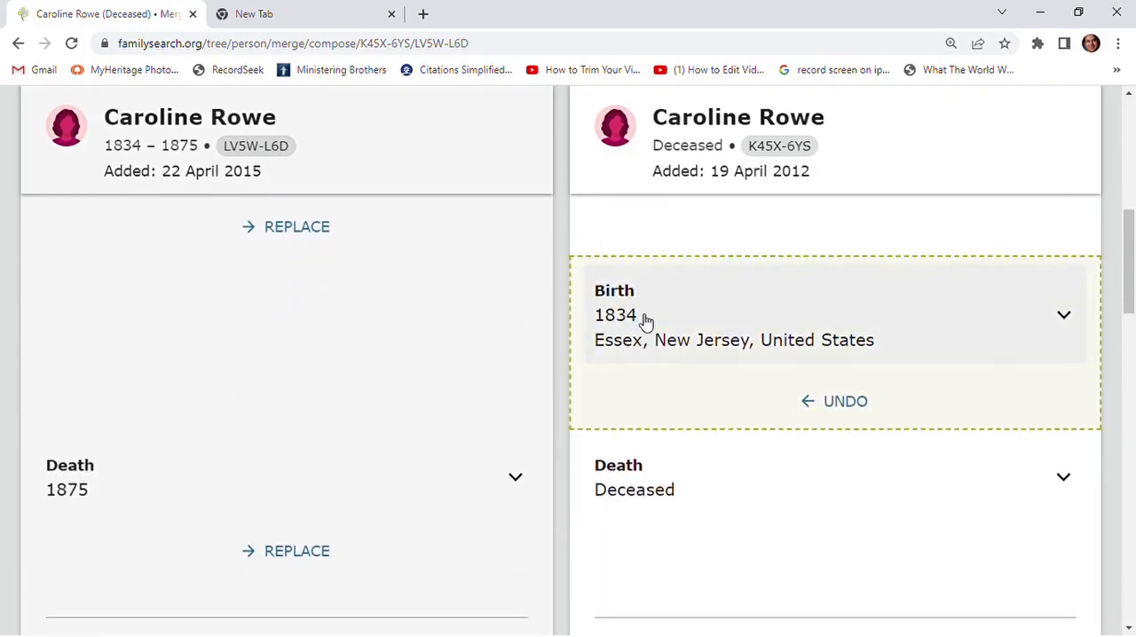
scroll(679, 425, "down", 1)
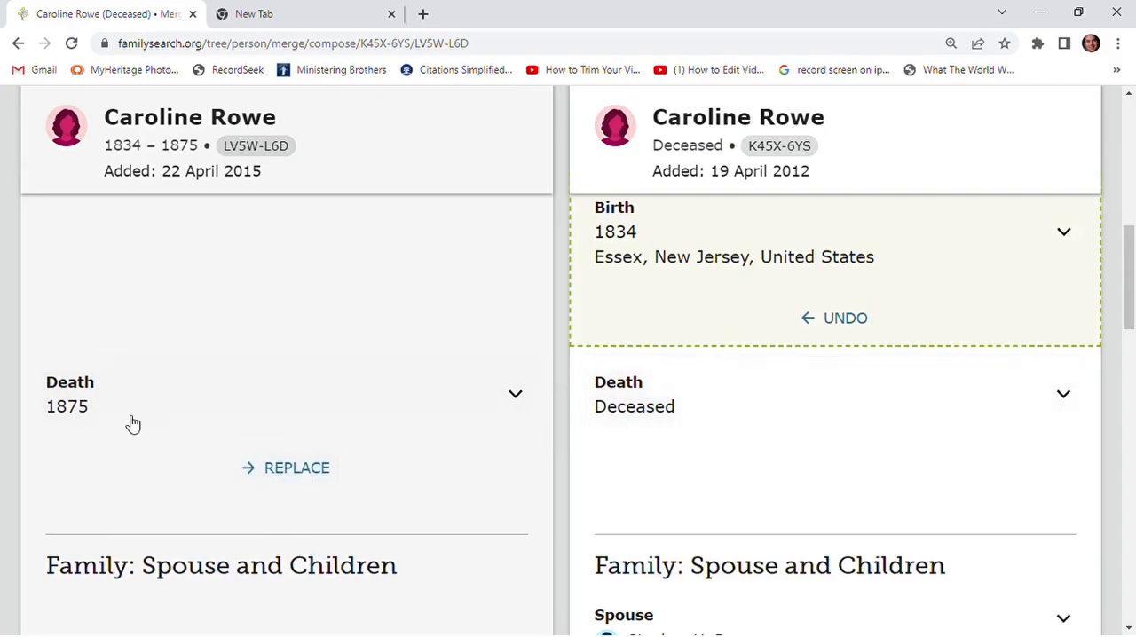
left_click(305, 473)
- Check the family and source information being kept for the surviving person and continue to the merge's final confirmation
scroll(704, 454, "down", 2)
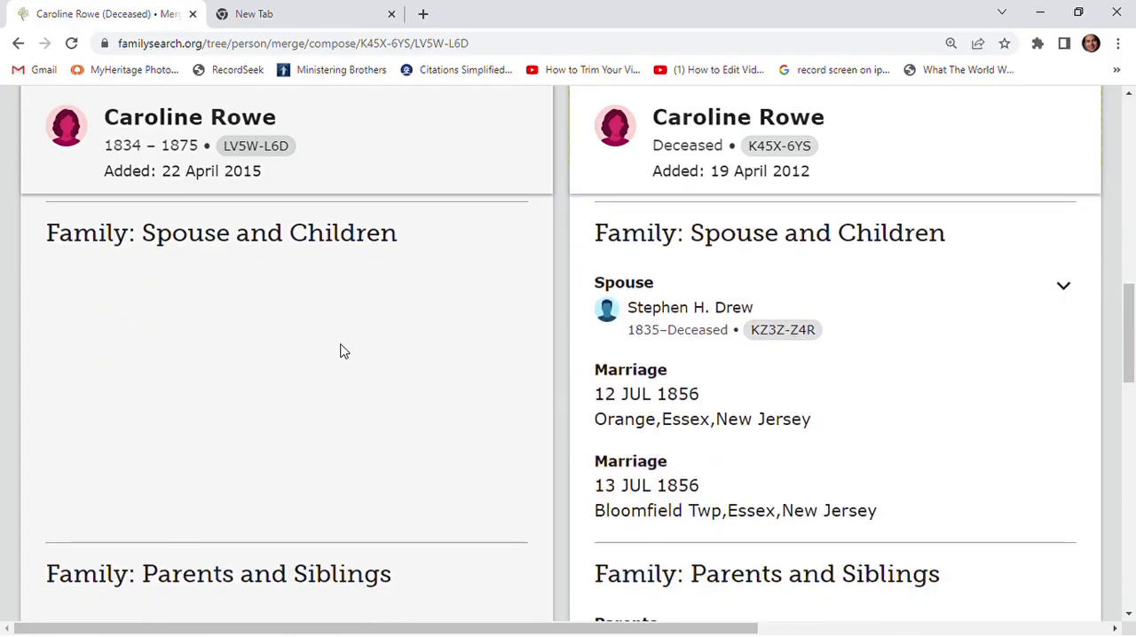
scroll(346, 350, "down", 1)
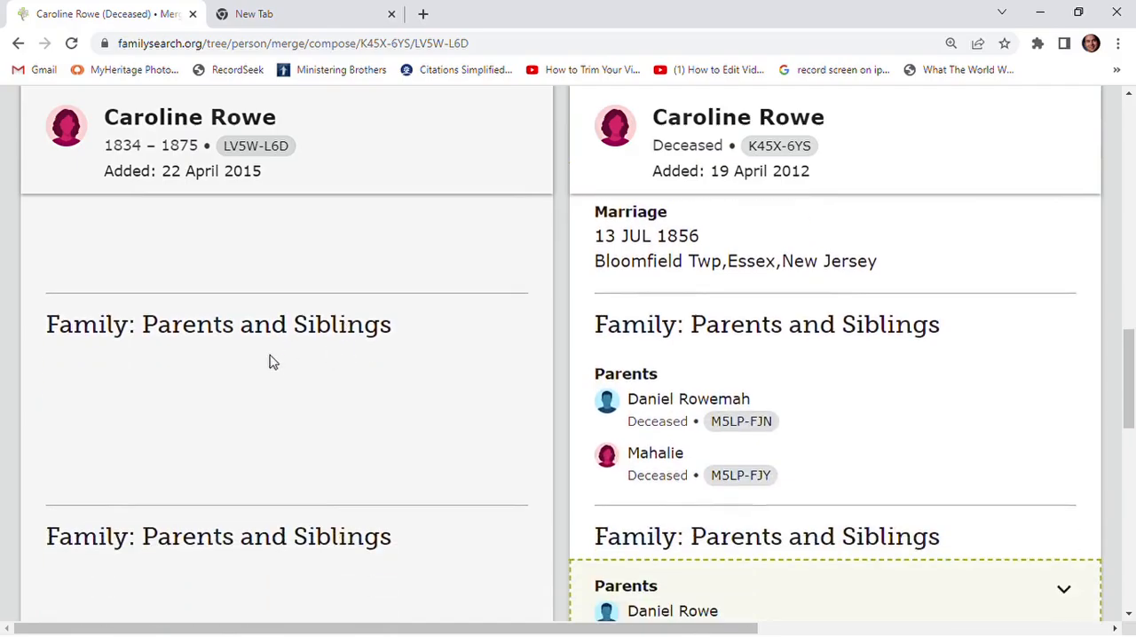
scroll(384, 364, "down", 6)
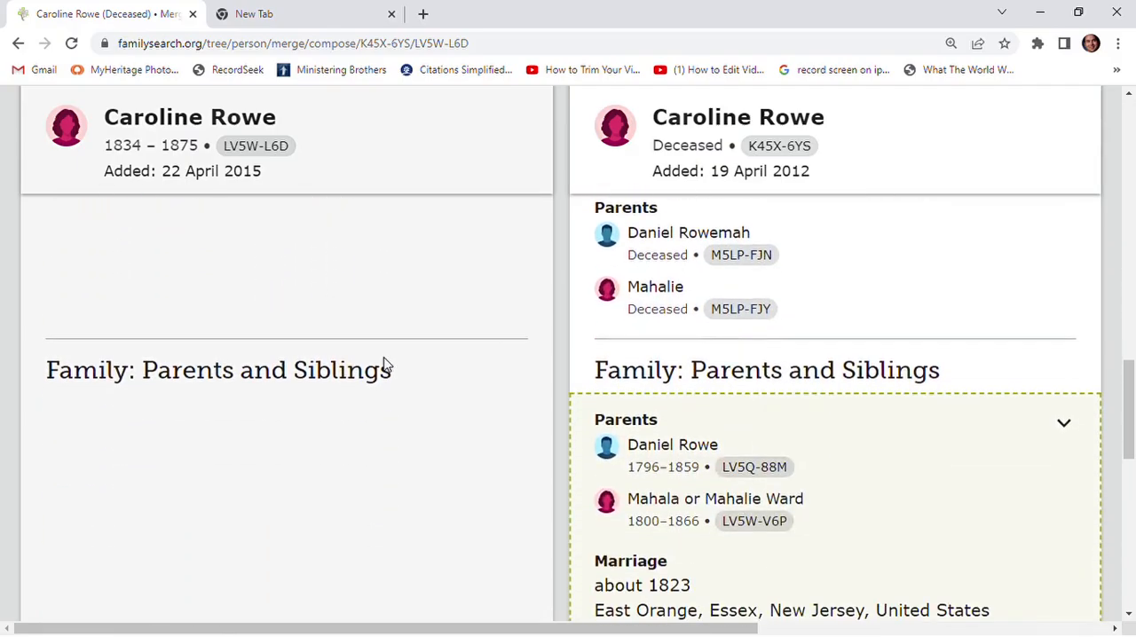
scroll(383, 364, "down", 2)
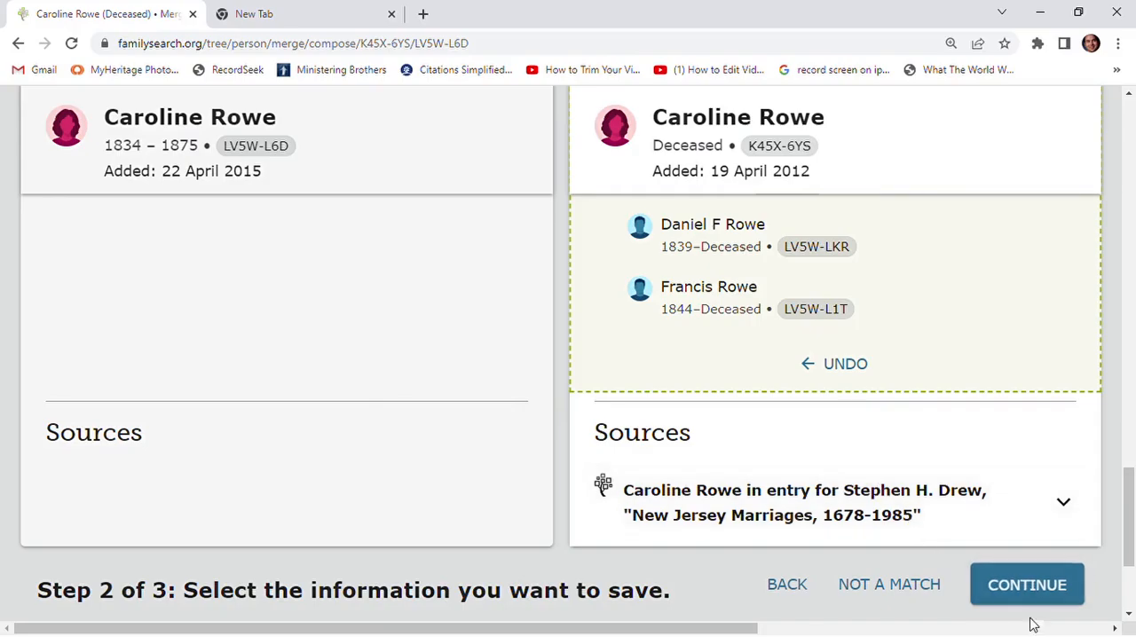
left_click(1026, 587)
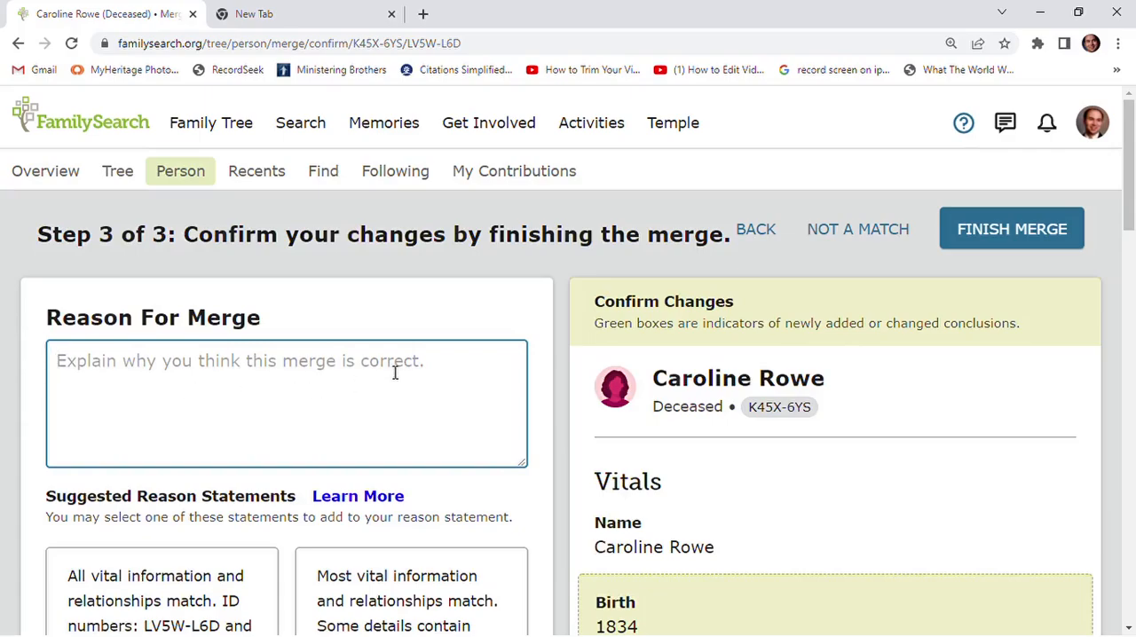
- Add the suggested reason that most vital information and relationships match with some minor conflicts, and finish the merge
scroll(386, 391, "down", 2)
scroll(293, 452, "down", 2)
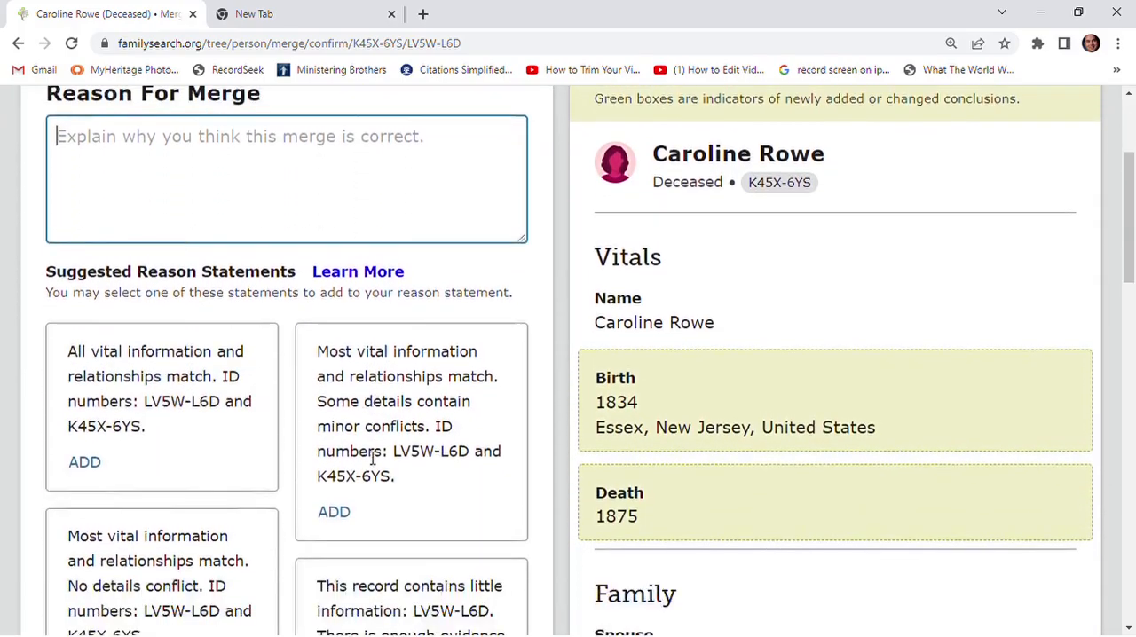
scroll(274, 426, "up", 1)
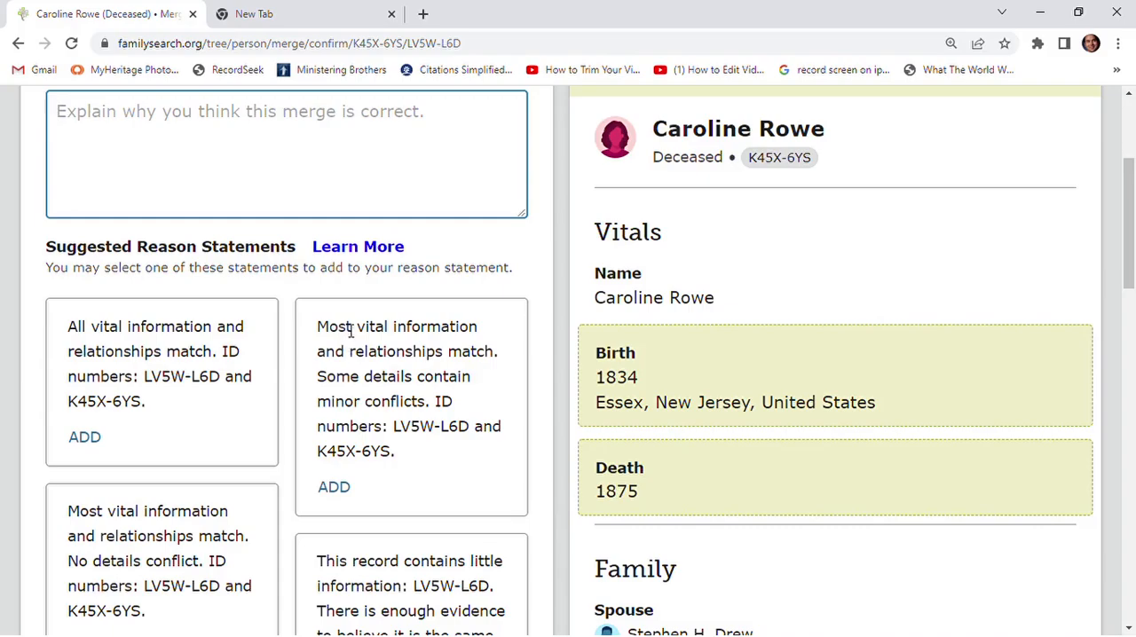
left_click(335, 488)
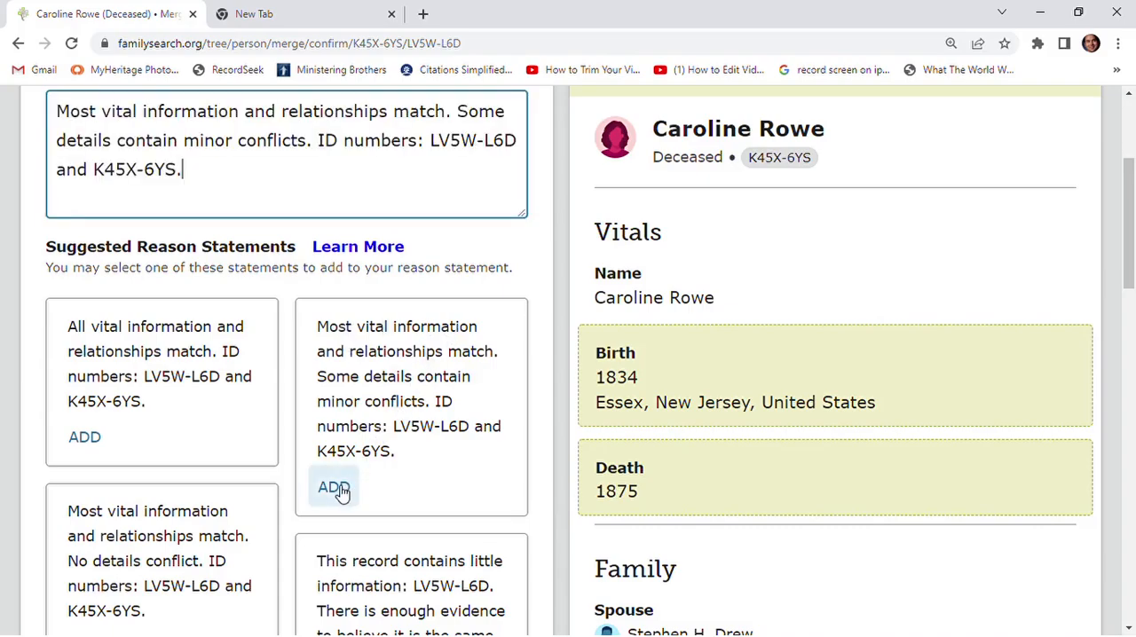
scroll(317, 464, "up", 2)
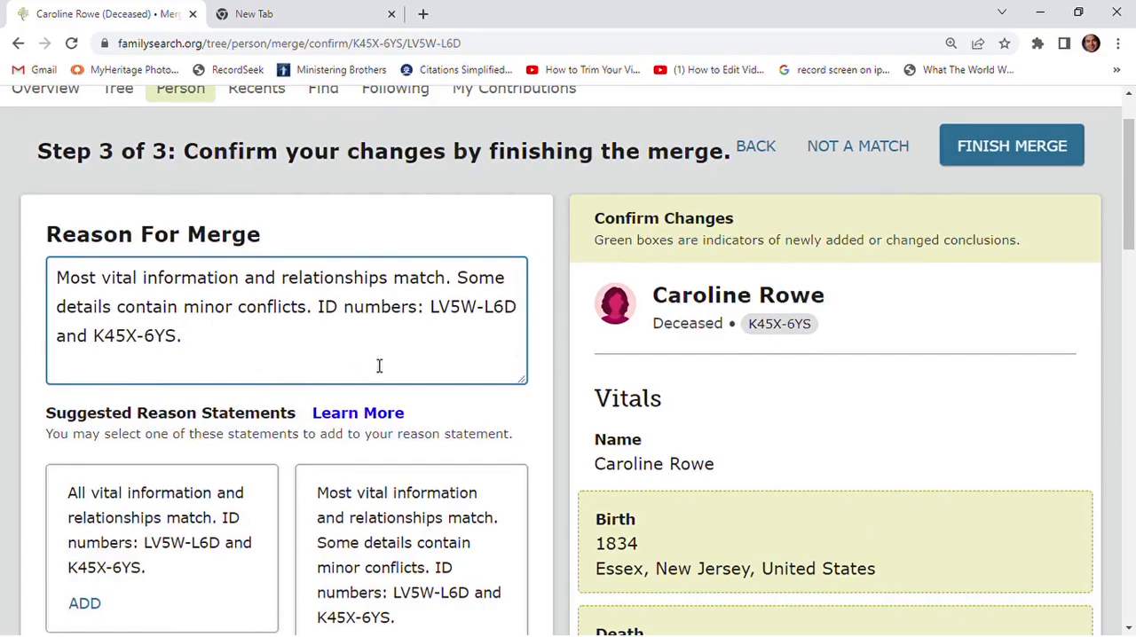
left_click(1022, 145)
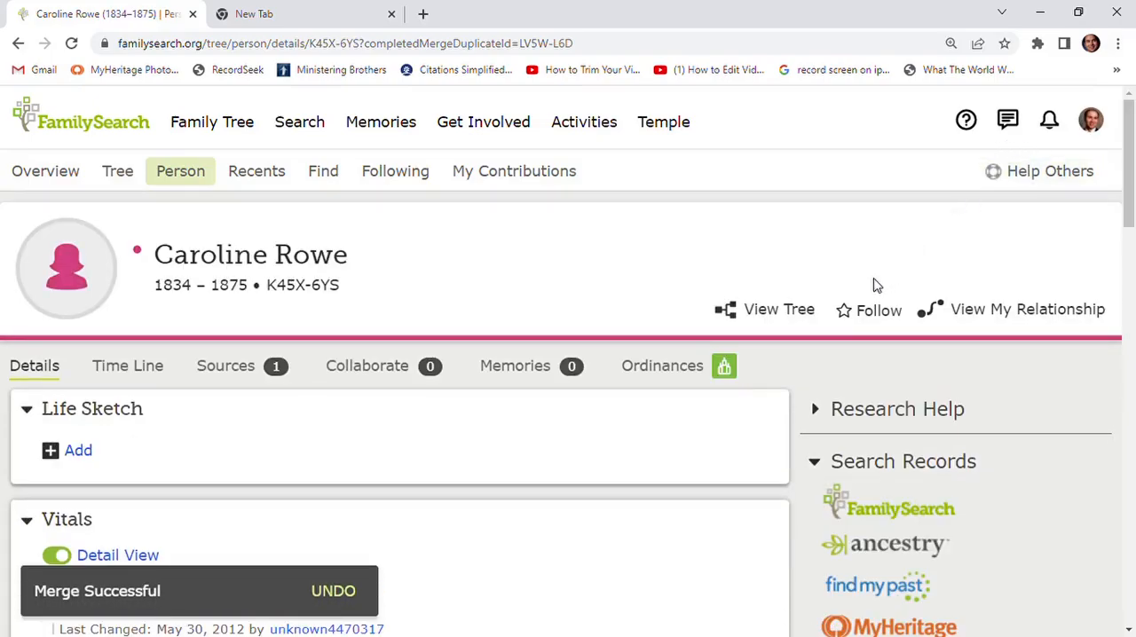
- Review the merged person's vitals, latest changes and family members, and go back from the person page
scroll(892, 292, "down", 5)
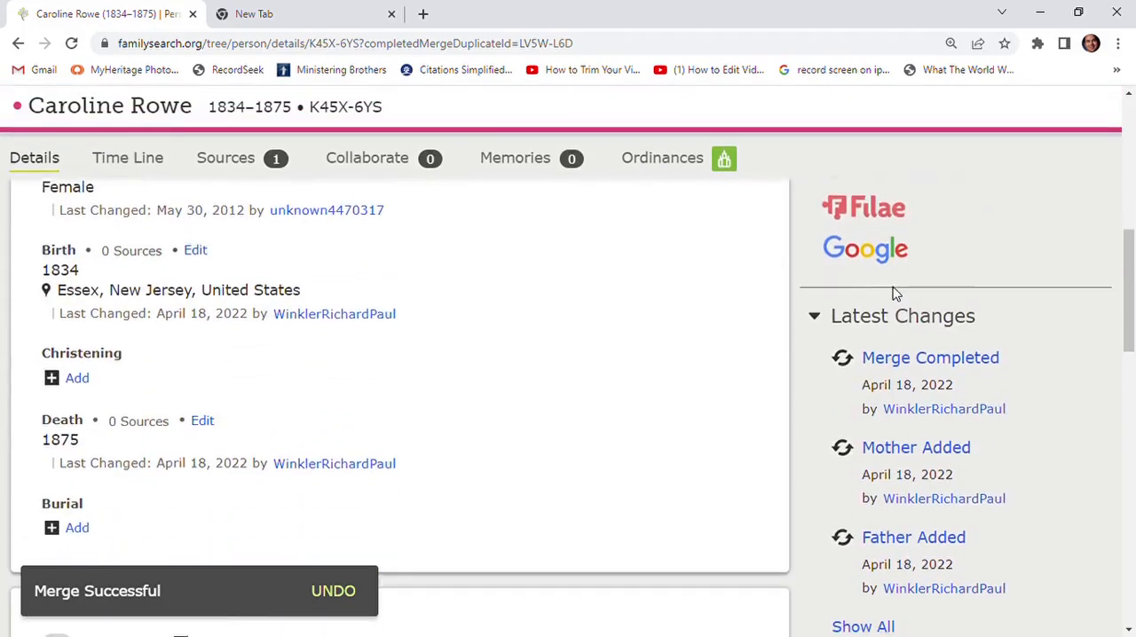
scroll(893, 293, "down", 3)
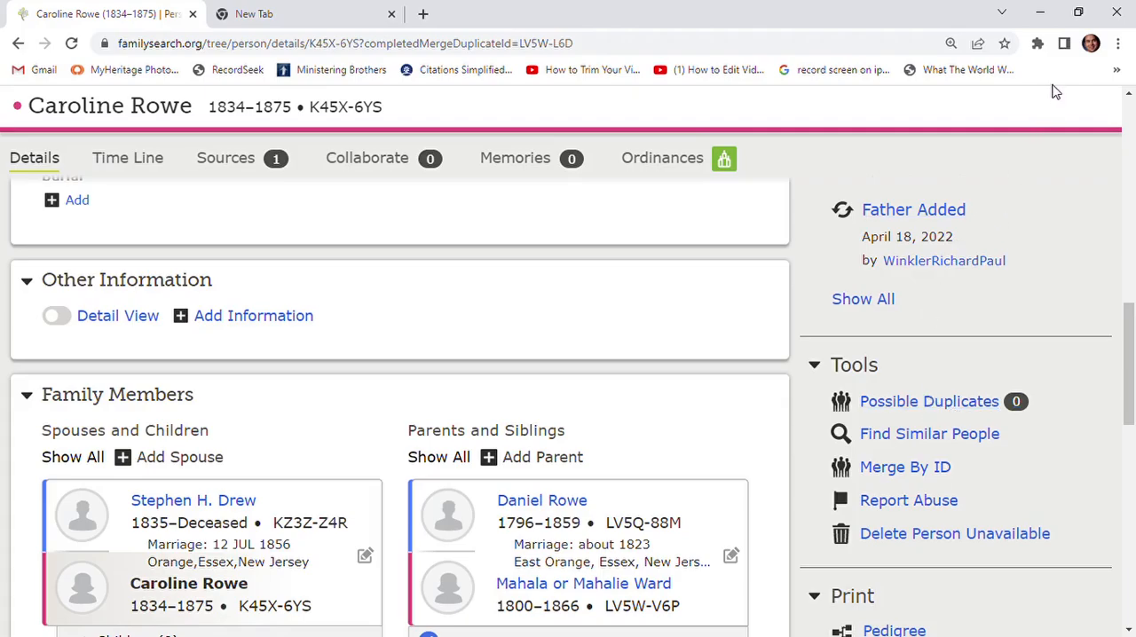
scroll(329, 360, "down", 1)
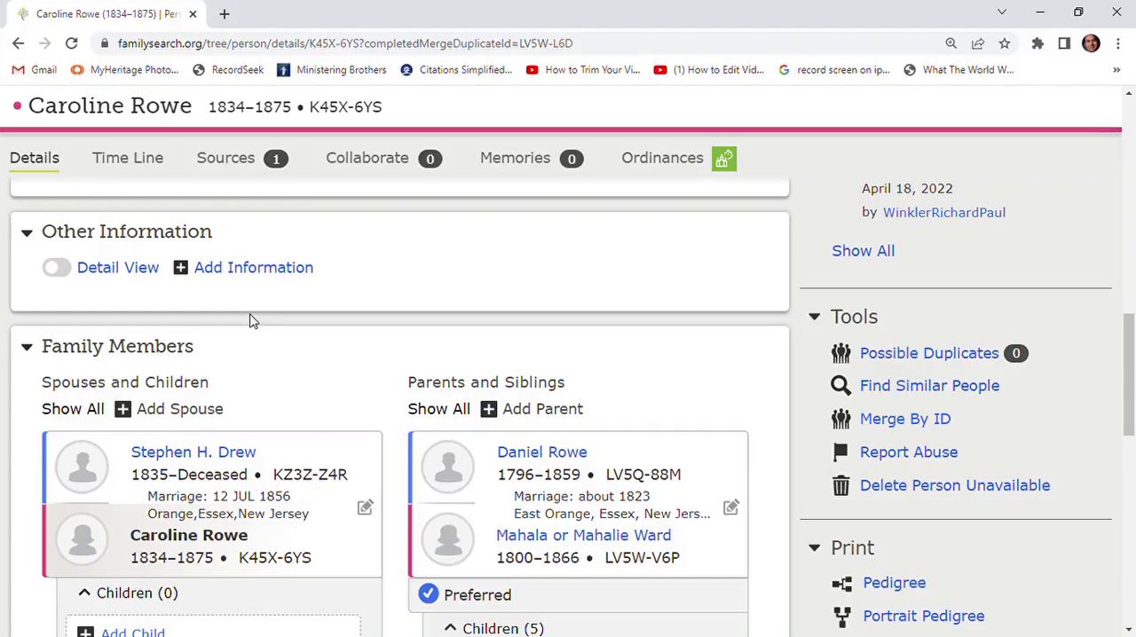
left_click(18, 46)
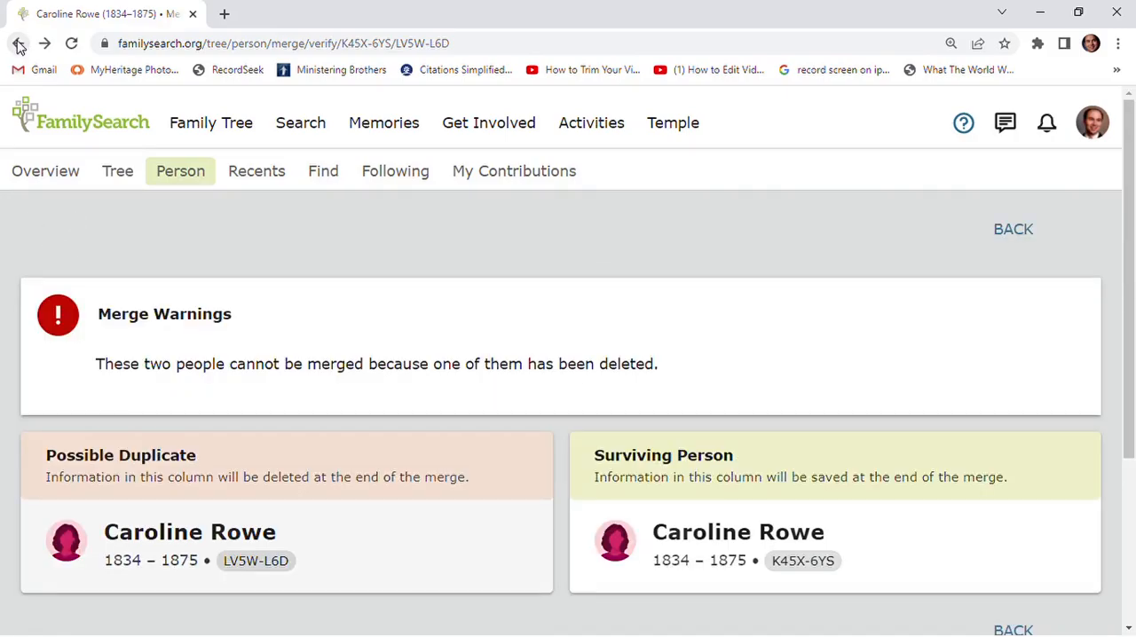
- Return to the father's descendancy view and show four generations of descendants
left_click(19, 46)
left_click(18, 46)
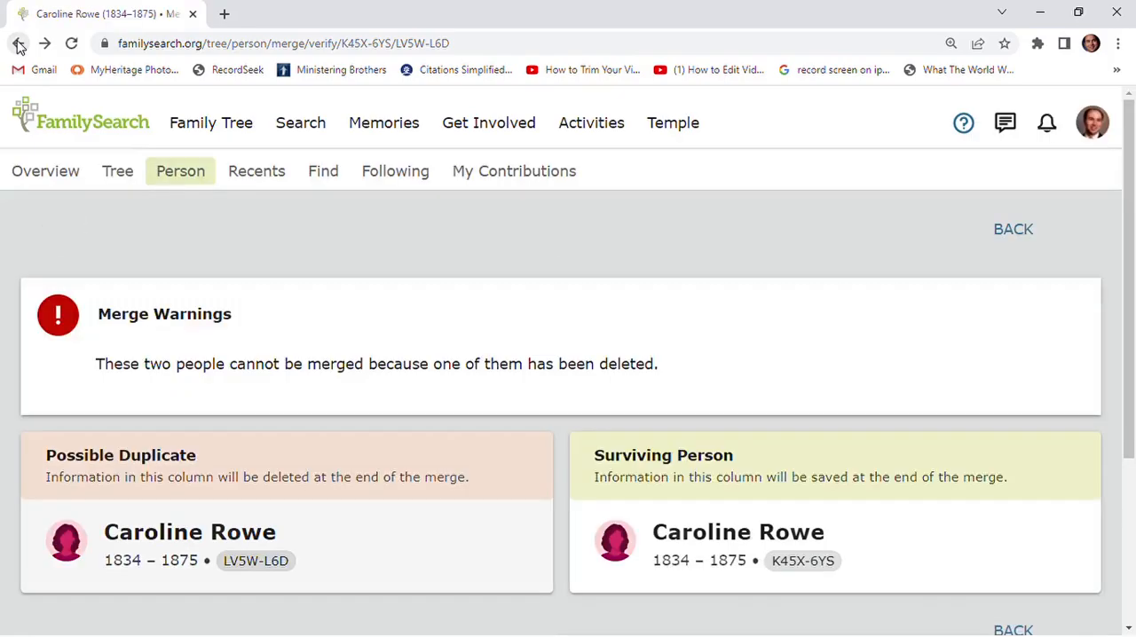
left_click(19, 46)
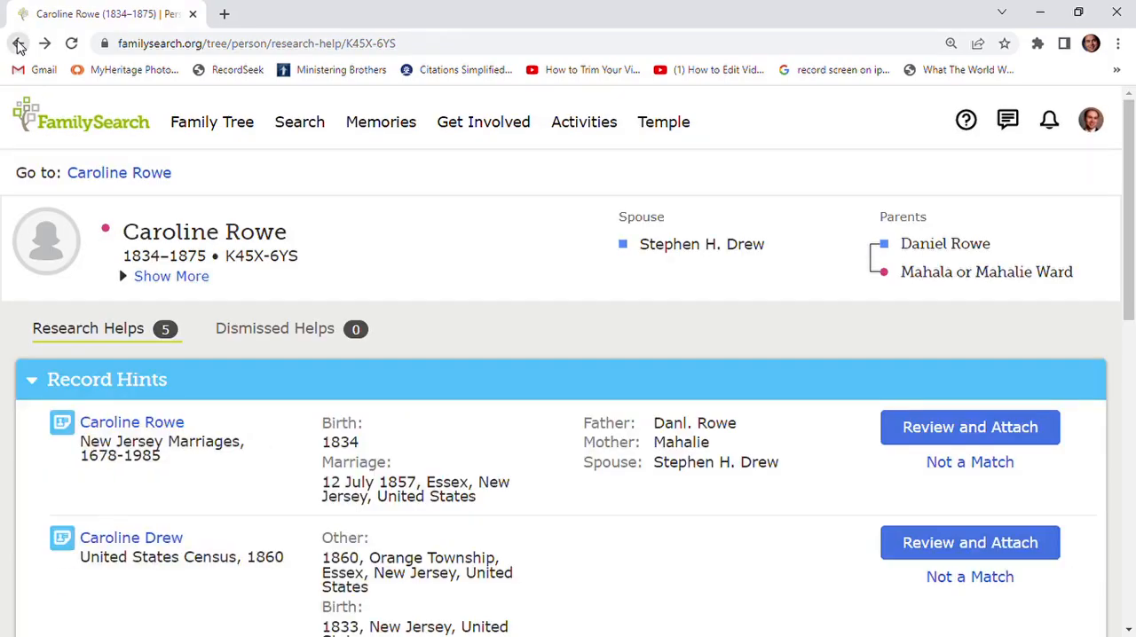
left_click(18, 46)
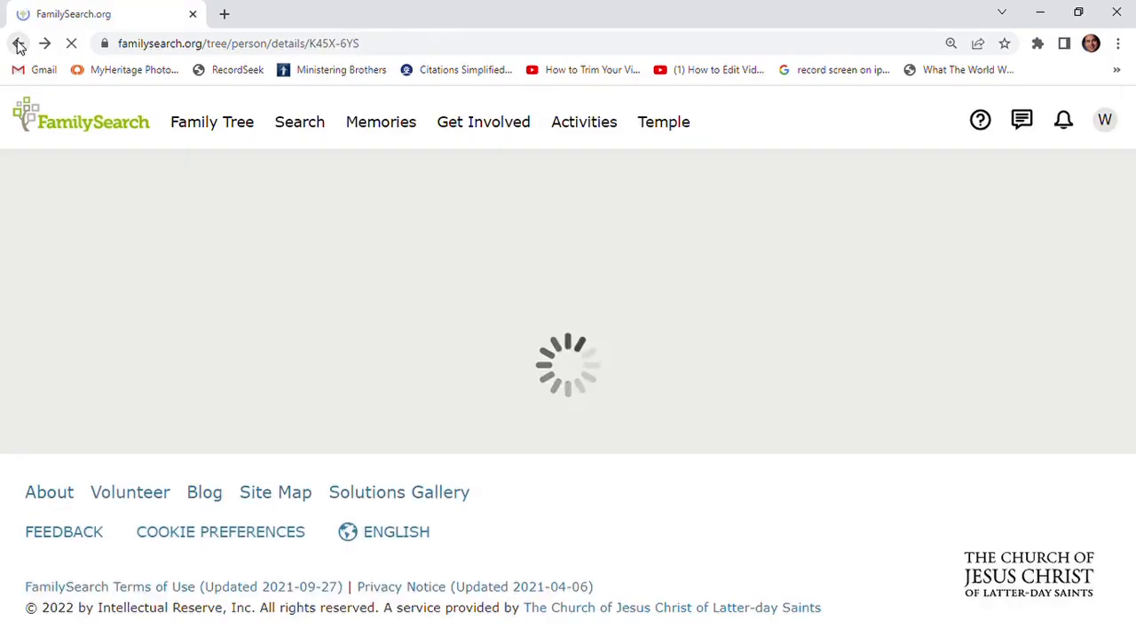
left_click(18, 47)
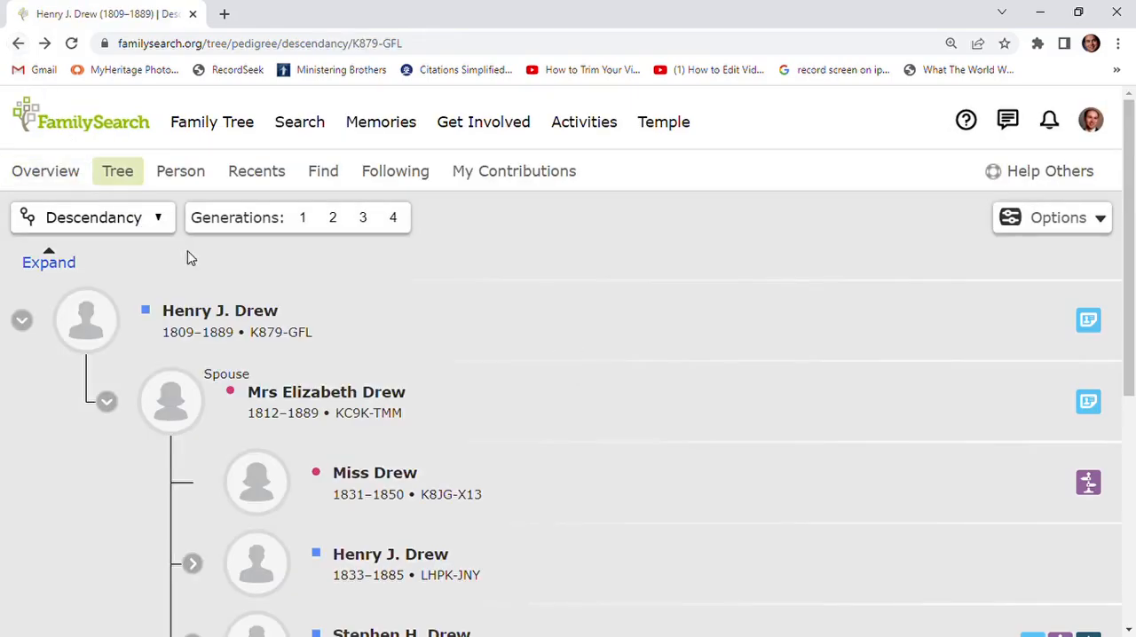
left_click(398, 219)
- Check which temple ordinances can be reserved for the merged spouse (1834–1875), and cancel the request
scroll(717, 379, "down", 1)
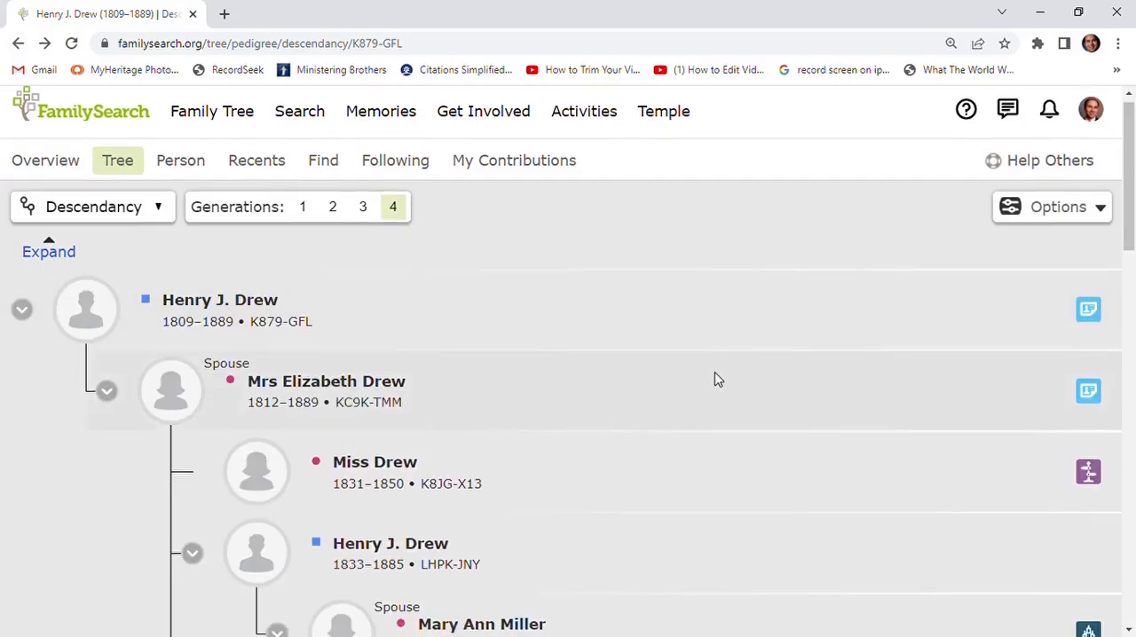
scroll(717, 379, "down", 3)
scroll(715, 380, "down", 4)
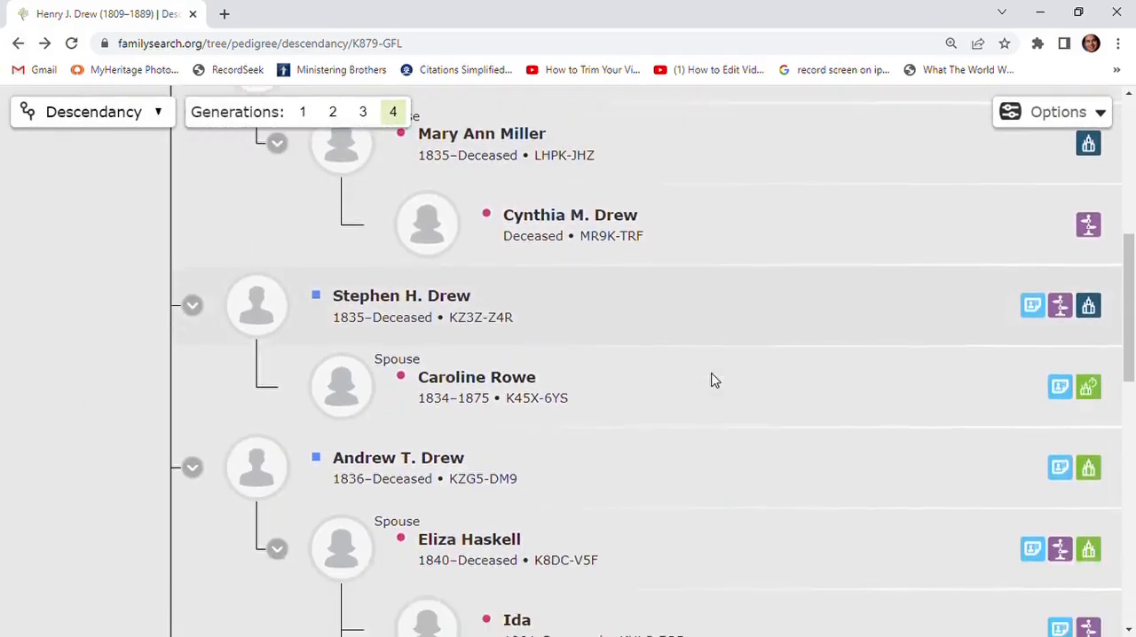
scroll(541, 325, "up", 1)
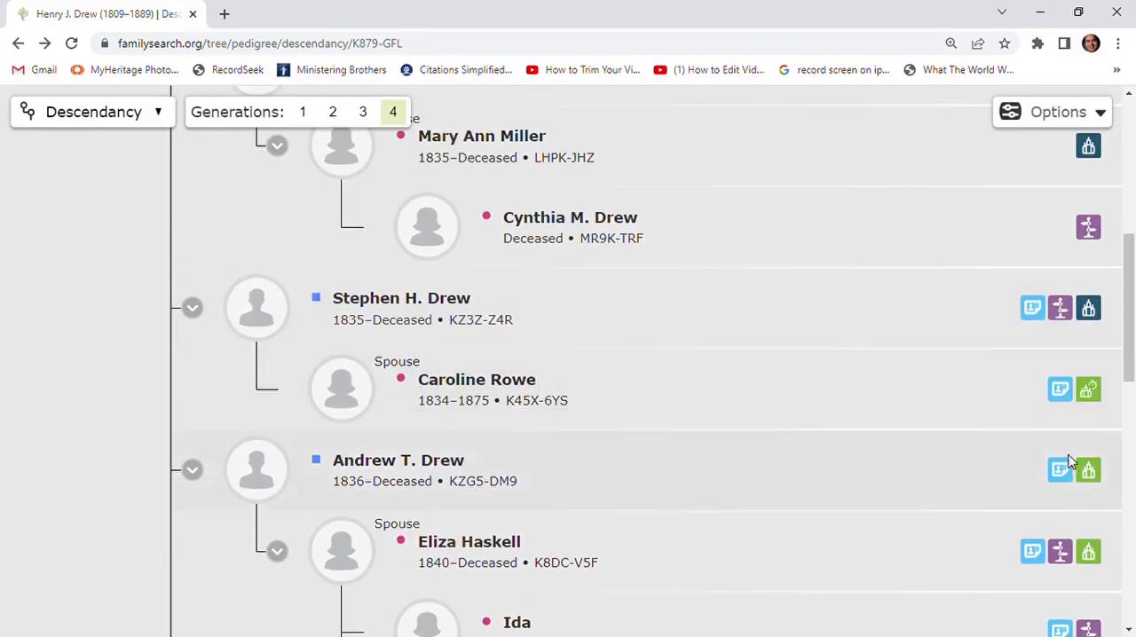
left_click(1091, 391)
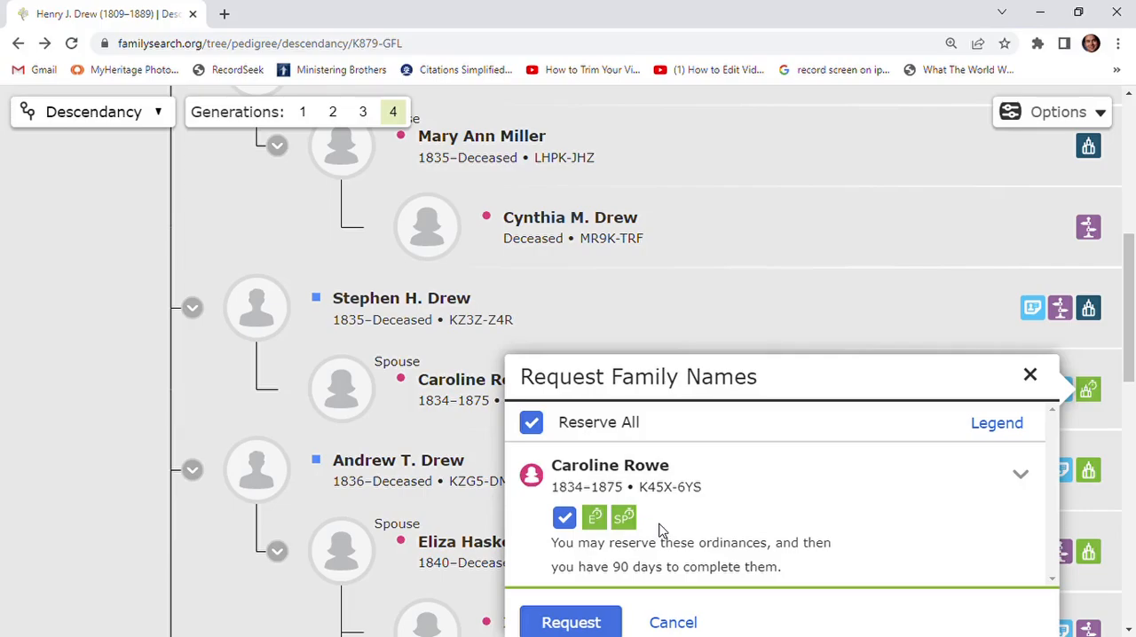
scroll(687, 518, "down", 2)
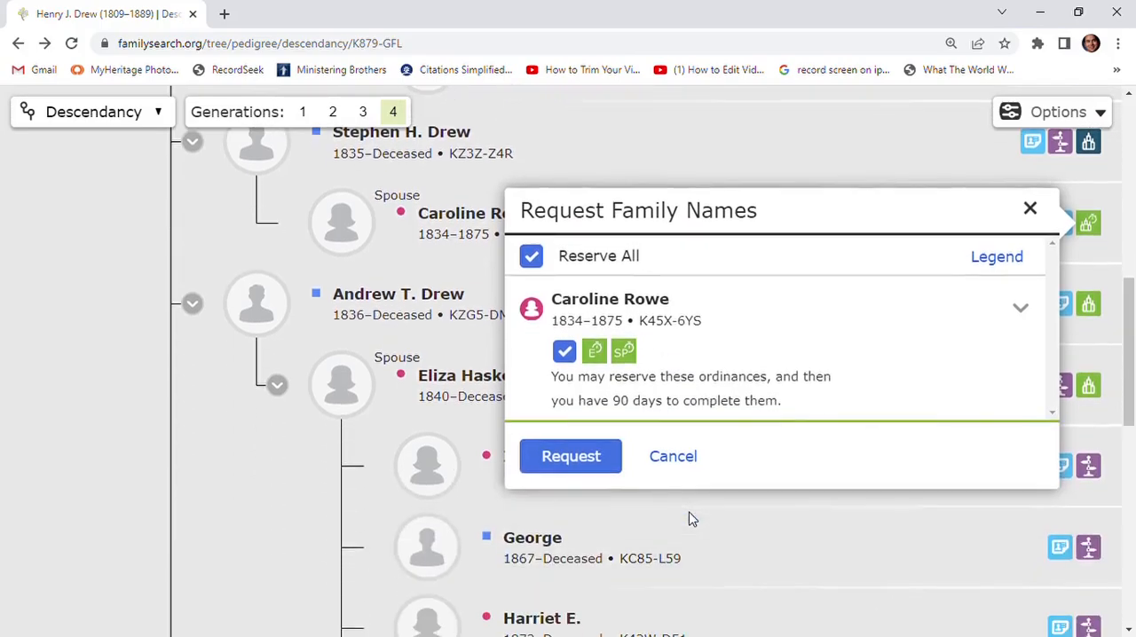
scroll(686, 517, "up", 1)
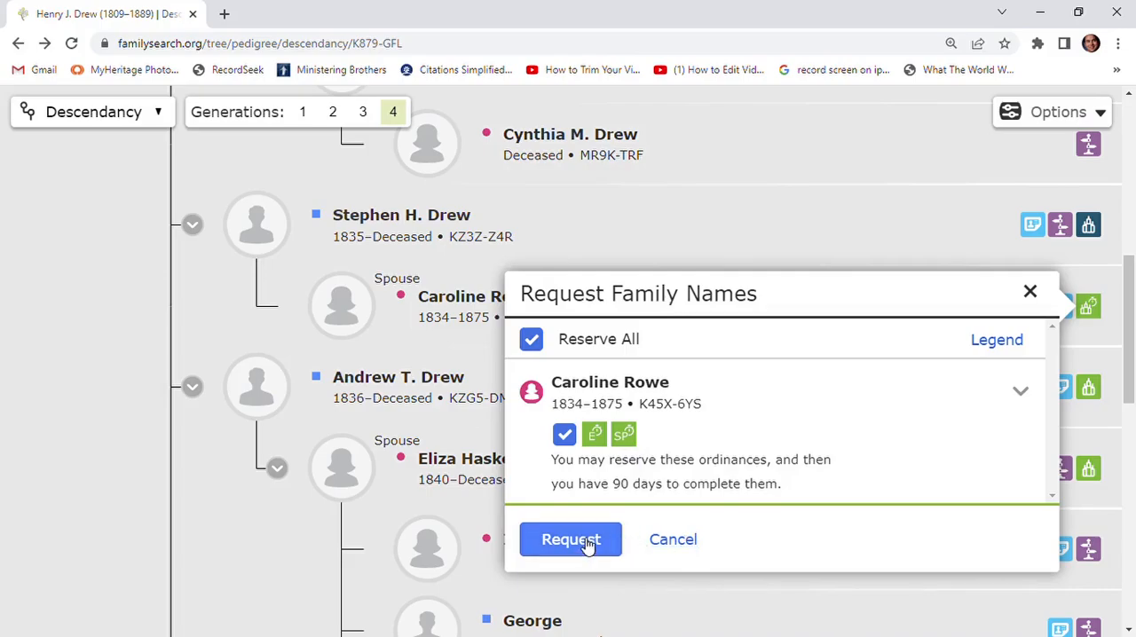
left_click(682, 543)
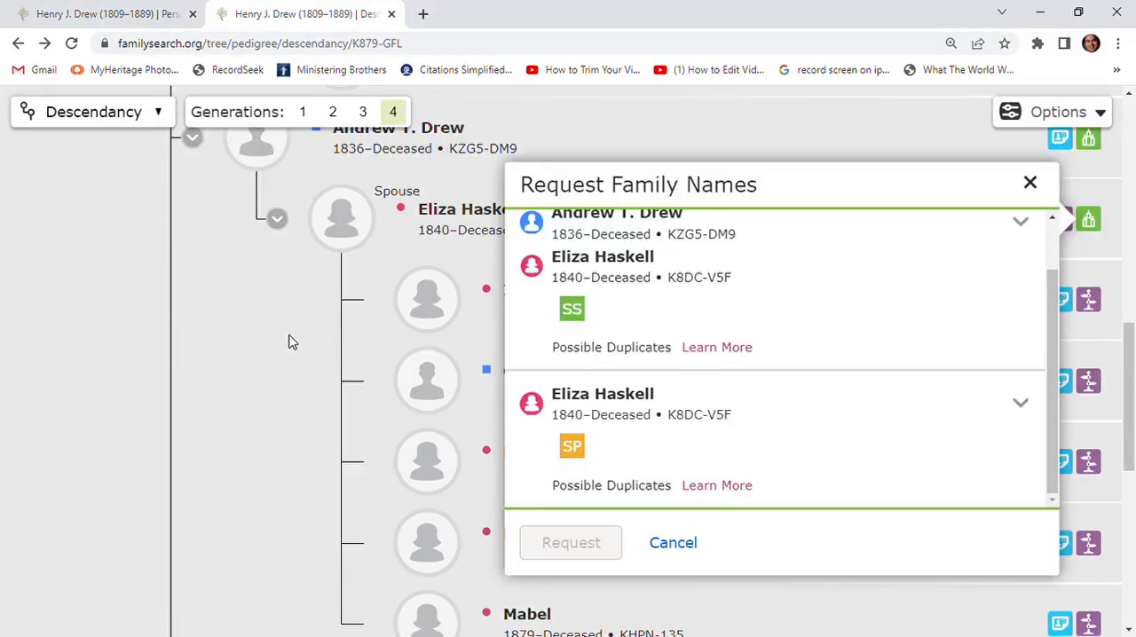
key("Escape")
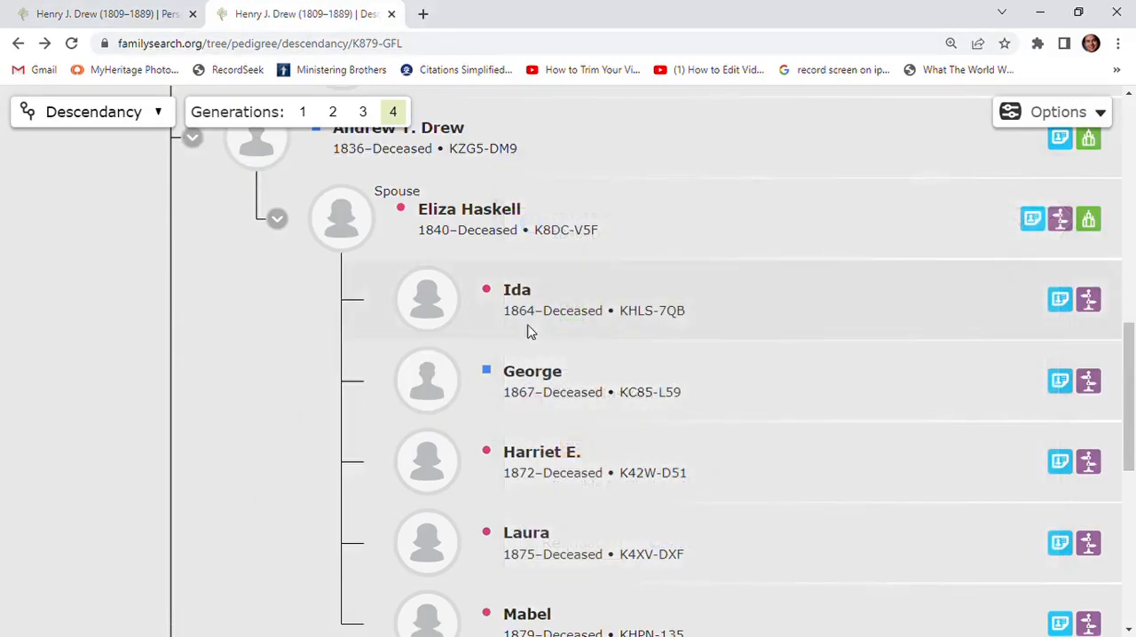
- Request all available ordinances for the father's child born in 1840 and accept the church policy
scroll(974, 382, "down", 3)
scroll(973, 381, "down", 1)
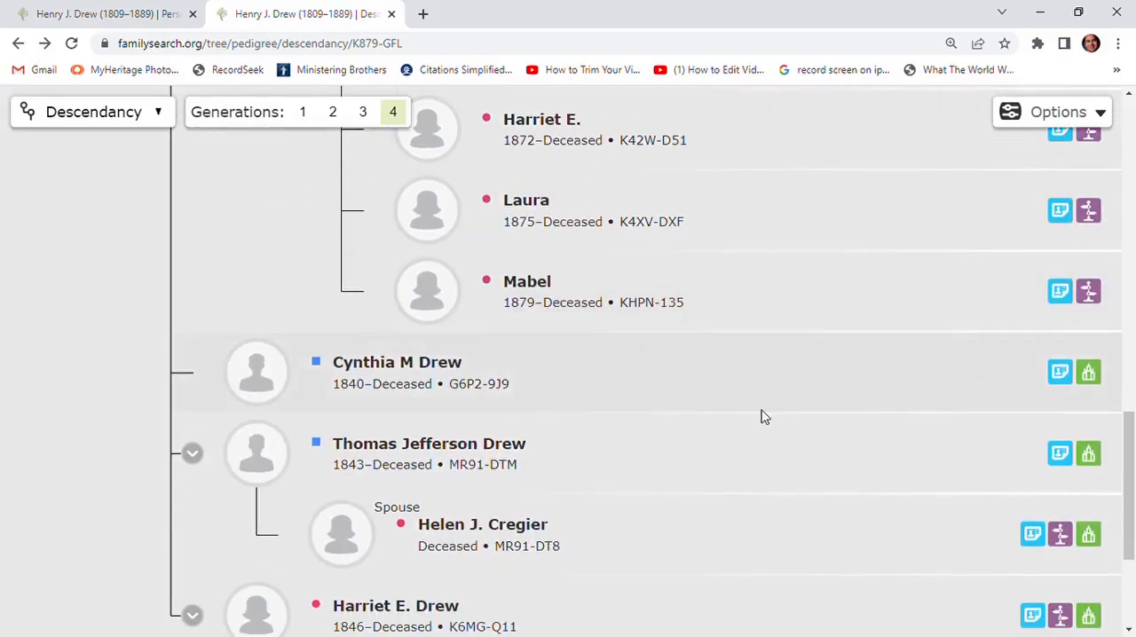
left_click(1089, 374)
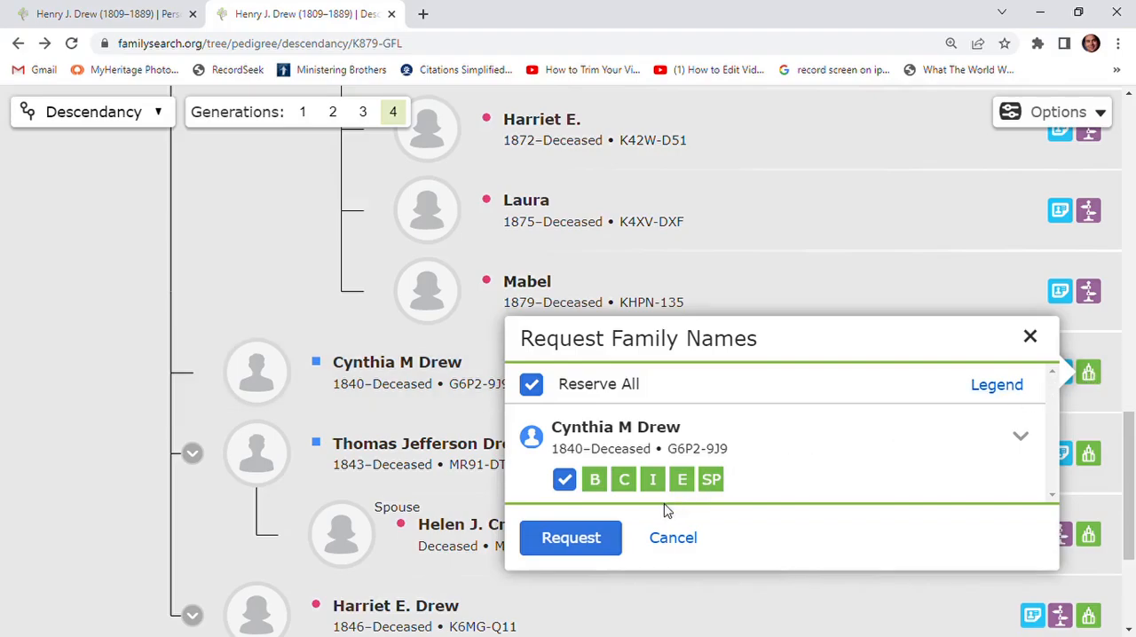
left_click(577, 542)
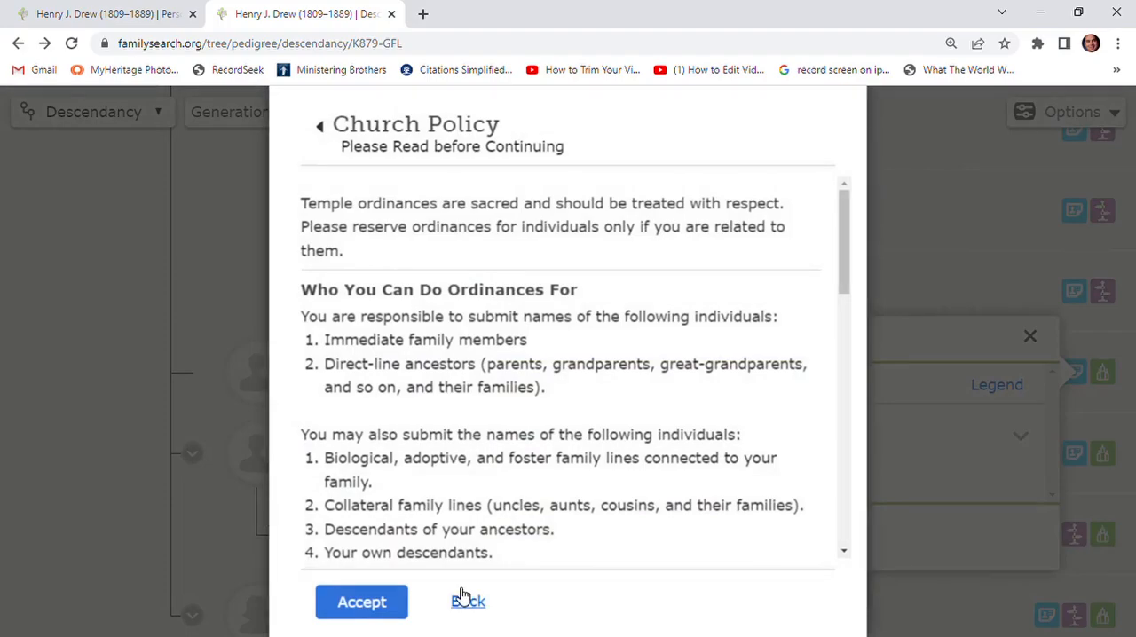
left_click(365, 603)
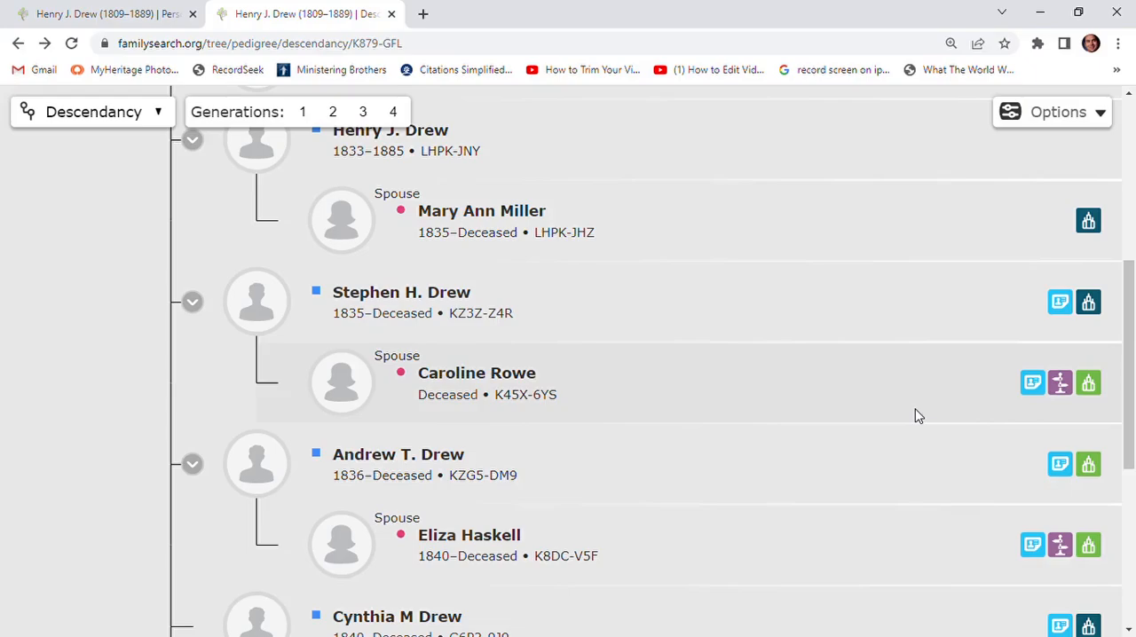
- Go to the FamilySearch home page and open the account owner's family tree as a fan chart
scroll(919, 417, "up", 5)
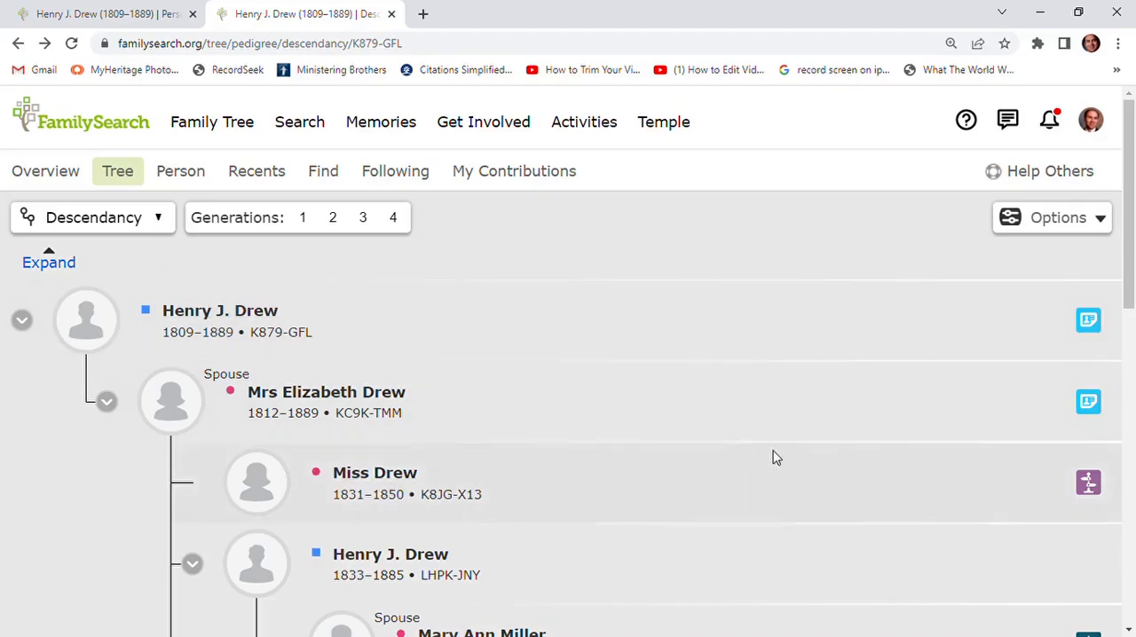
scroll(923, 414, "down", 4)
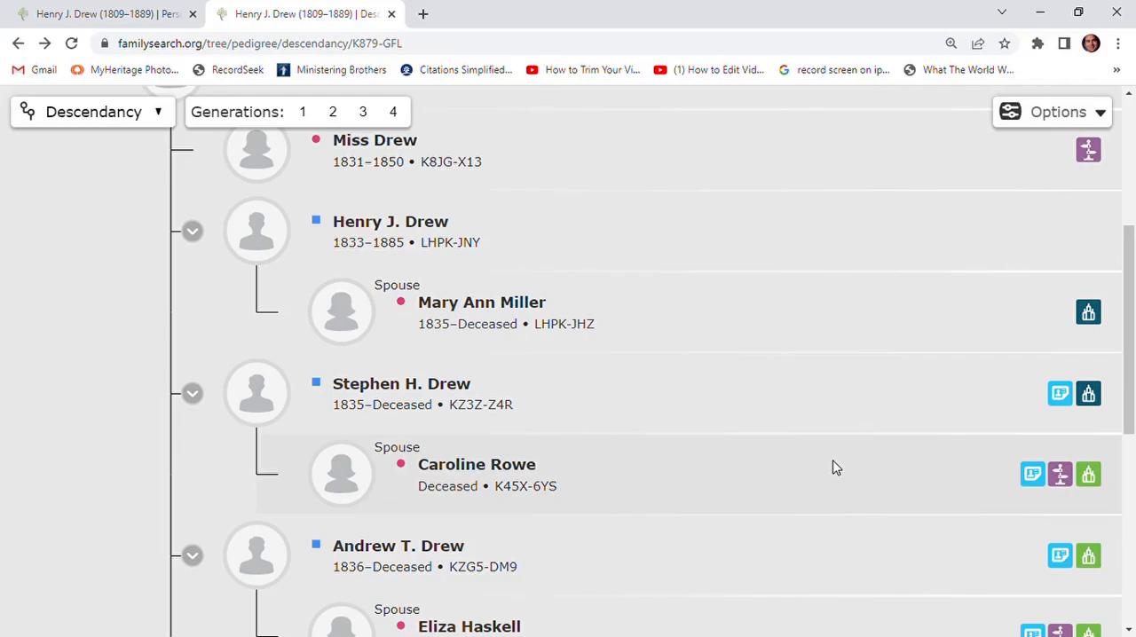
scroll(834, 468, "up", 4)
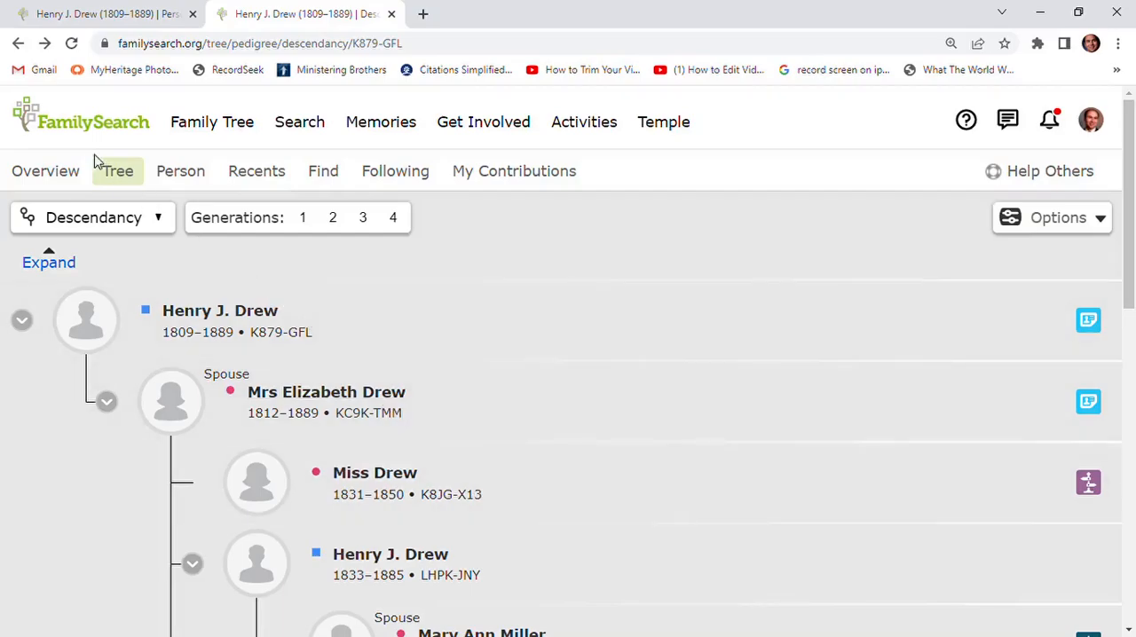
left_click(89, 126)
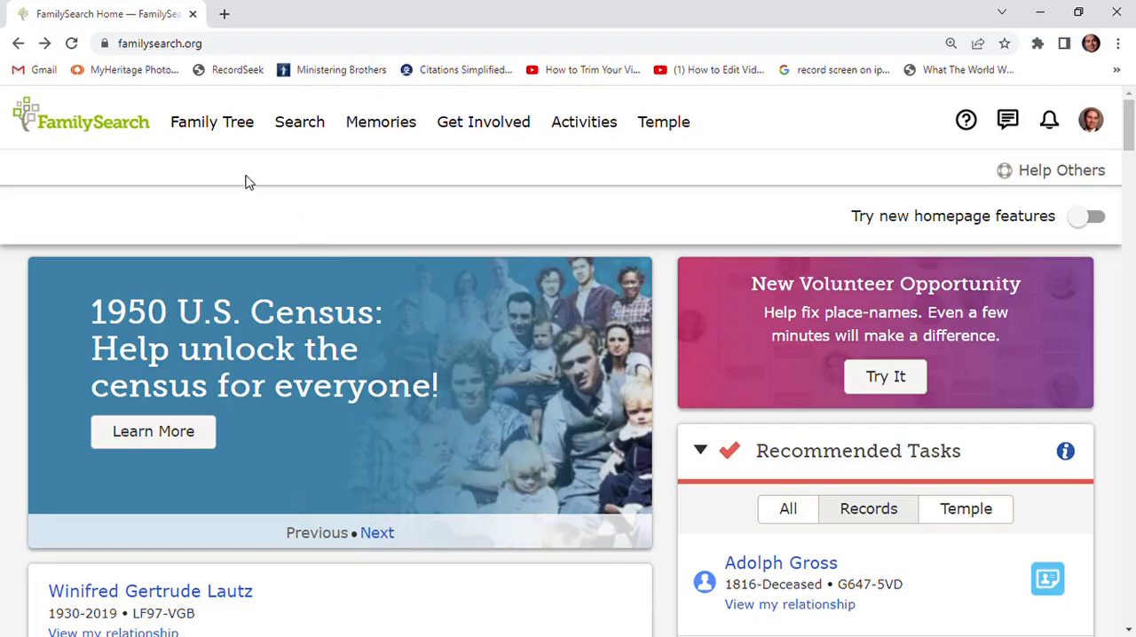
left_click(213, 126)
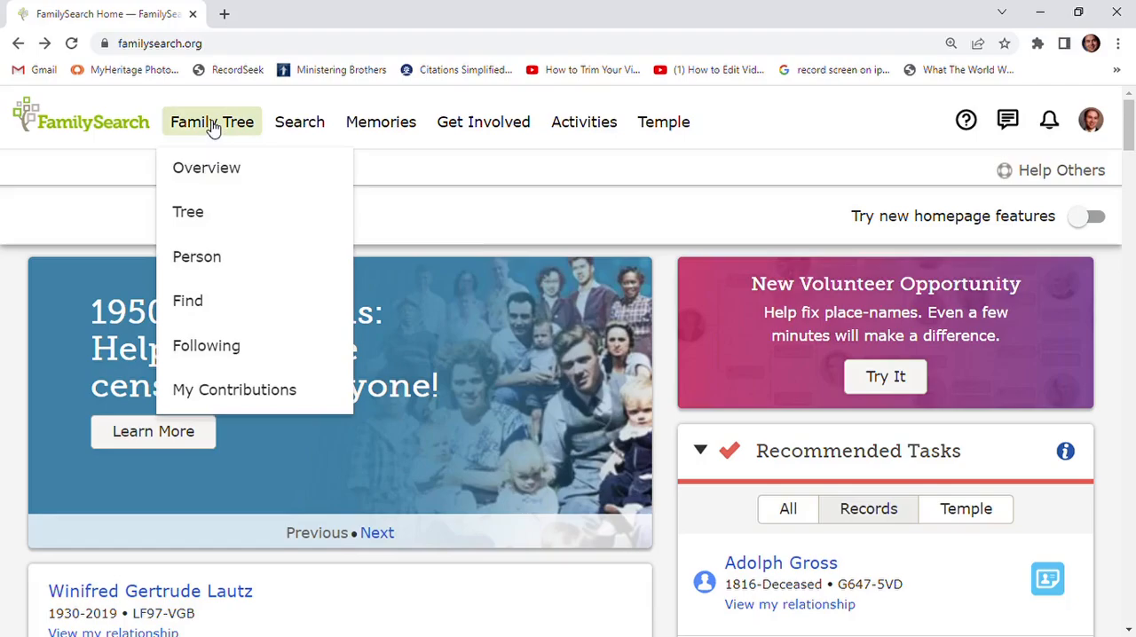
left_click(191, 217)
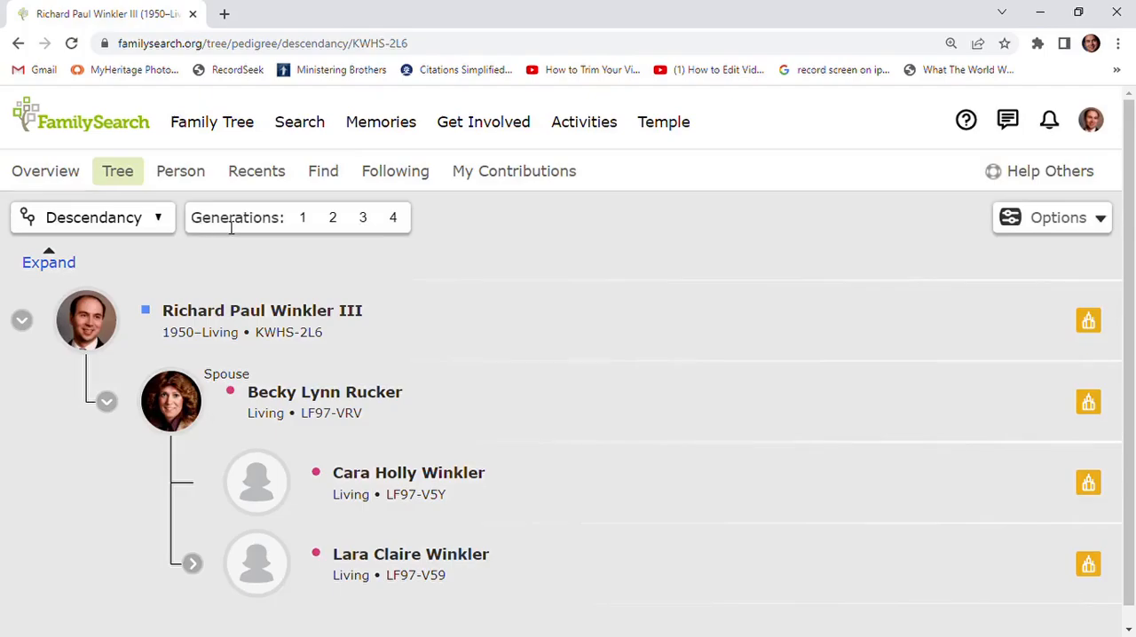
left_click(130, 223)
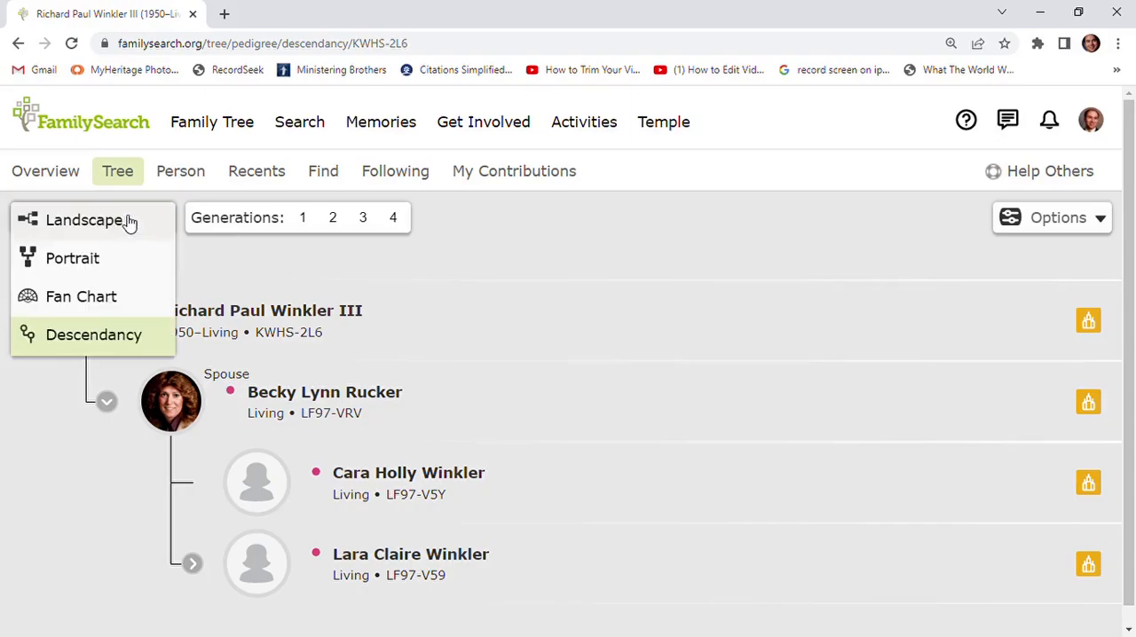
left_click(110, 305)
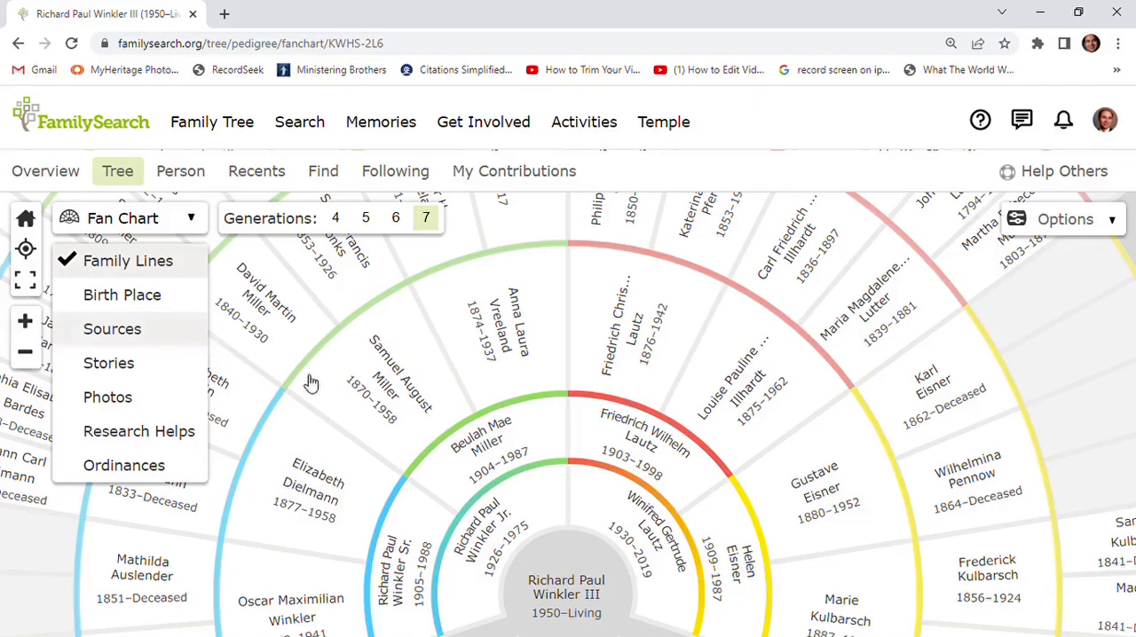
- Find the outermost-generation female ancestor born in 1763 in Germany on the fan chart and make her the tree's focus person
left_click_drag(312, 349, 693, 546)
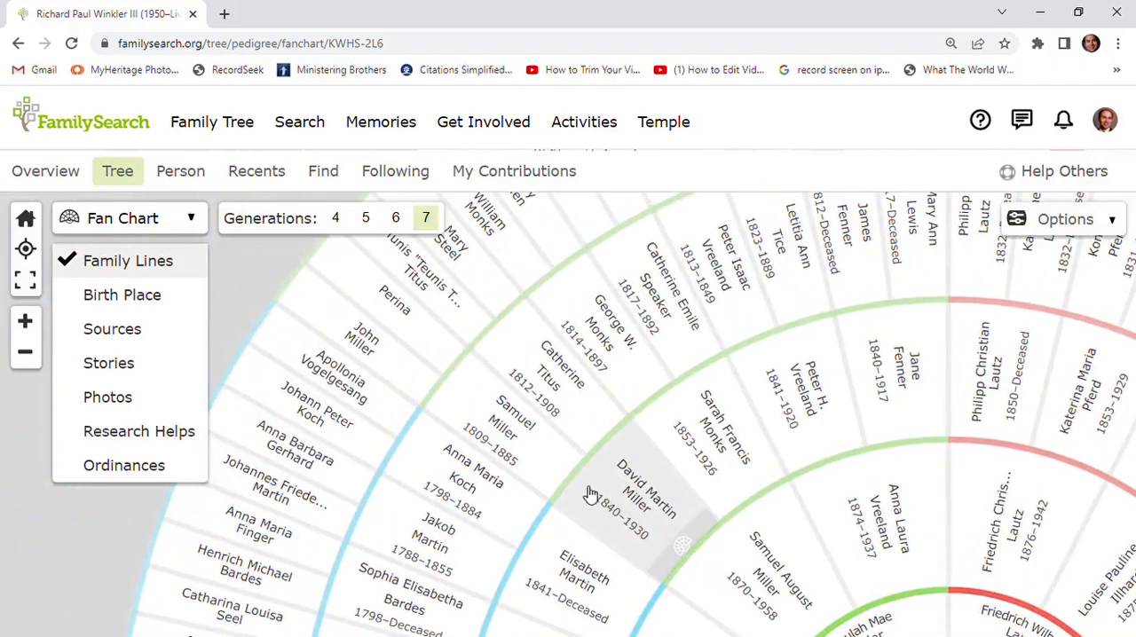
left_click_drag(236, 609, 331, 533)
left_click_drag(519, 475, 568, 395)
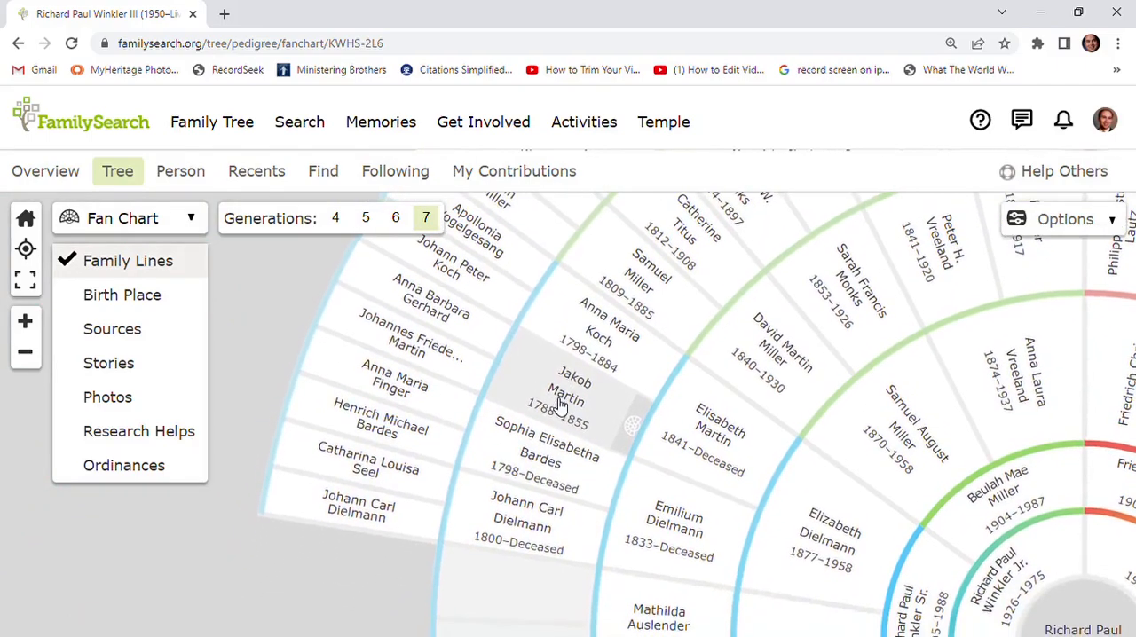
left_click(363, 467)
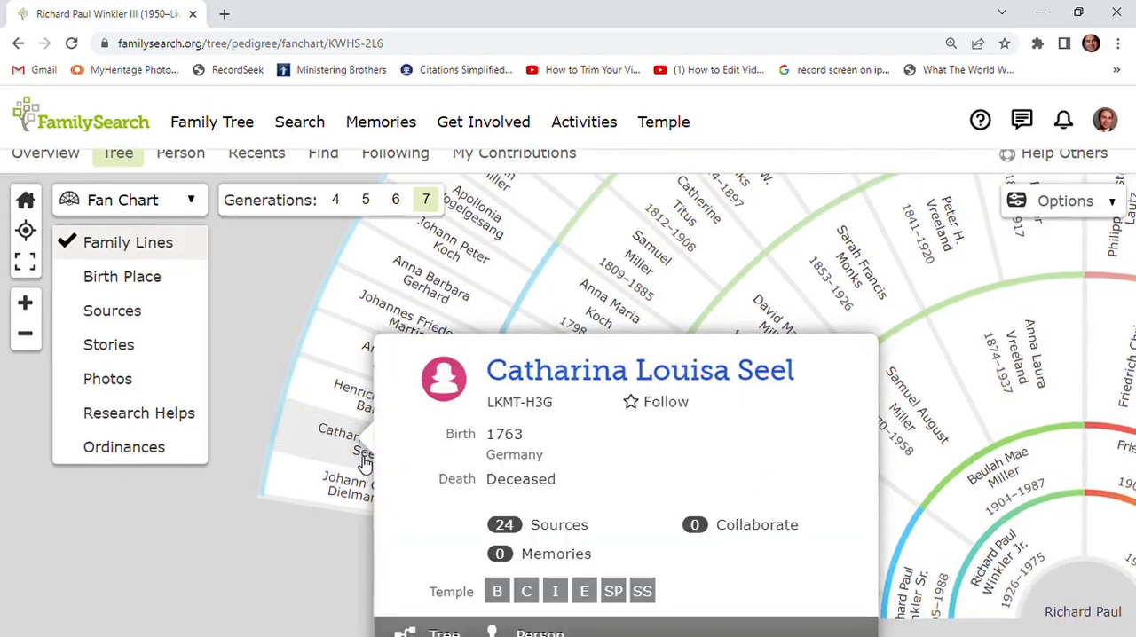
scroll(364, 461, "down", 2)
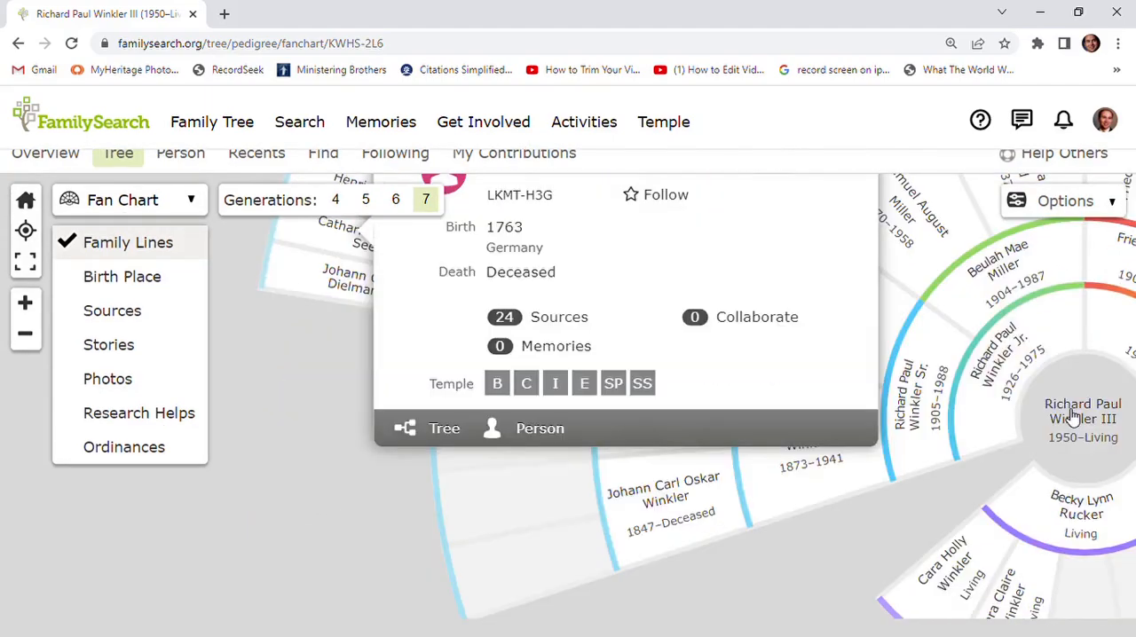
left_click(446, 430)
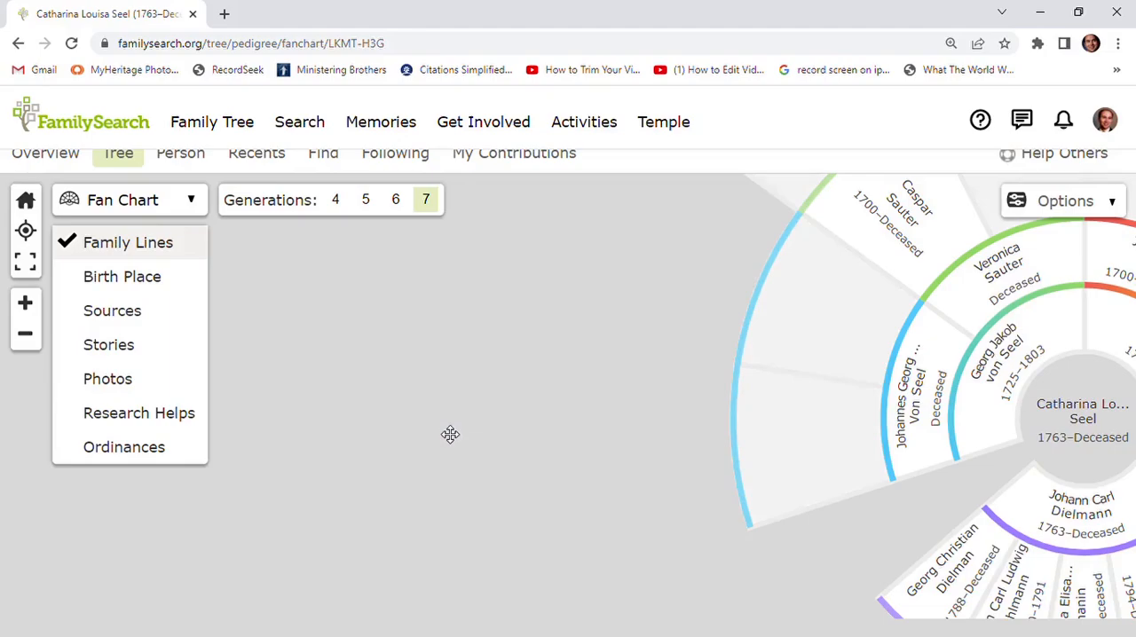
- Switch the ancestor's tree to the descendancy view and show four generations
left_click(157, 203)
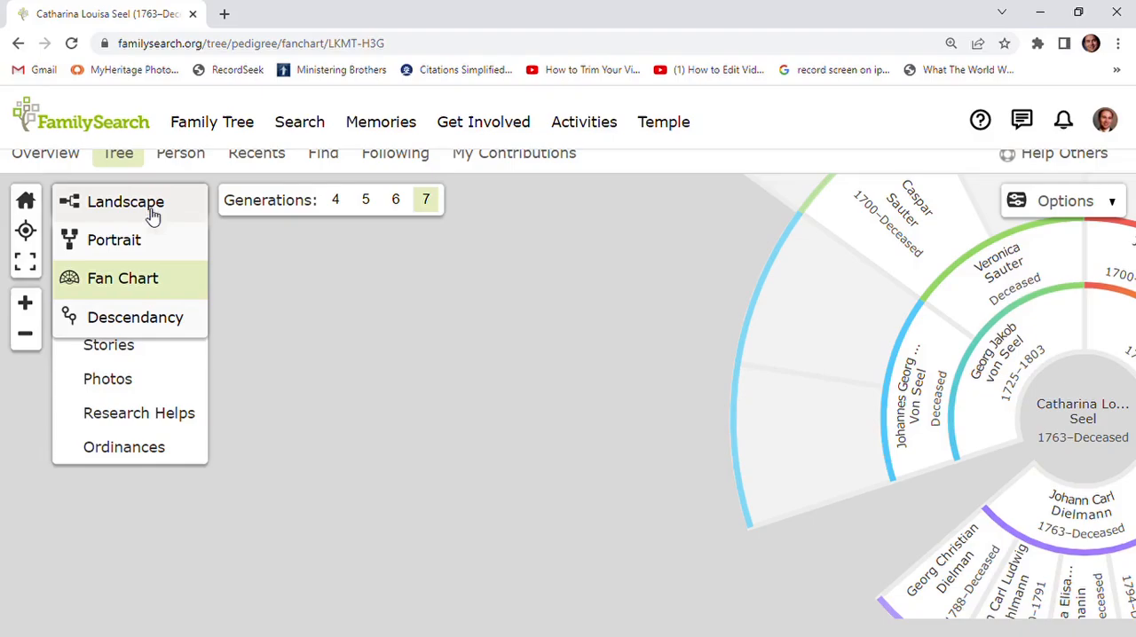
left_click(119, 320)
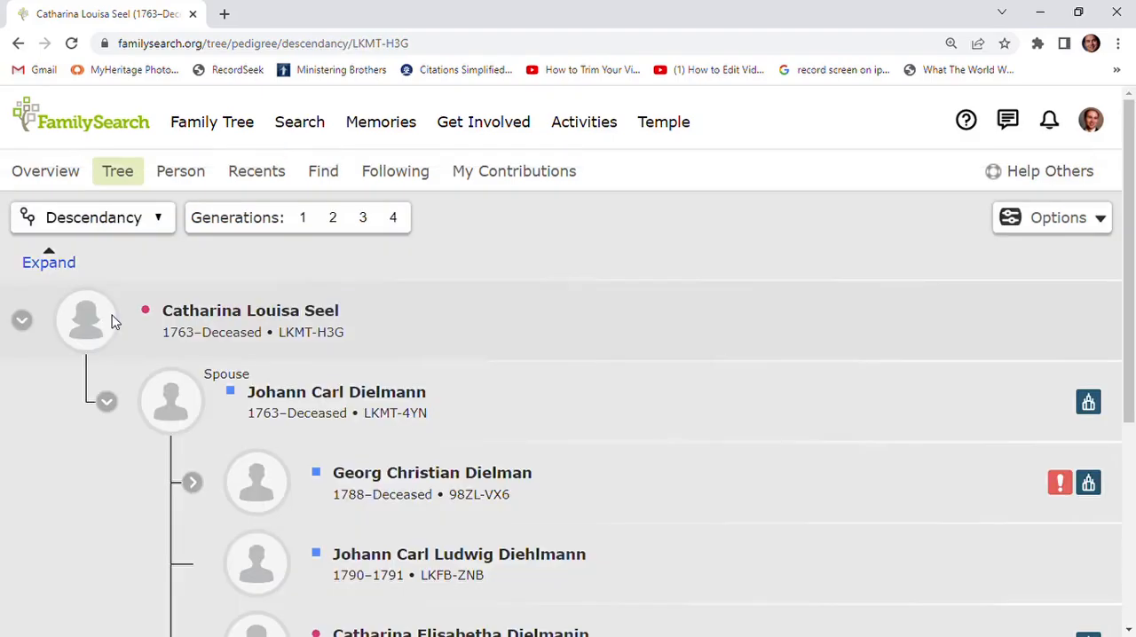
left_click(397, 220)
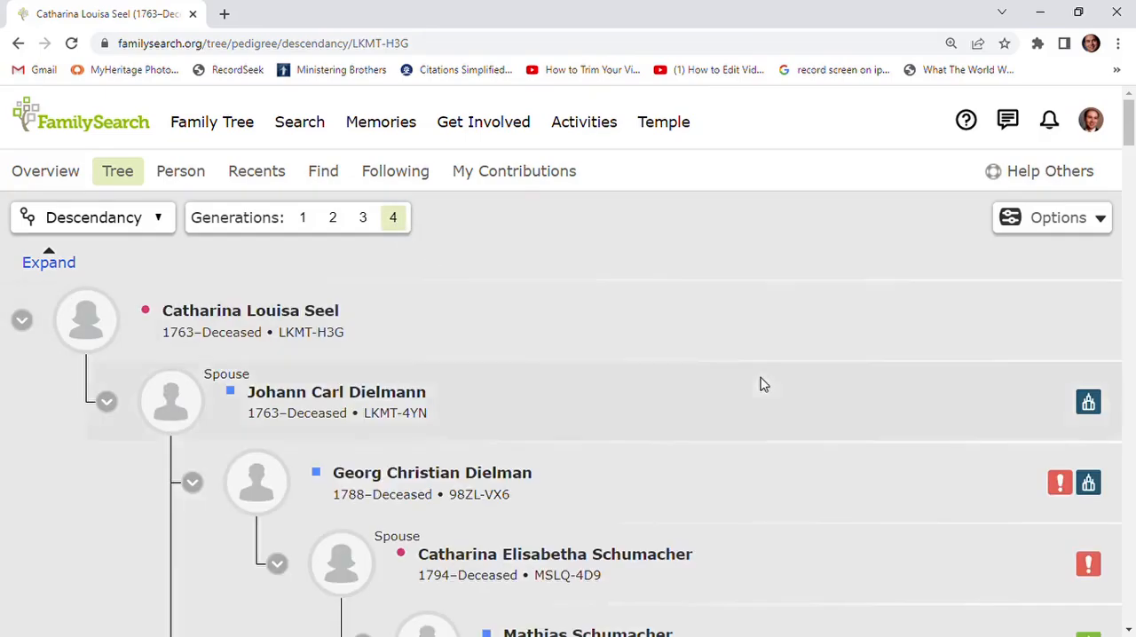
- Look through the descendants for research opportunities and open the record hints of the granddaughter listed before the grandson born in 1824
scroll(882, 340, "down", 3)
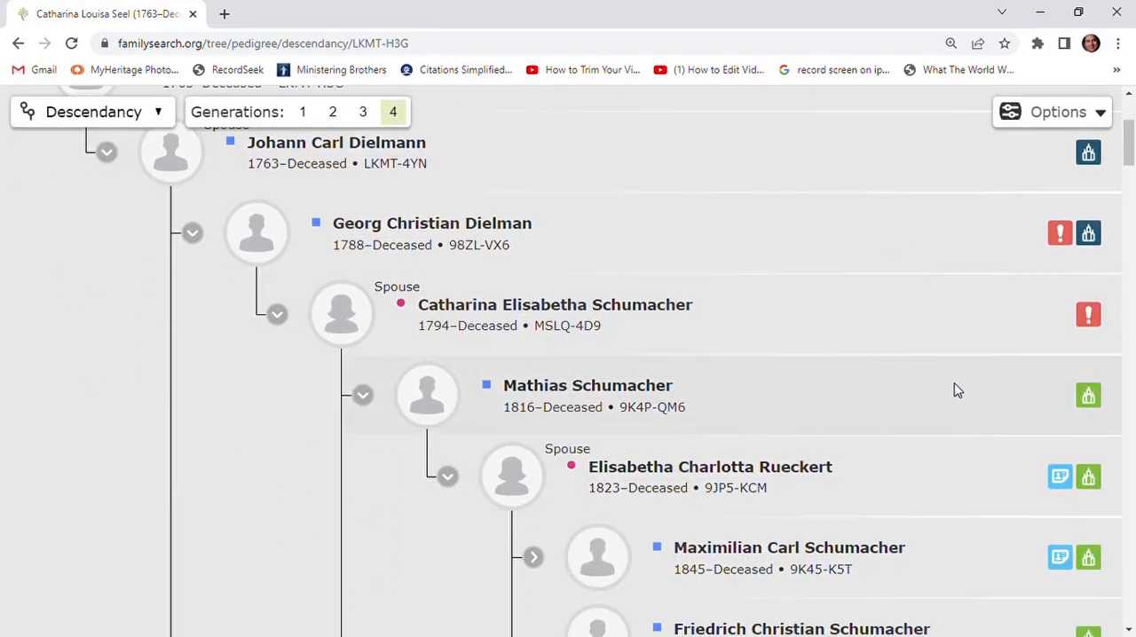
scroll(957, 391, "down", 2)
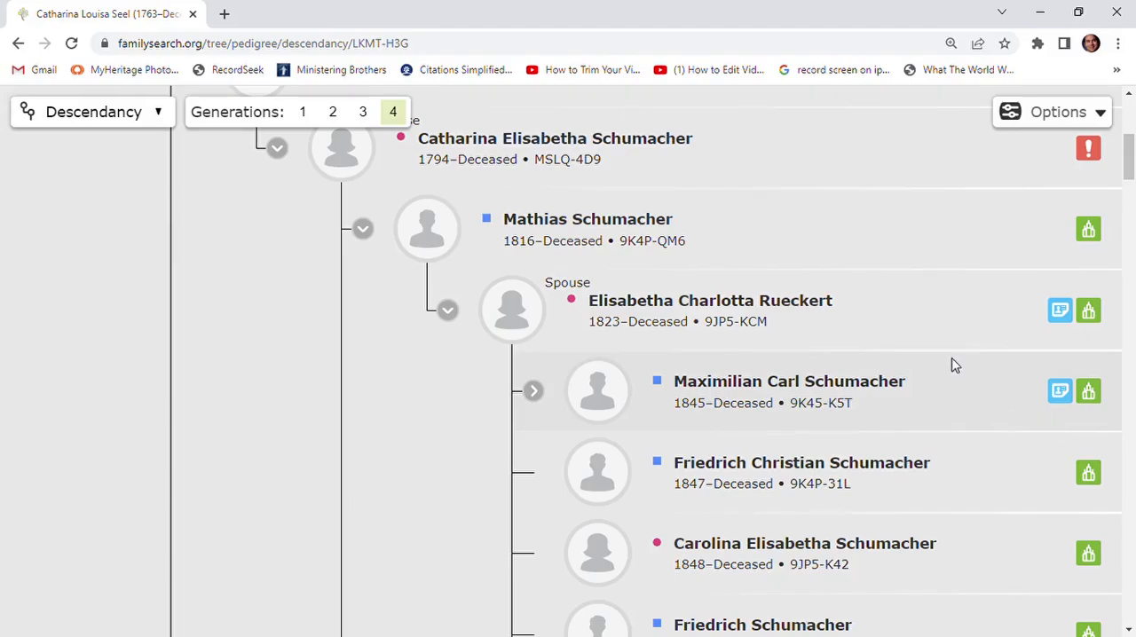
scroll(1060, 284, "down", 10)
left_click(1061, 282)
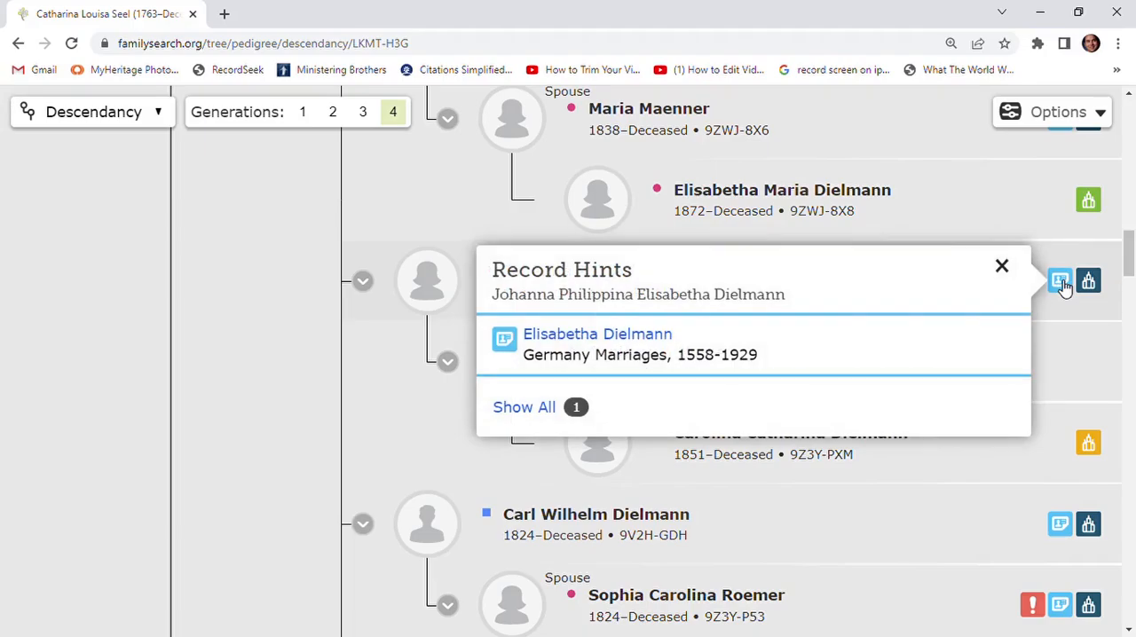
- Read the granddaughter's Germany Marriages, 1558-1929 record hint and open it for review and attachment in the Source Linker
left_click(510, 348)
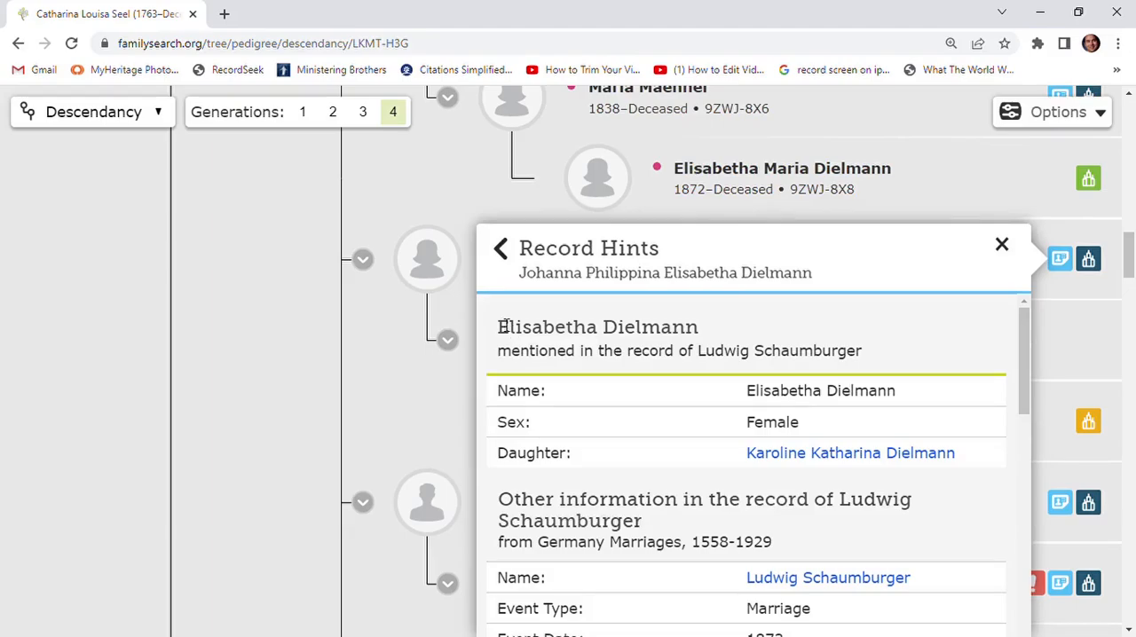
scroll(673, 413, "down", 2)
scroll(673, 413, "down", 7)
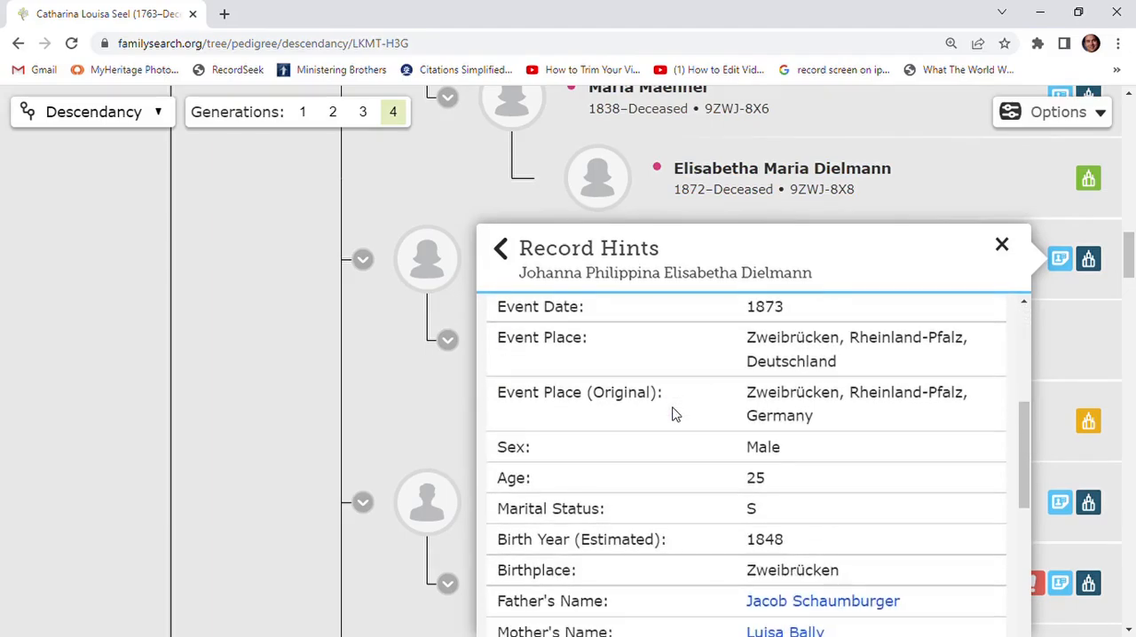
scroll(673, 415, "down", 1)
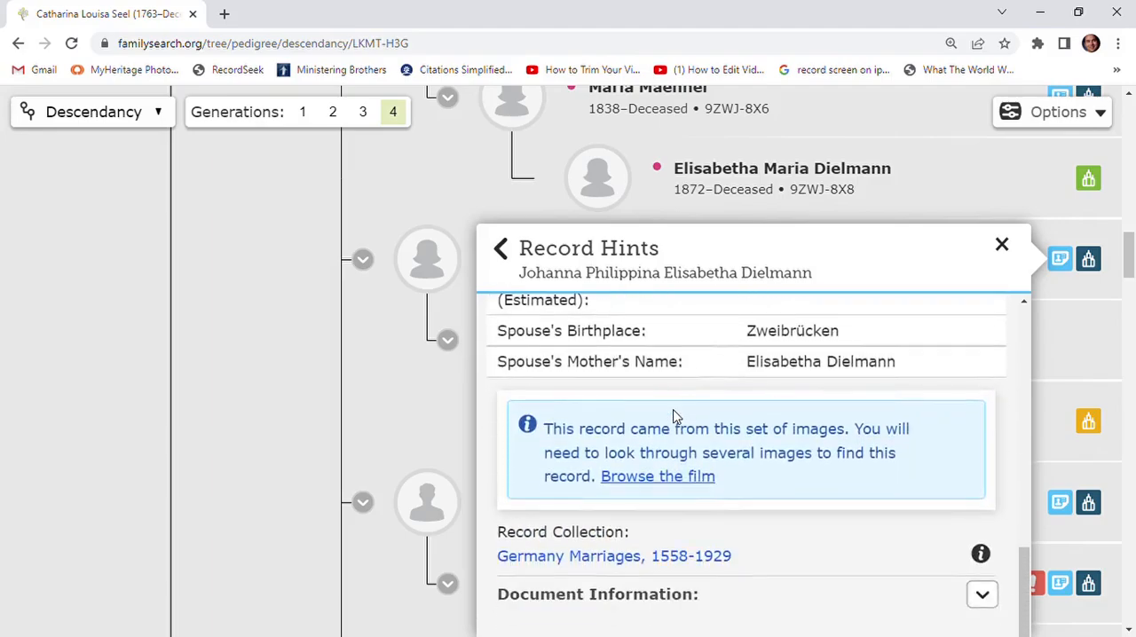
scroll(672, 415, "down", 3)
left_click(626, 454)
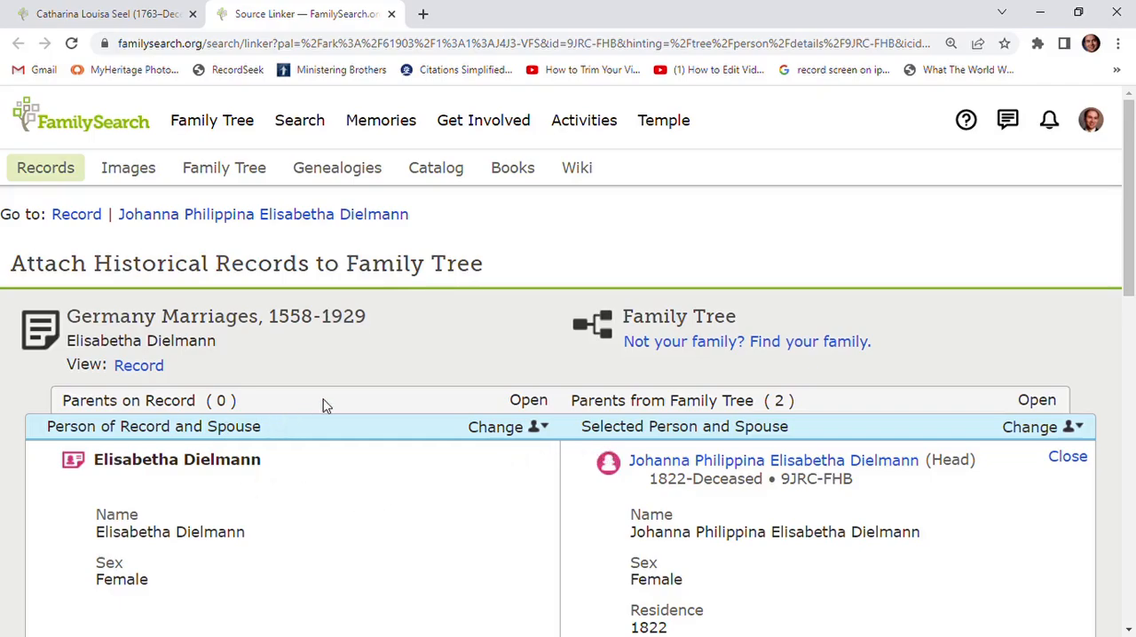
- Compare the mother, daughter and other people on the marriage record with the matching relatives in the family tree
scroll(323, 404, "down", 2)
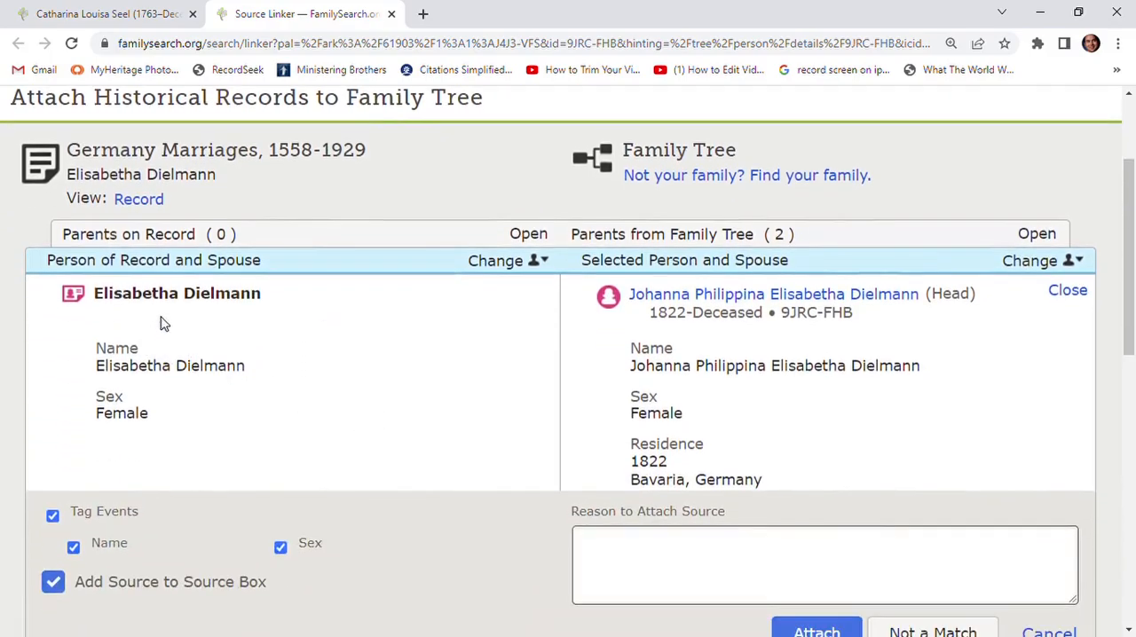
scroll(200, 320, "down", 3)
scroll(198, 322, "up", 2)
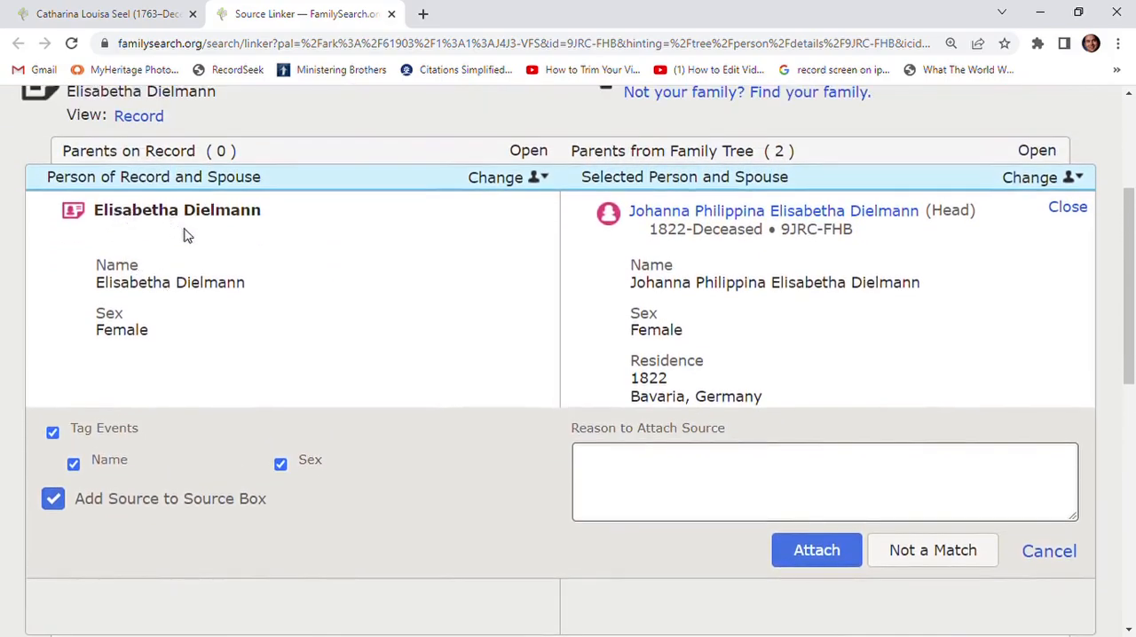
scroll(325, 286, "down", 4)
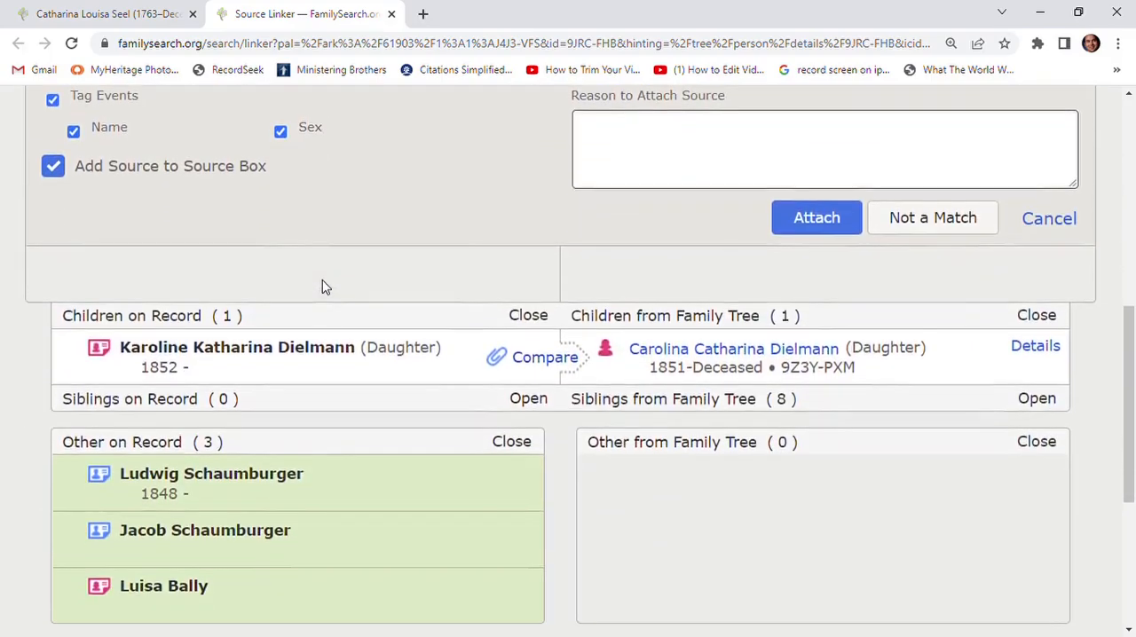
mouse_move(190, 348)
scroll(317, 370, "up", 3)
scroll(311, 366, "up", 1)
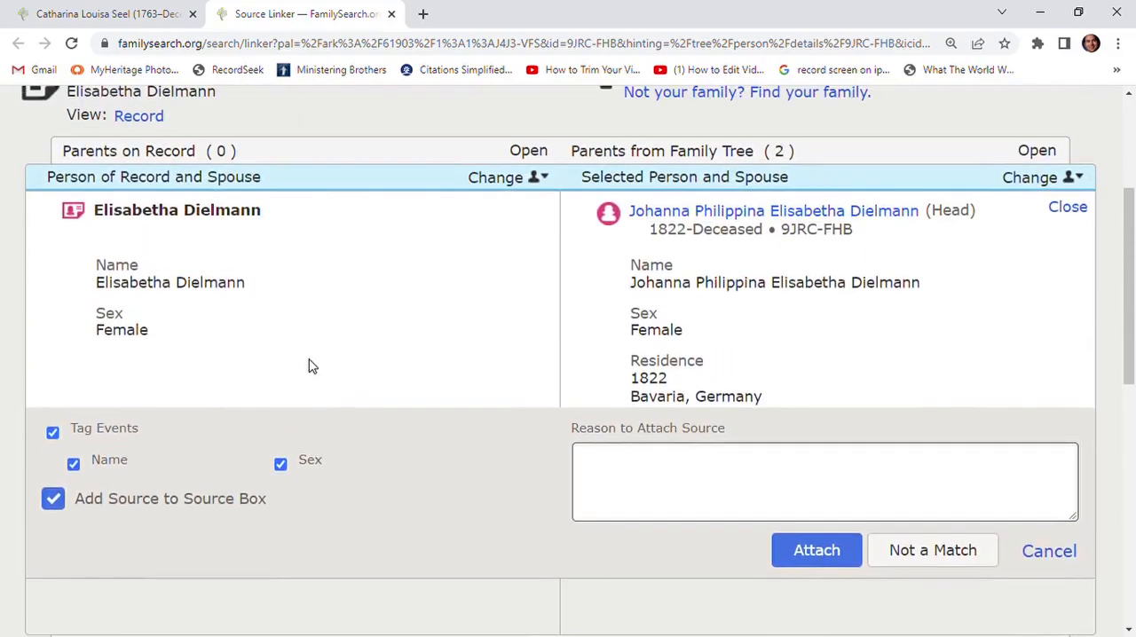
scroll(310, 366, "down", 4)
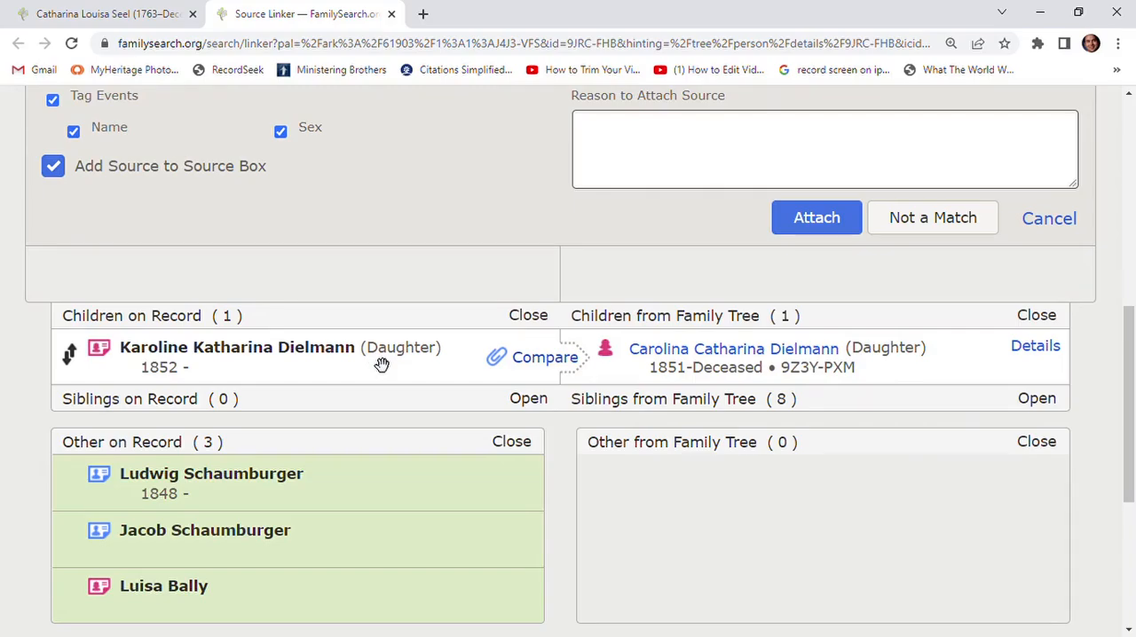
scroll(391, 350, "down", 1)
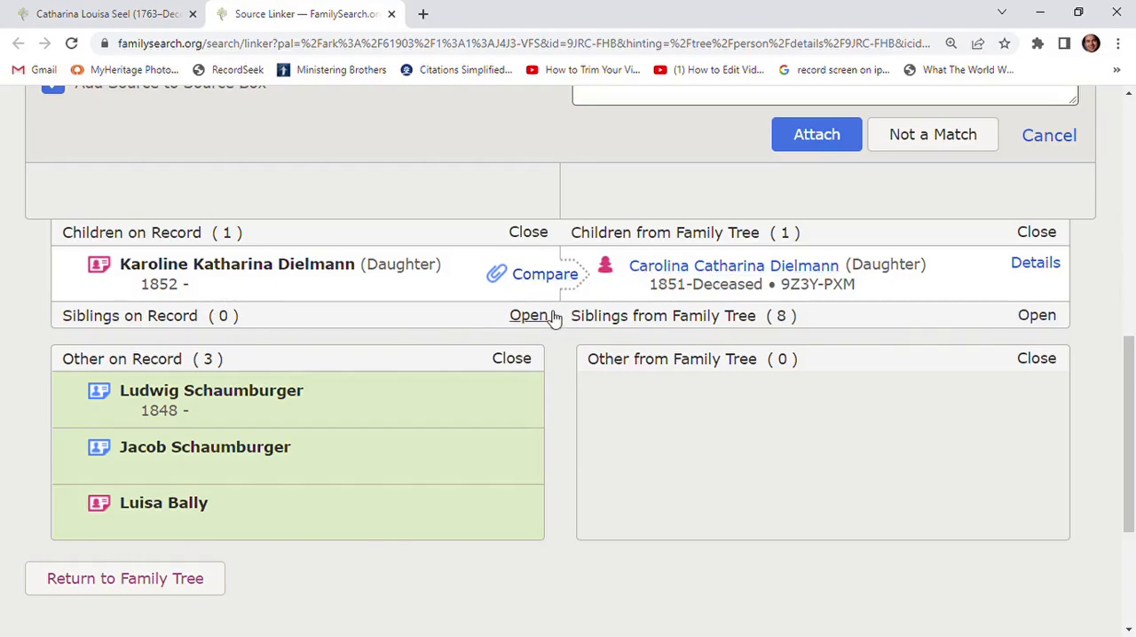
scroll(484, 424, "up", 6)
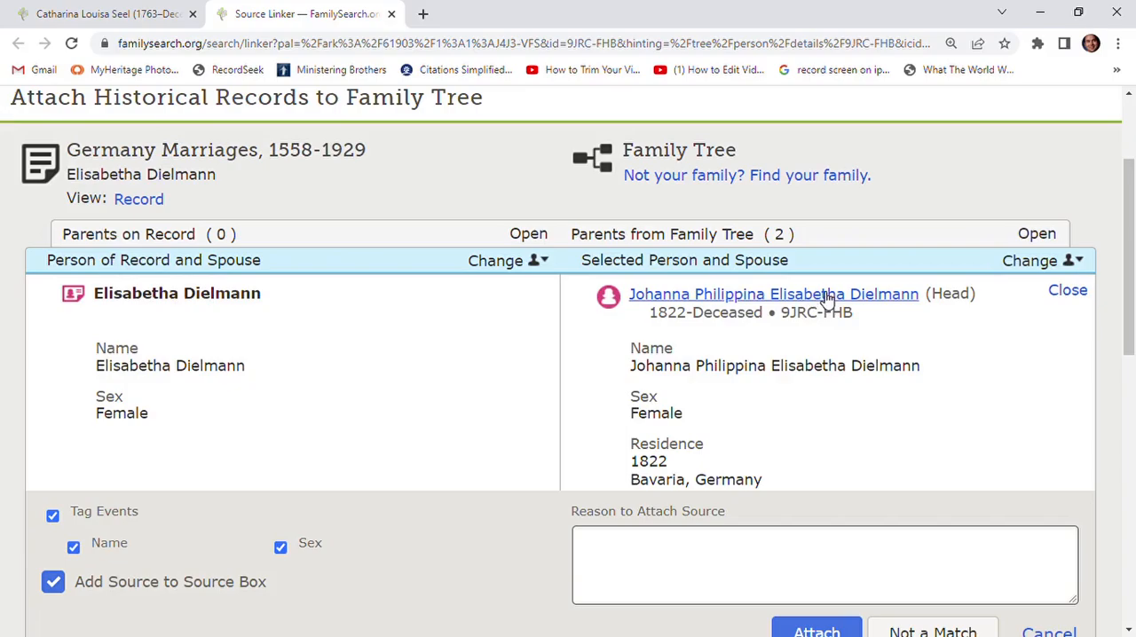
scroll(777, 328, "up", 1)
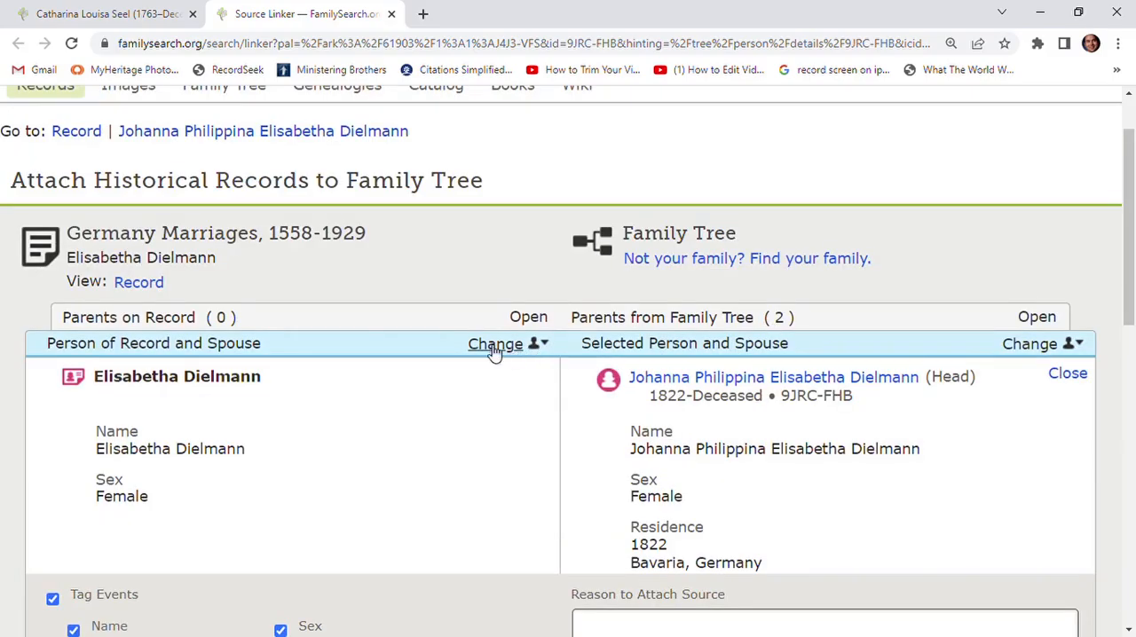
- View the full details of the Germany Marriages record and return to the record comparison
left_click(138, 284)
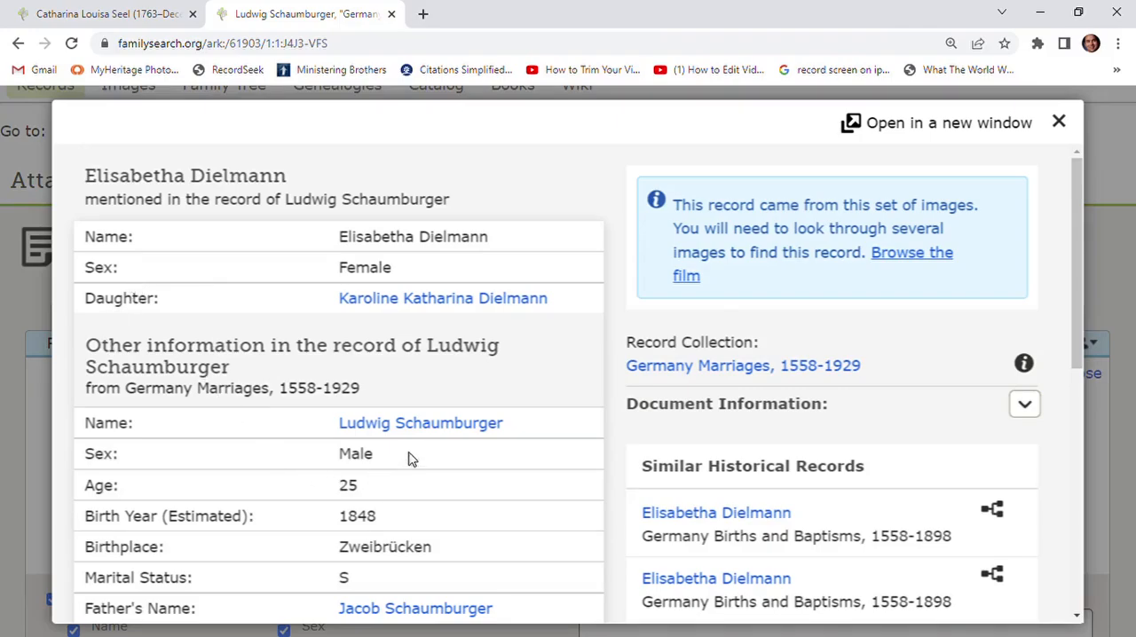
scroll(411, 460, "down", 2)
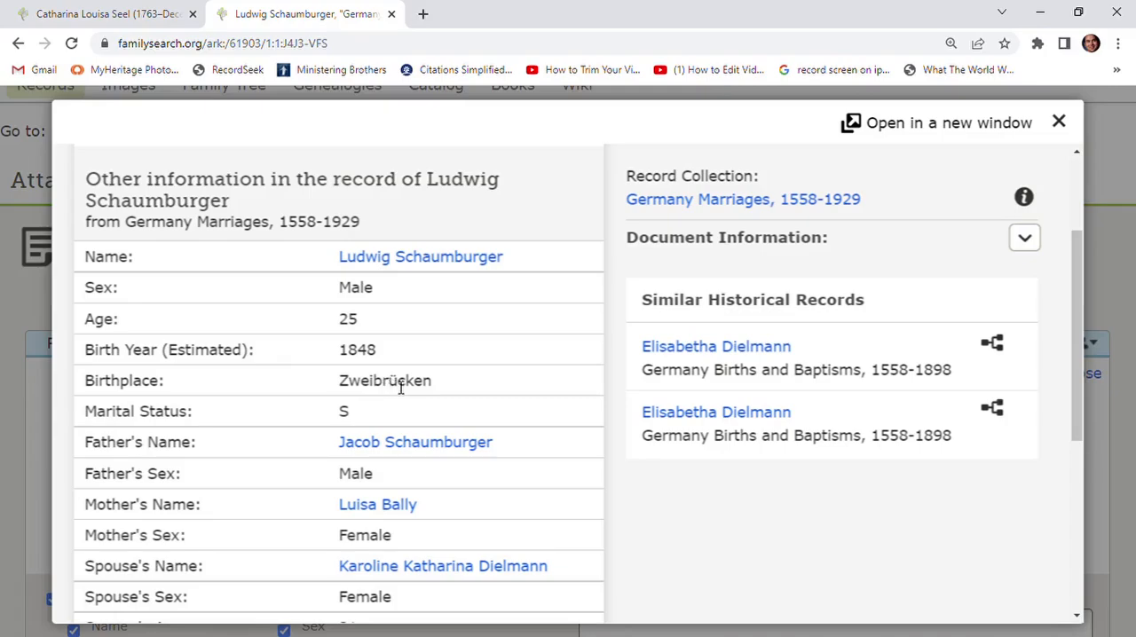
scroll(401, 387, "up", 2)
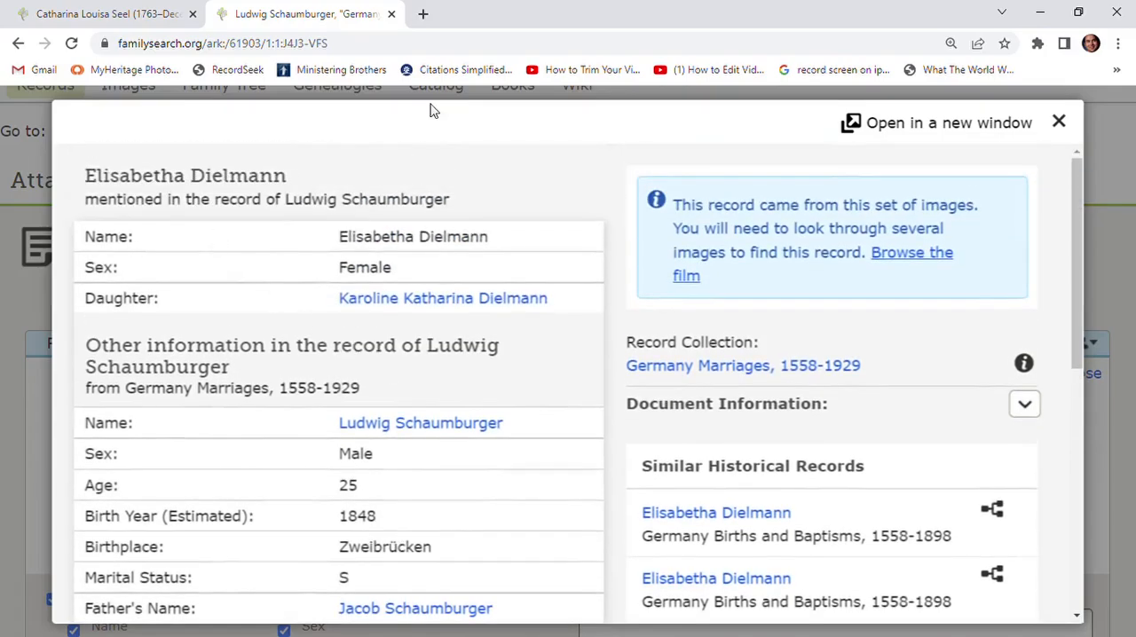
left_click(1059, 121)
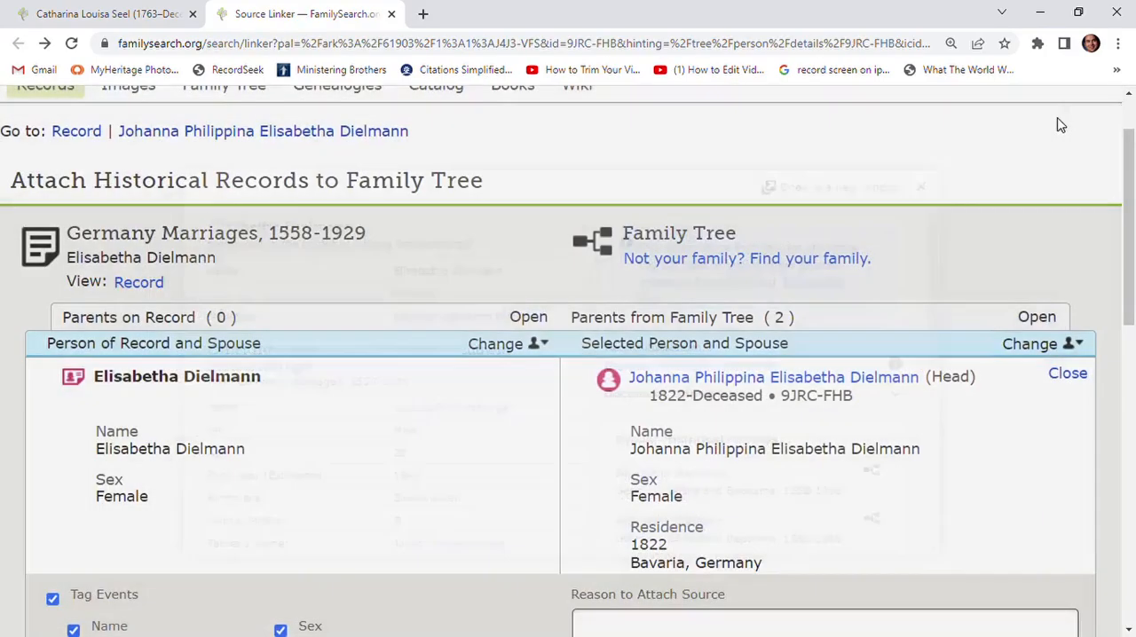
- Open the person page of the daughter born in 1851 and check her birth date, birthplace and other vitals
scroll(740, 349, "down", 6)
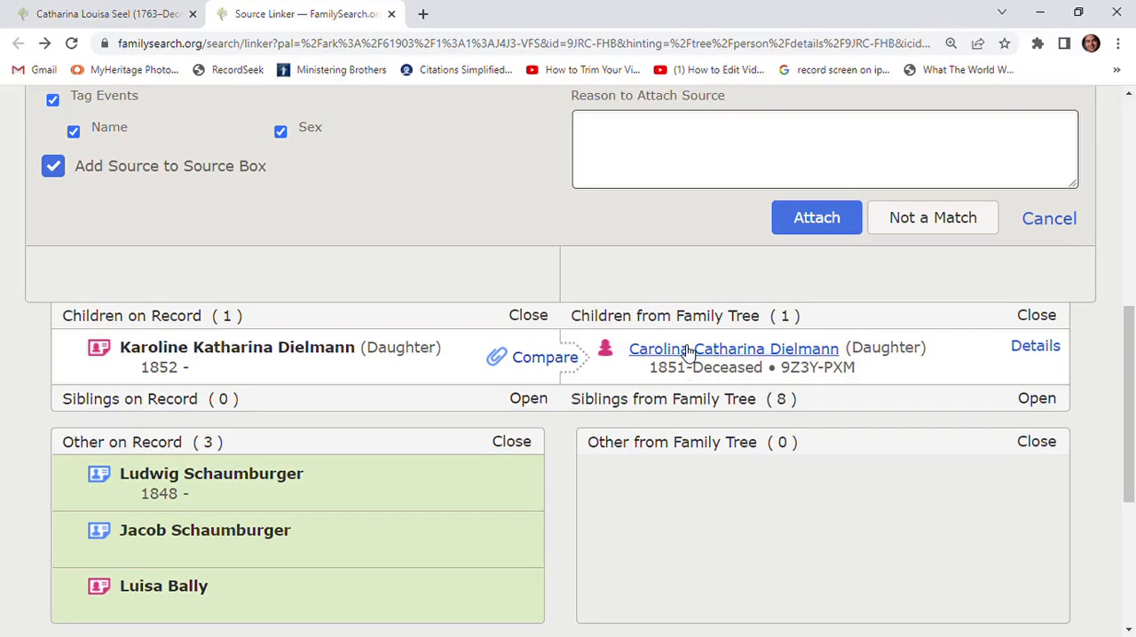
mouse_move(687, 352)
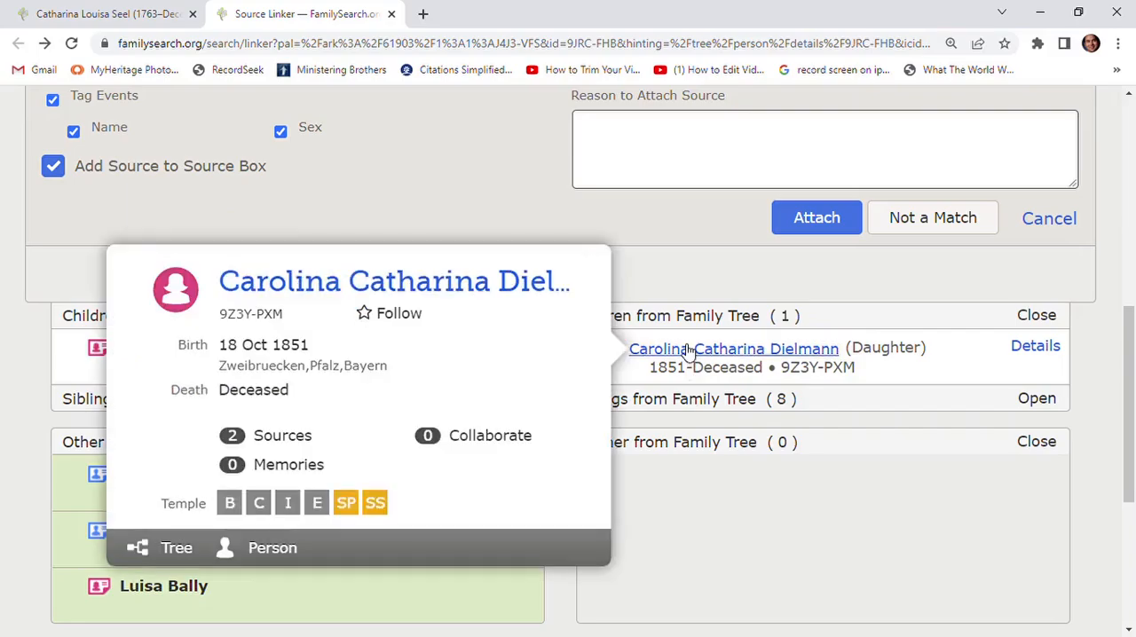
left_click(272, 548)
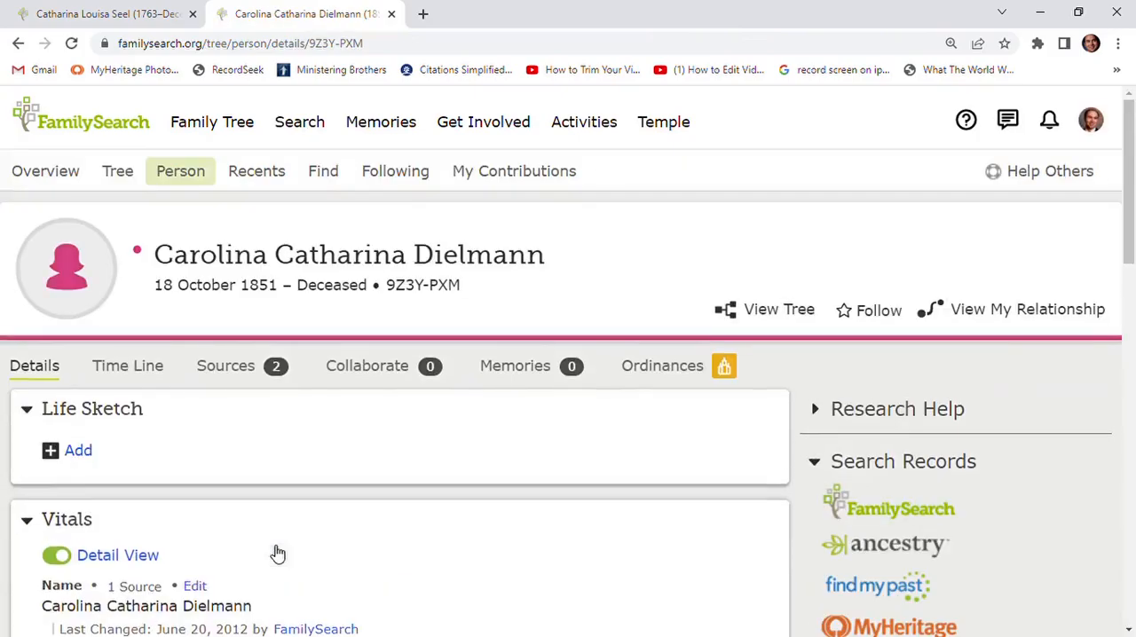
scroll(335, 556, "down", 3)
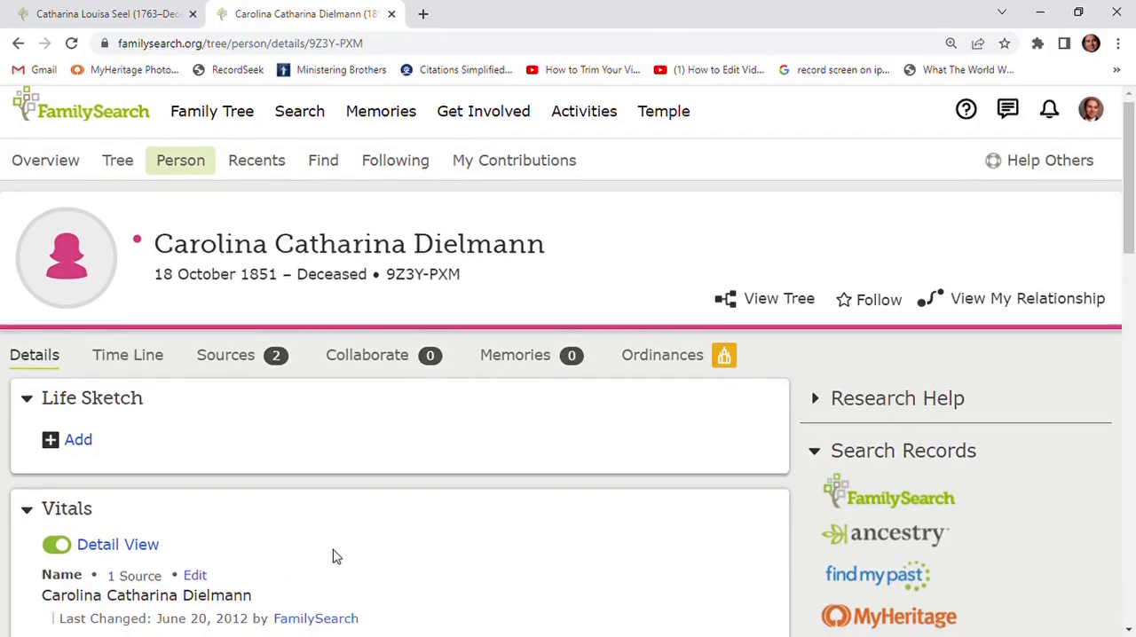
scroll(335, 556, "down", 1)
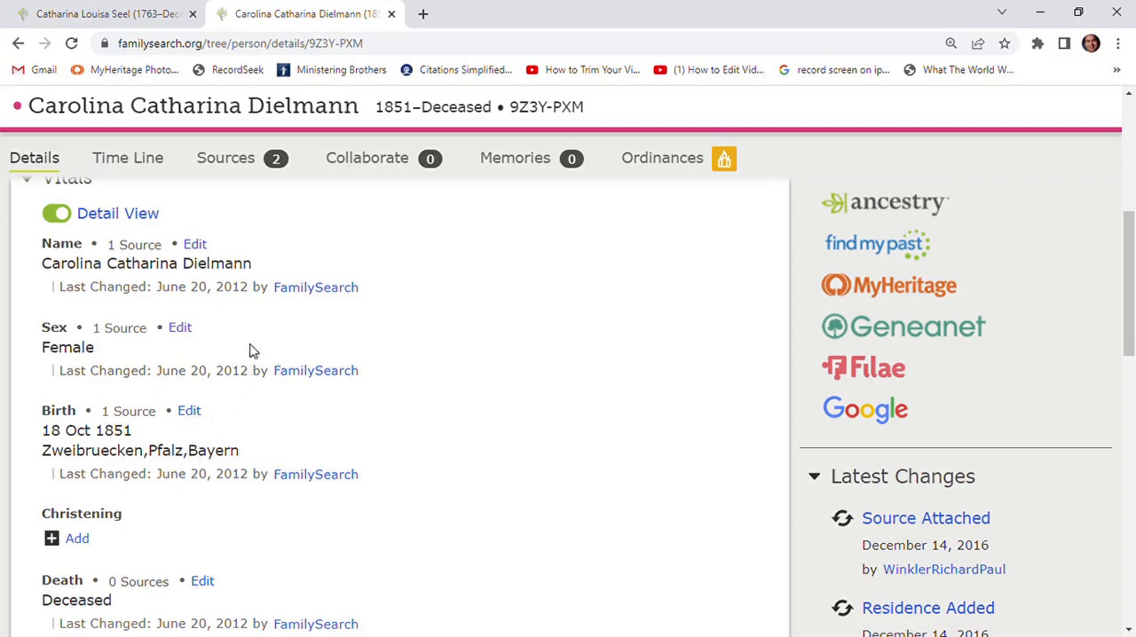
scroll(250, 282, "up", 3)
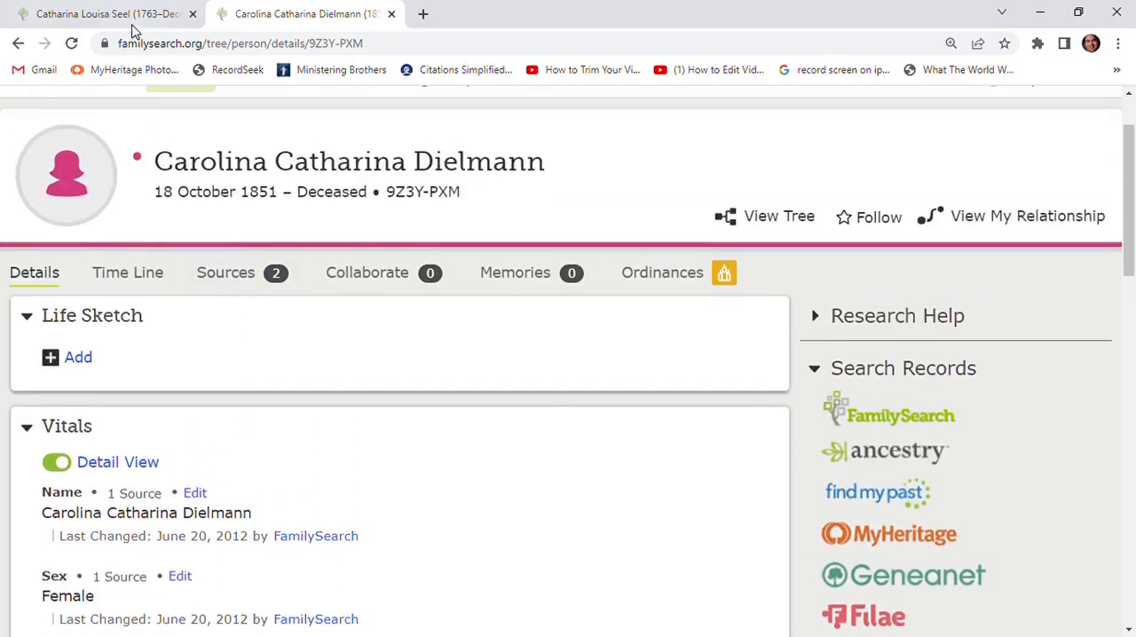
- Return to the Source Linker and attach the marriage record to the mother born in 1822, keeping the name and sex tags
left_click(128, 17)
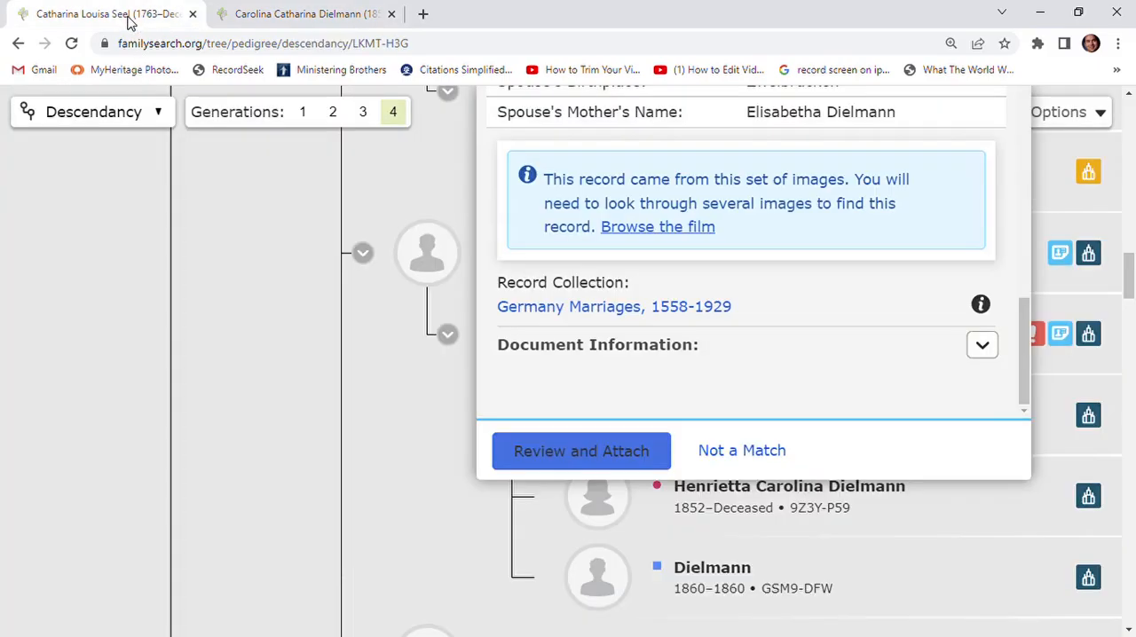
left_click(271, 14)
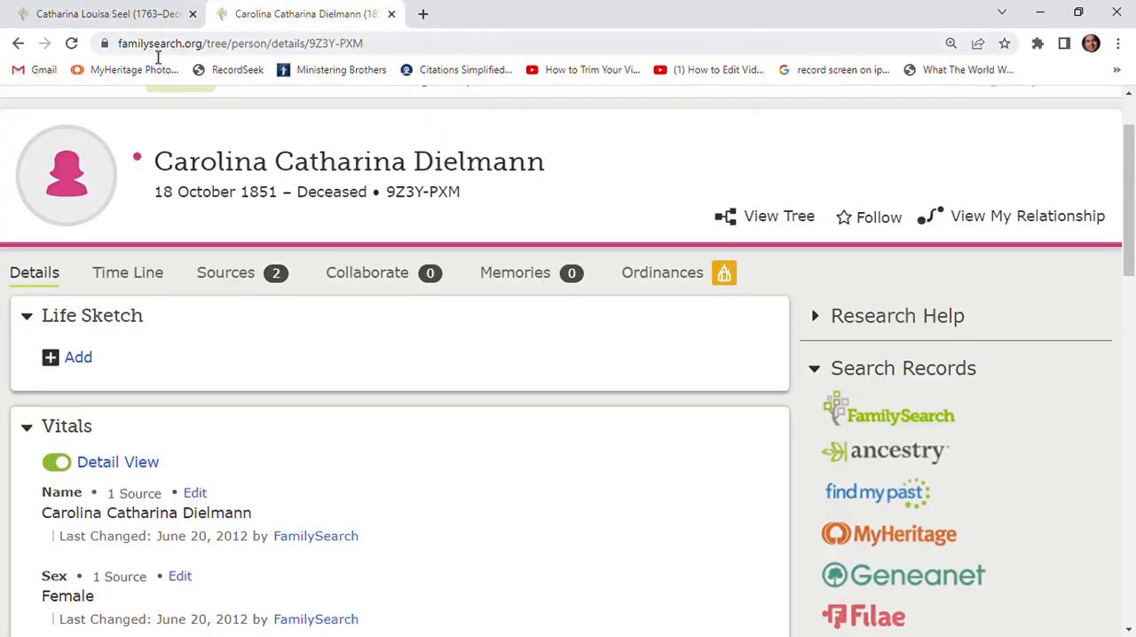
left_click(15, 45)
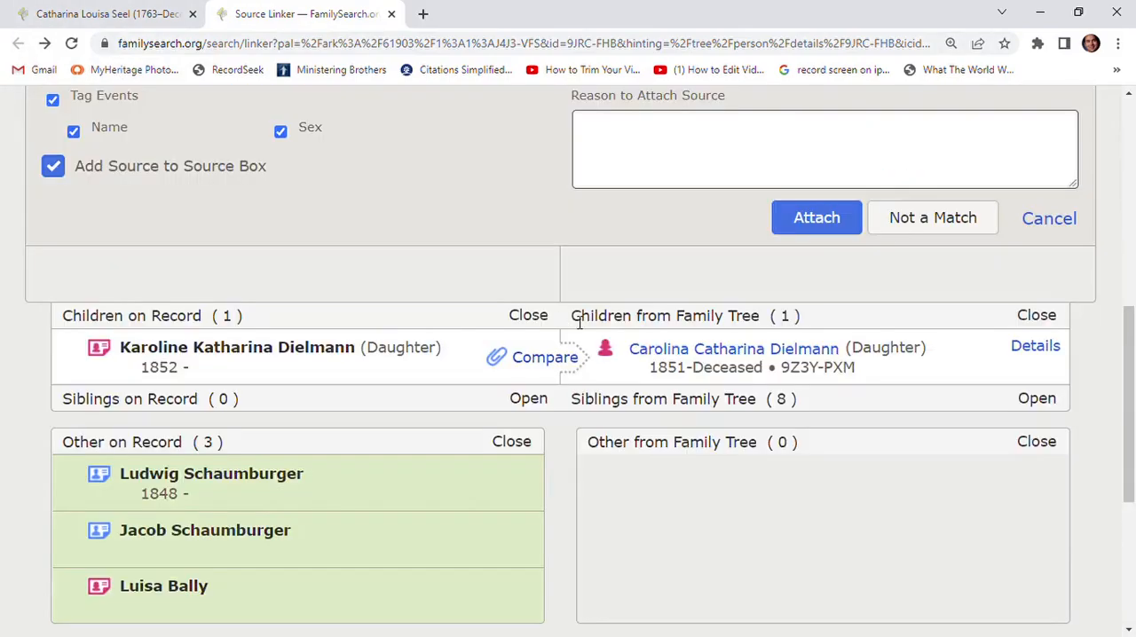
scroll(616, 299, "up", 4)
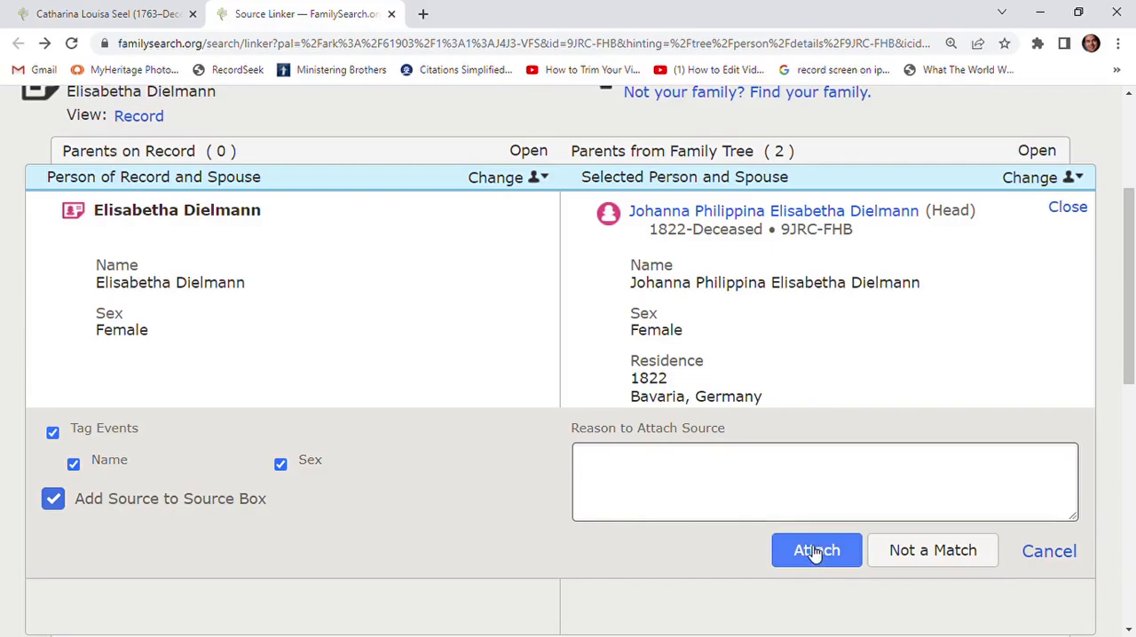
left_click(815, 551)
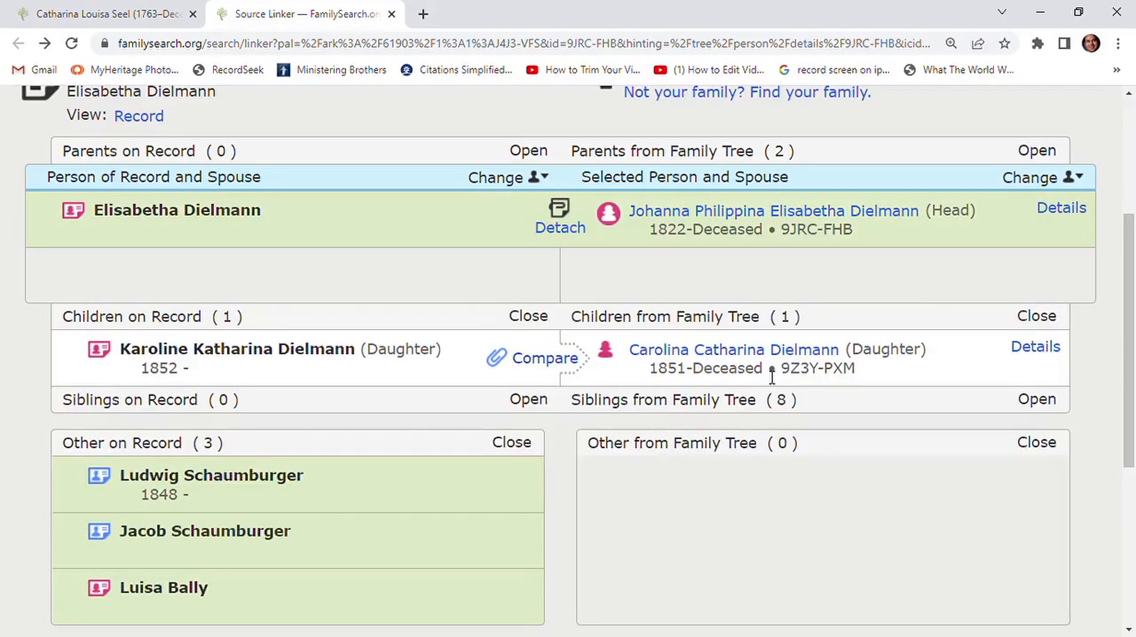
- Compare the daughter on the record with the tree daughter born in 1851 and attach the source to her, keeping the name, sex and birth tags
left_click(541, 362)
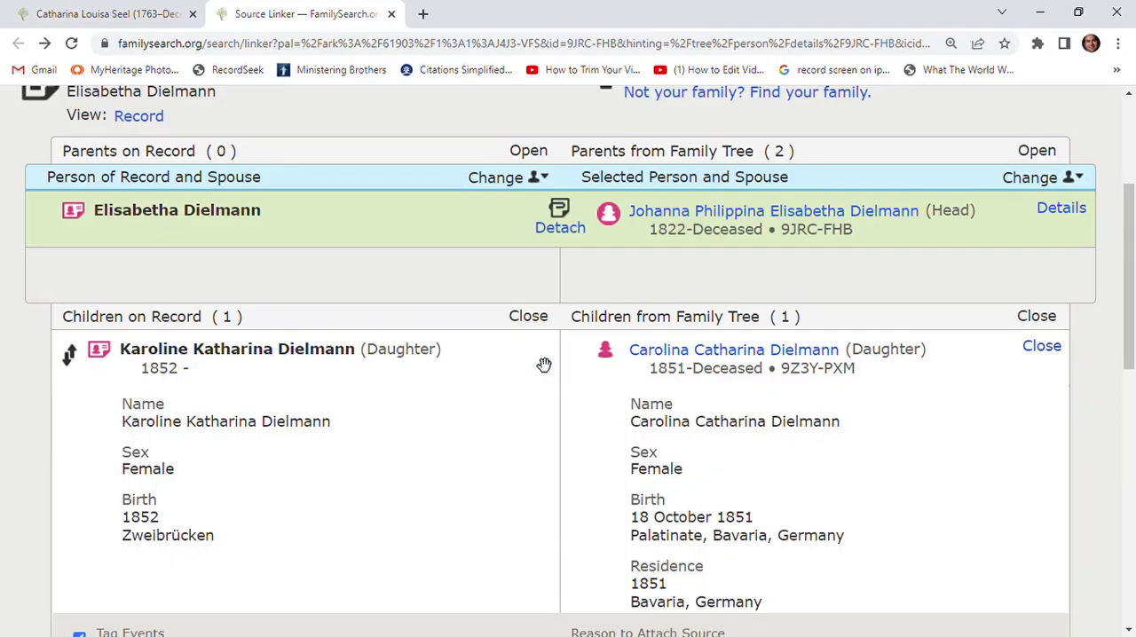
scroll(541, 363, "down", 2)
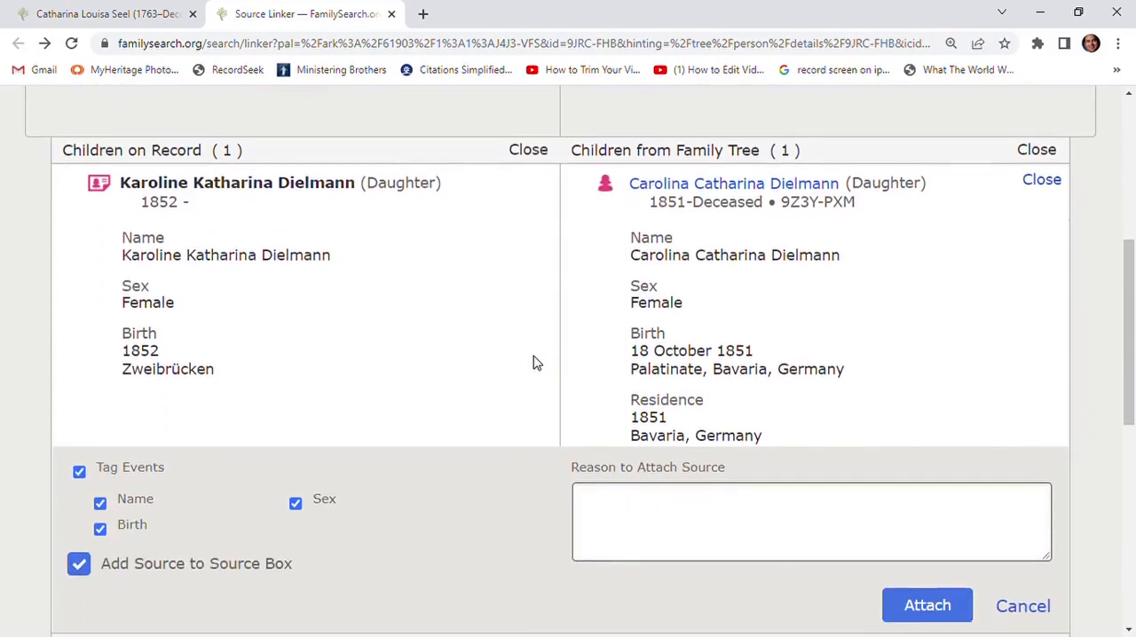
scroll(532, 361, "down", 2)
scroll(370, 283, "up", 2)
scroll(524, 338, "down", 1)
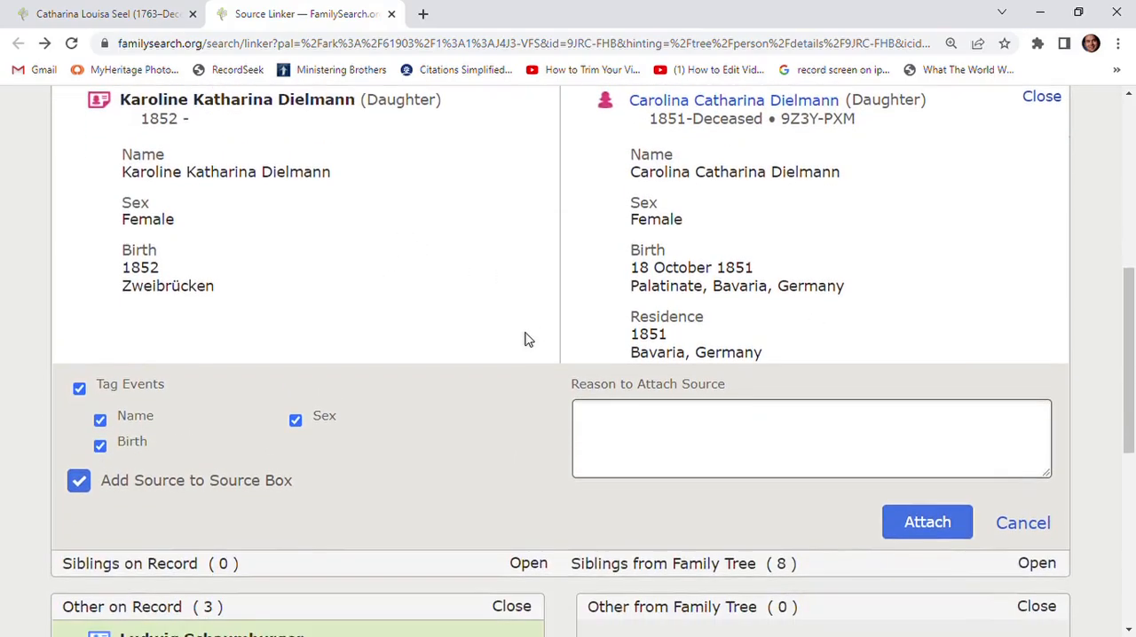
left_click(923, 523)
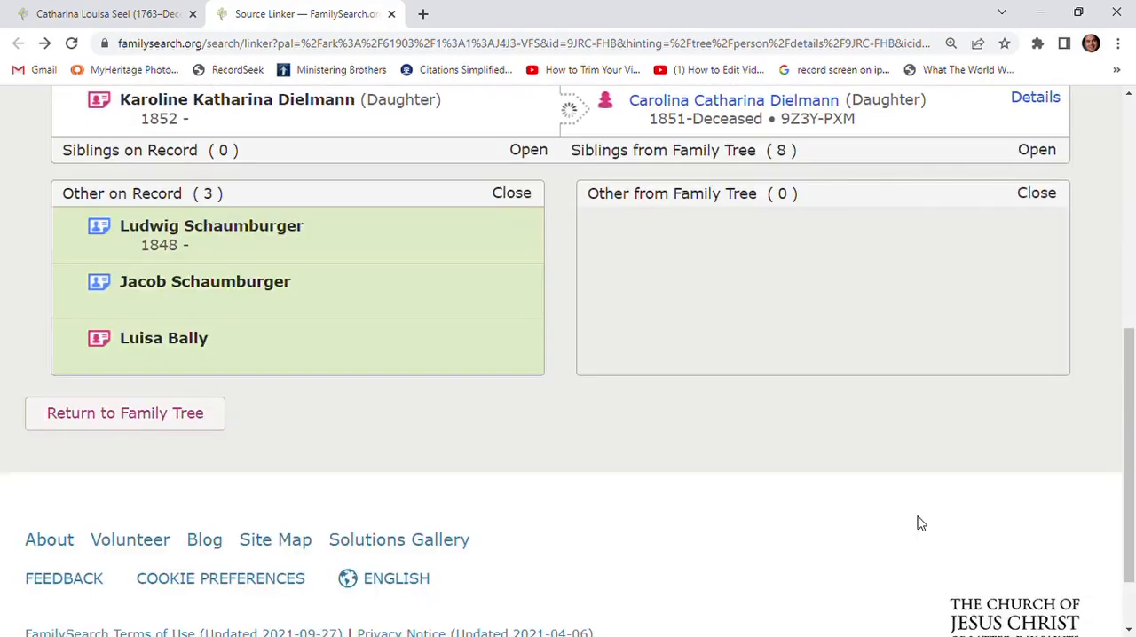
scroll(720, 460, "up", 2)
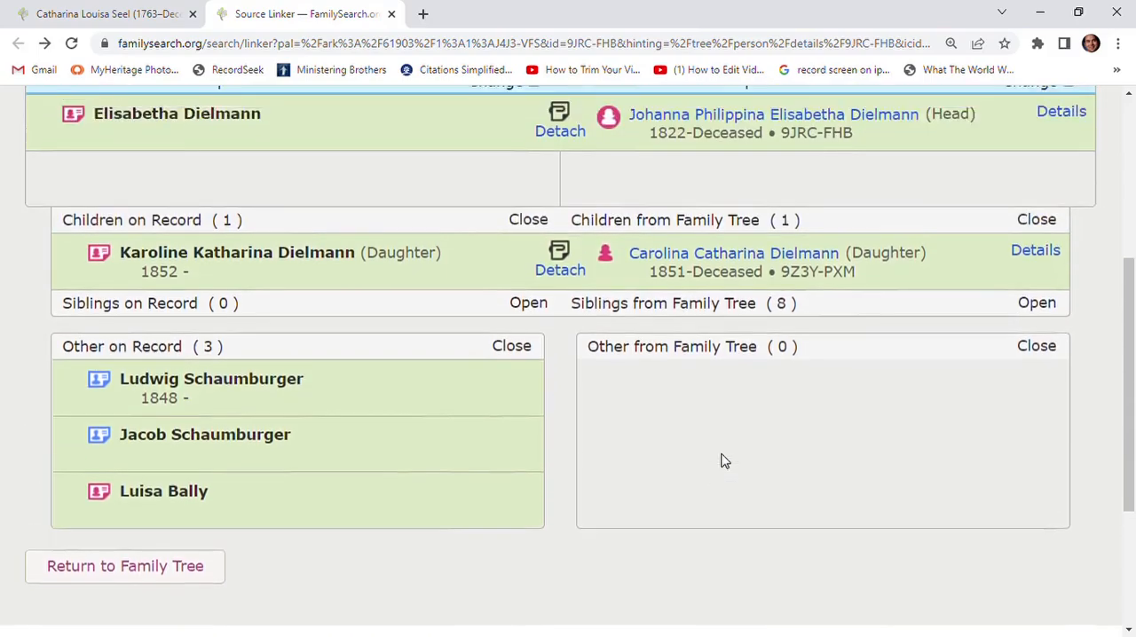
scroll(419, 261, "up", 1)
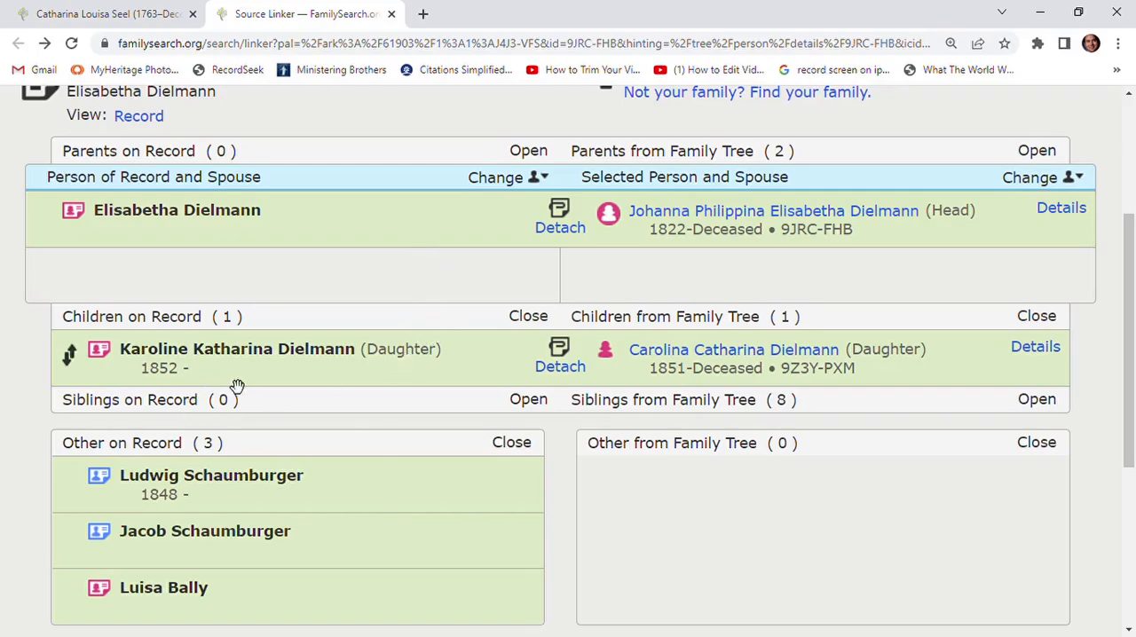
scroll(337, 375, "up", 1)
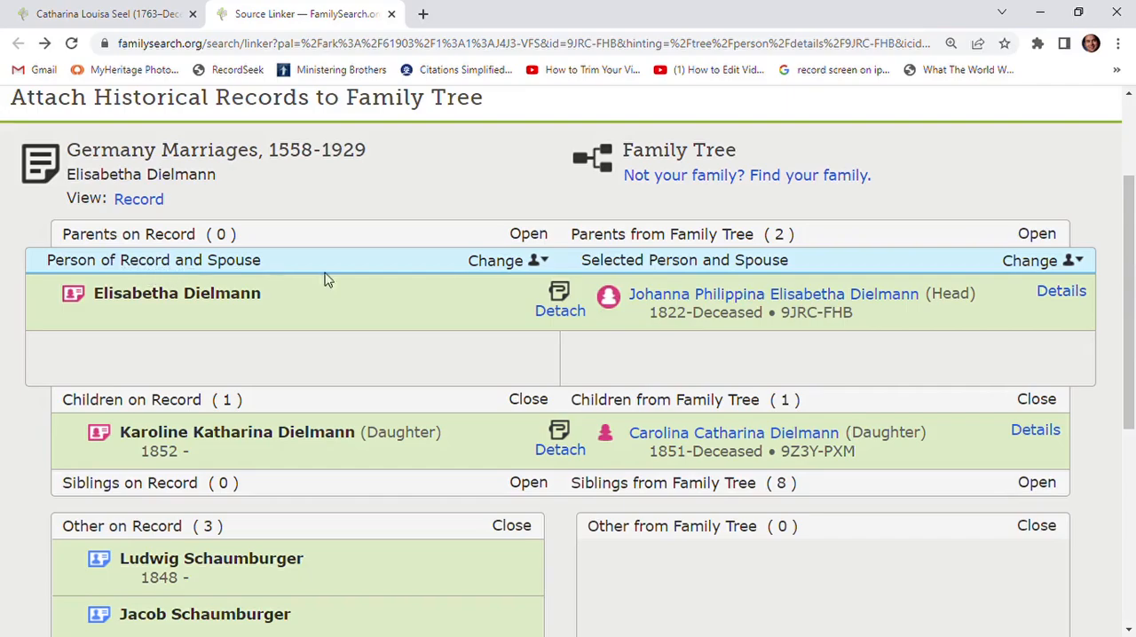
- Make the daughter on the marriage record, listed with the year 1852, the focus person of the comparison
left_click(502, 263)
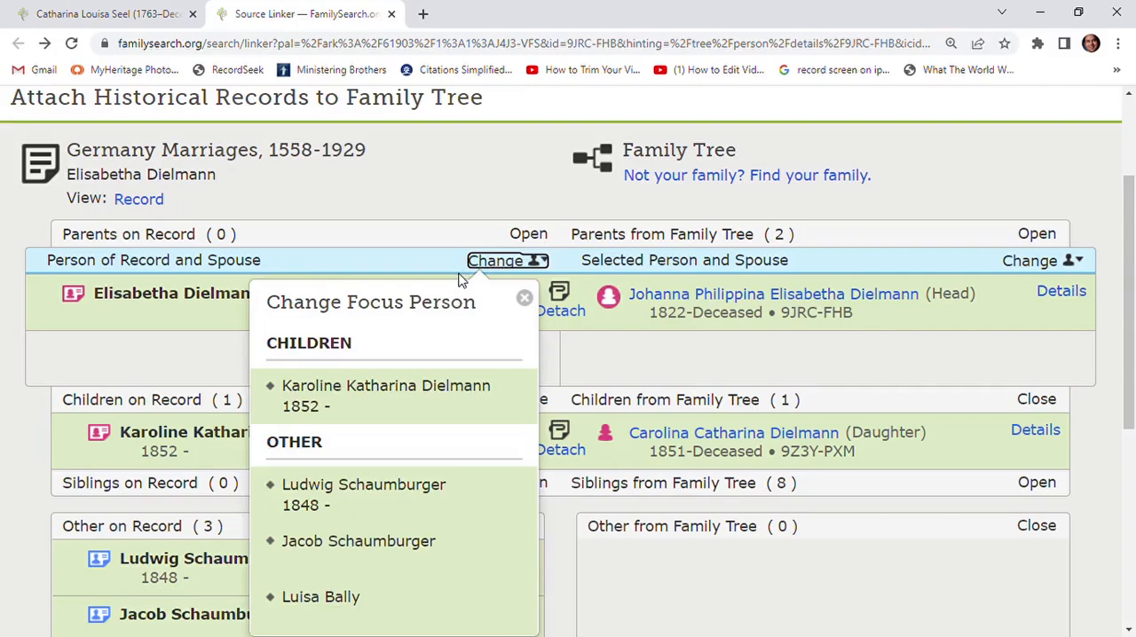
left_click(408, 403)
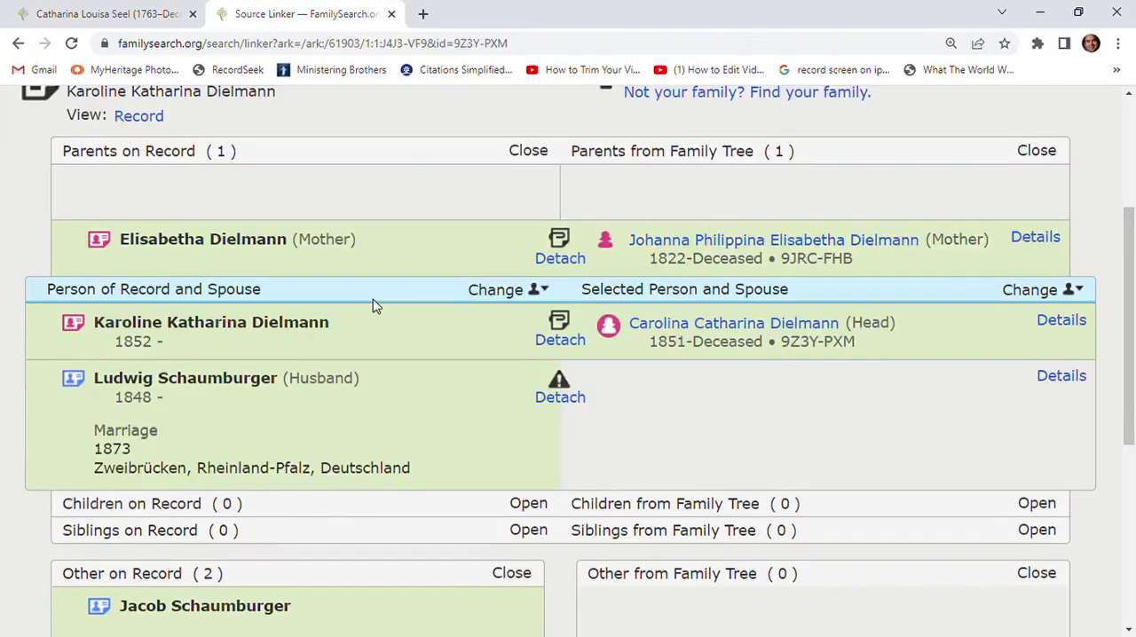
scroll(515, 396, "down", 1)
- Open the tree person to whom the husband's record is attached, copy his ID number and return to the Source Linker
mouse_move(561, 321)
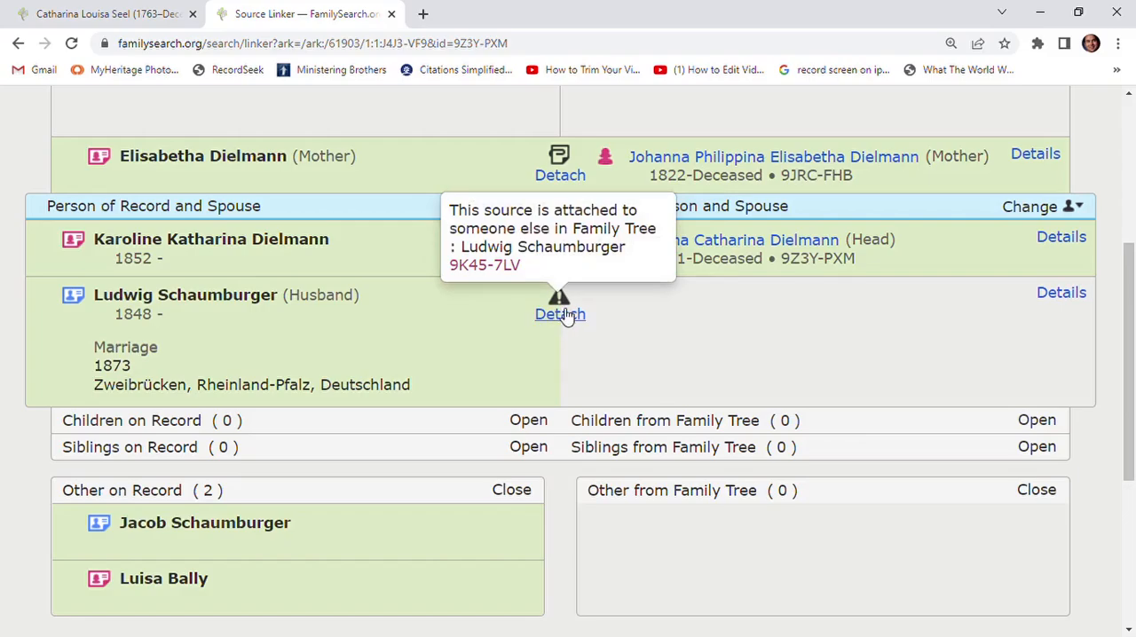
left_click(495, 267)
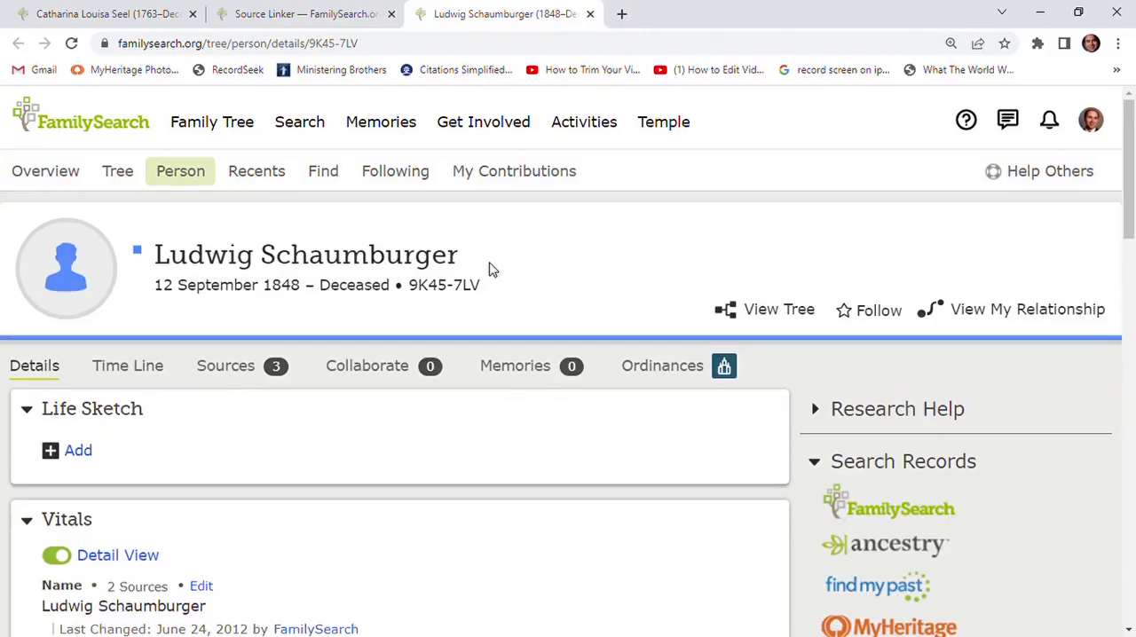
left_click(450, 291)
left_click(451, 256)
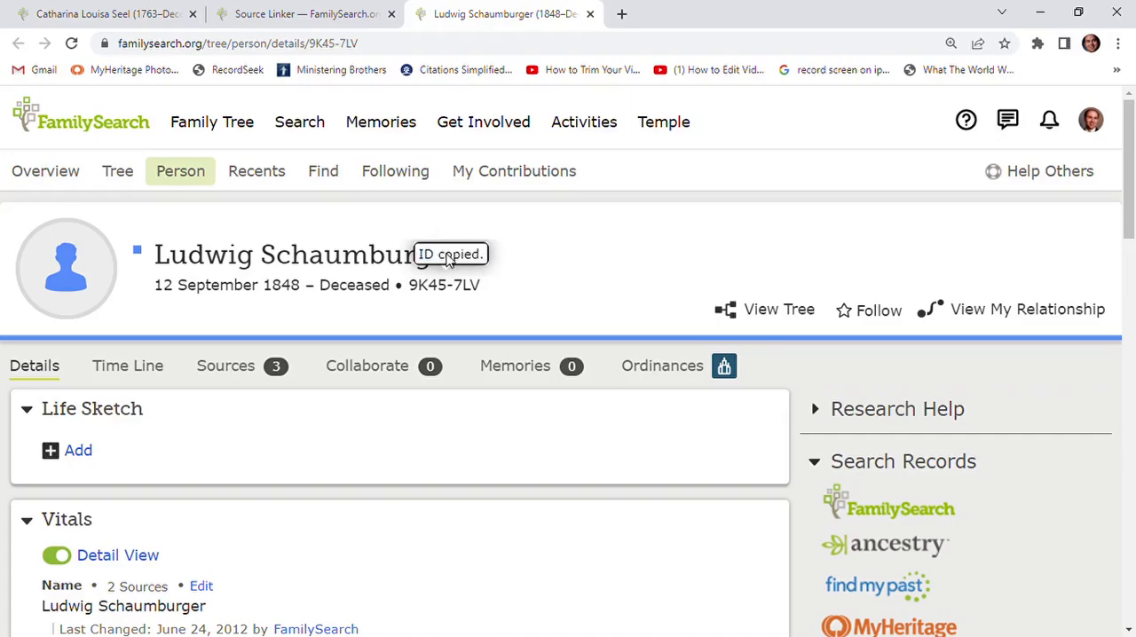
left_click(590, 14)
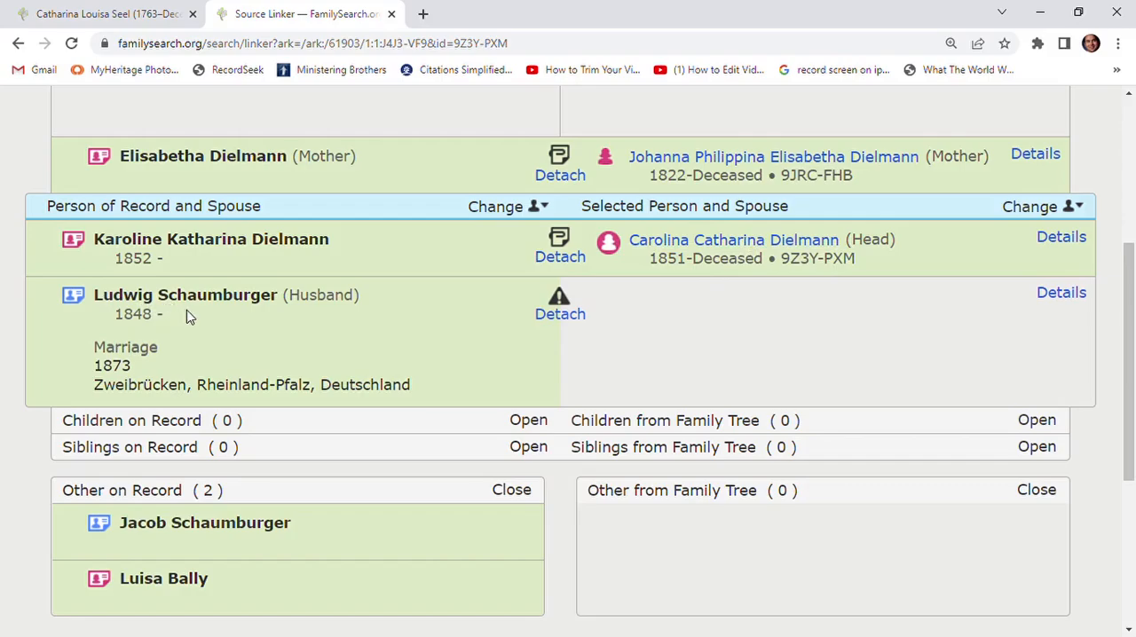
- Check the family members on the husband's tree page and compare his parents with the other people on the record
mouse_move(558, 302)
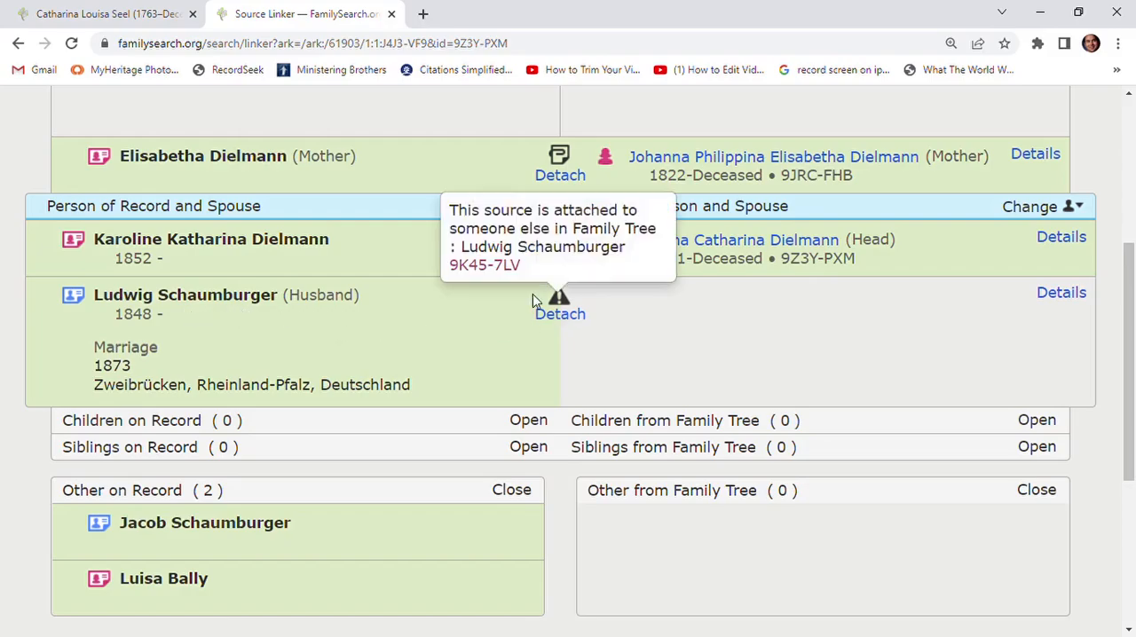
left_click(502, 267)
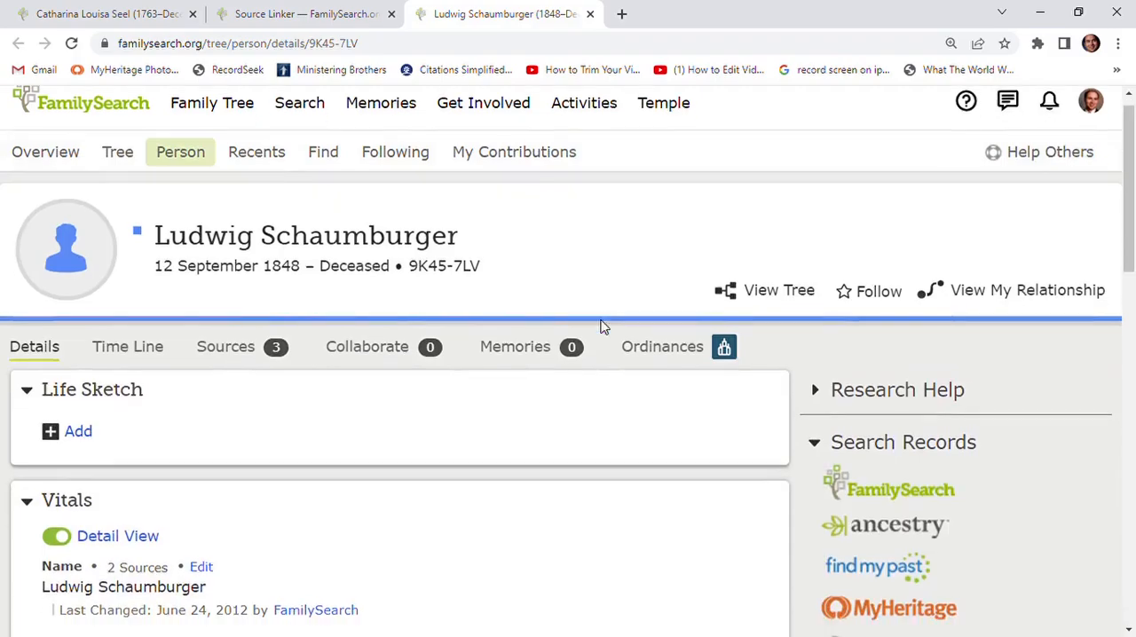
scroll(601, 326, "down", 7)
scroll(601, 326, "down", 5)
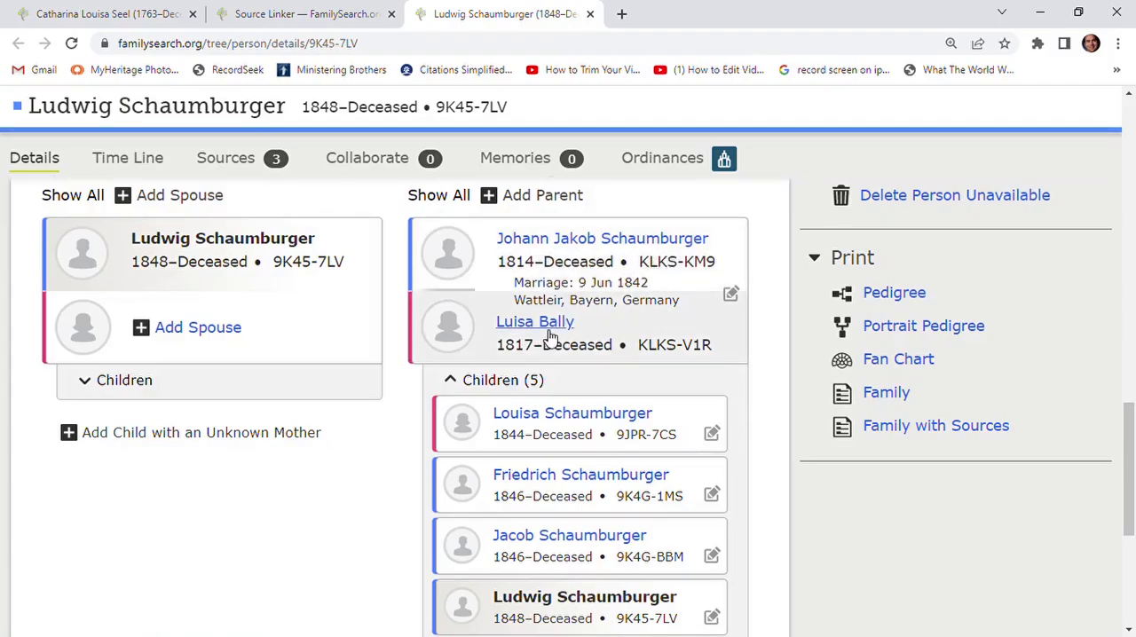
scroll(548, 335, "up", 3)
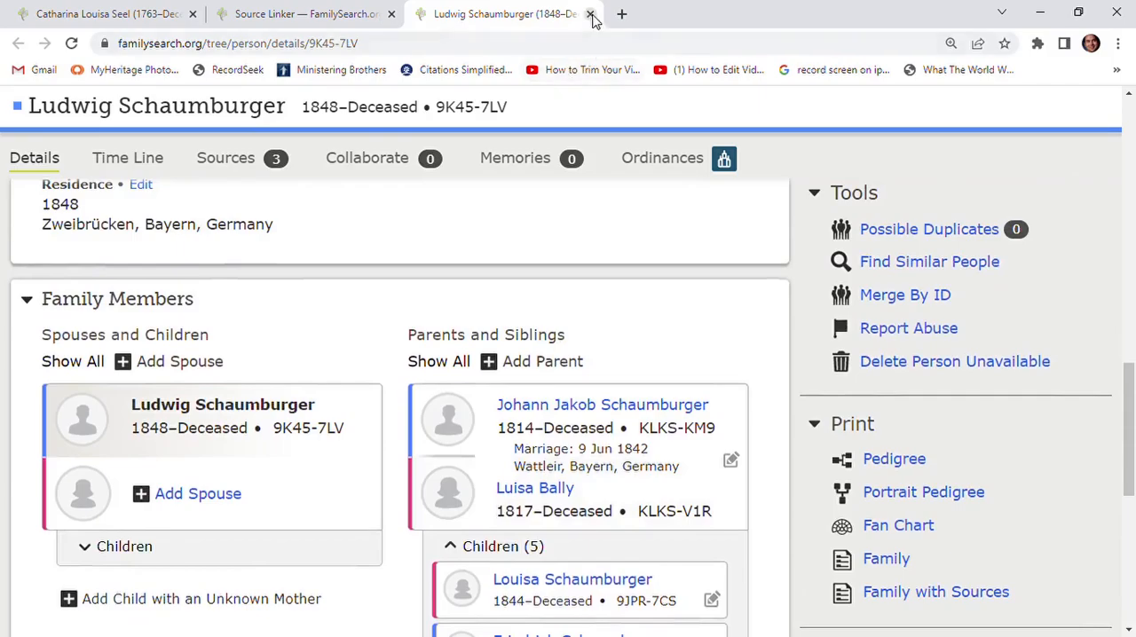
left_click(591, 14)
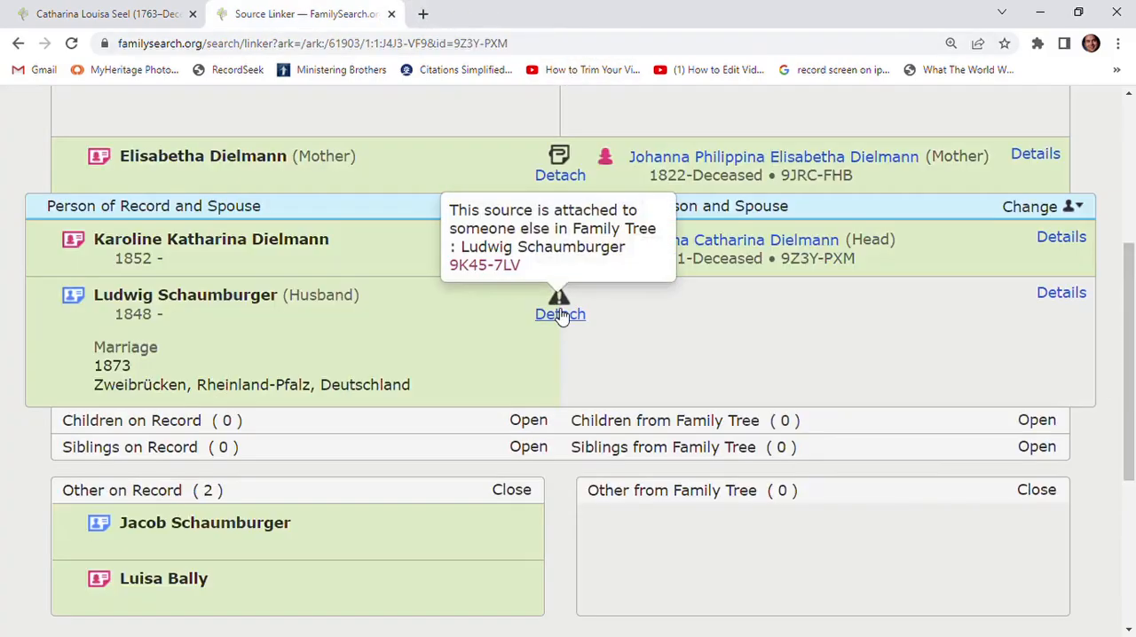
scroll(524, 338, "down", 1)
mouse_move(173, 470)
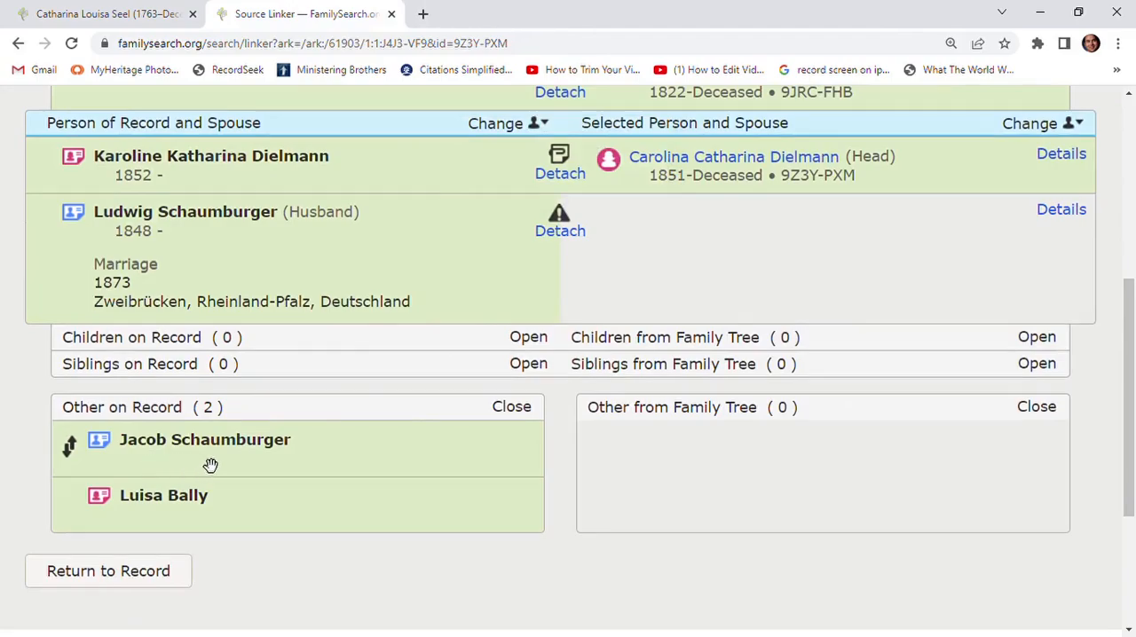
mouse_move(198, 507)
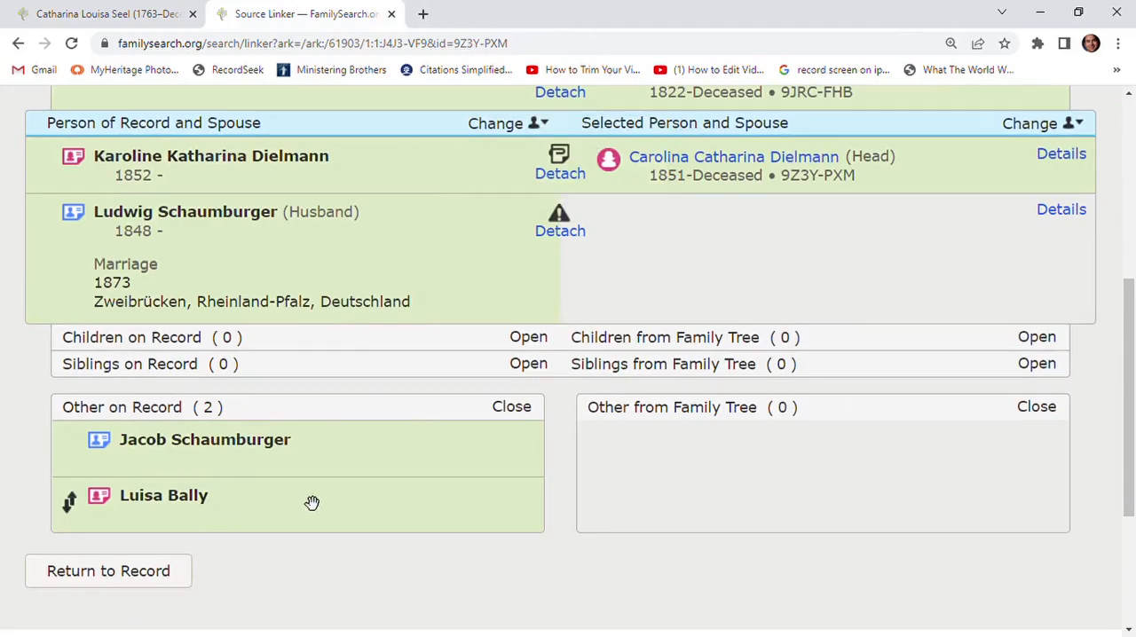
scroll(315, 499, "up", 1)
- Open the person page of the daughter born in 1851 and check her spouse and parent entries under Family Members
mouse_move(599, 307)
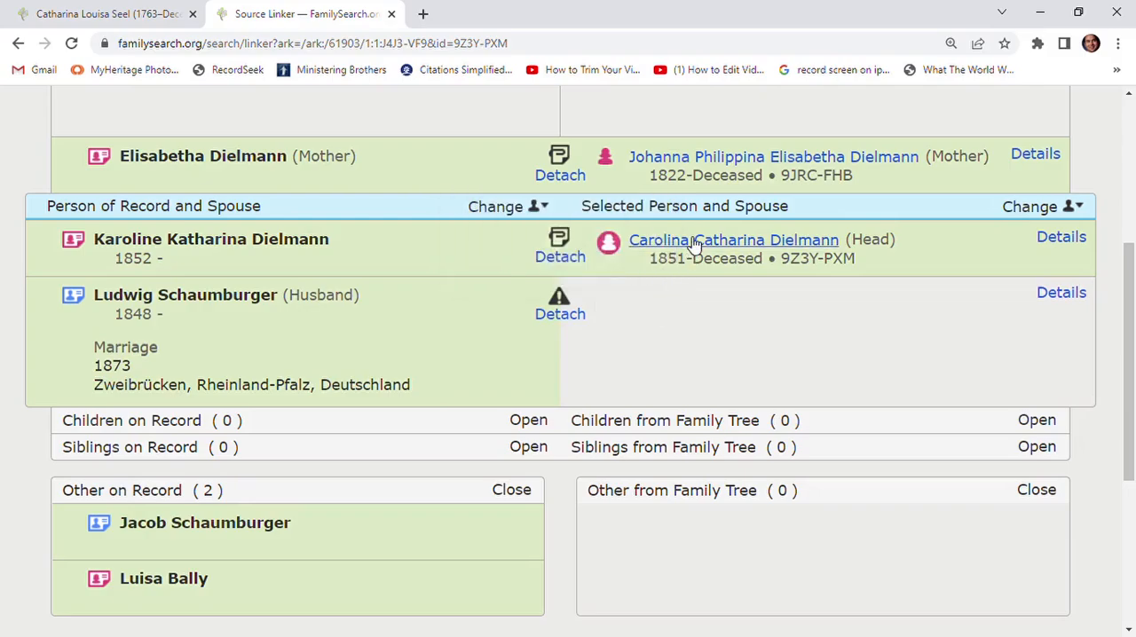
mouse_move(688, 245)
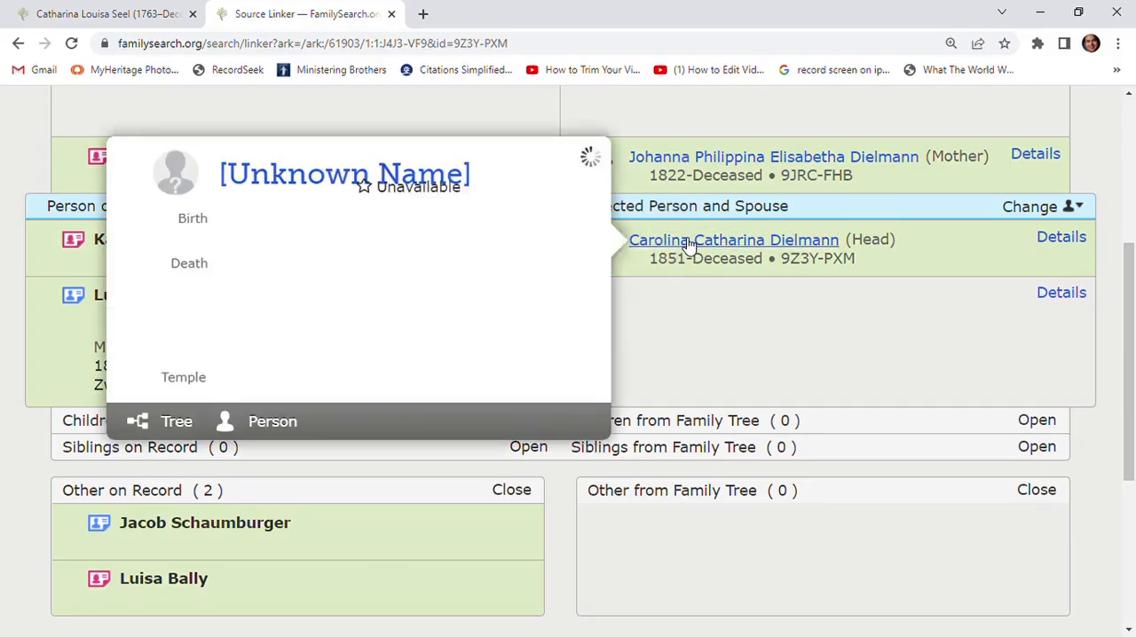
left_click(273, 439)
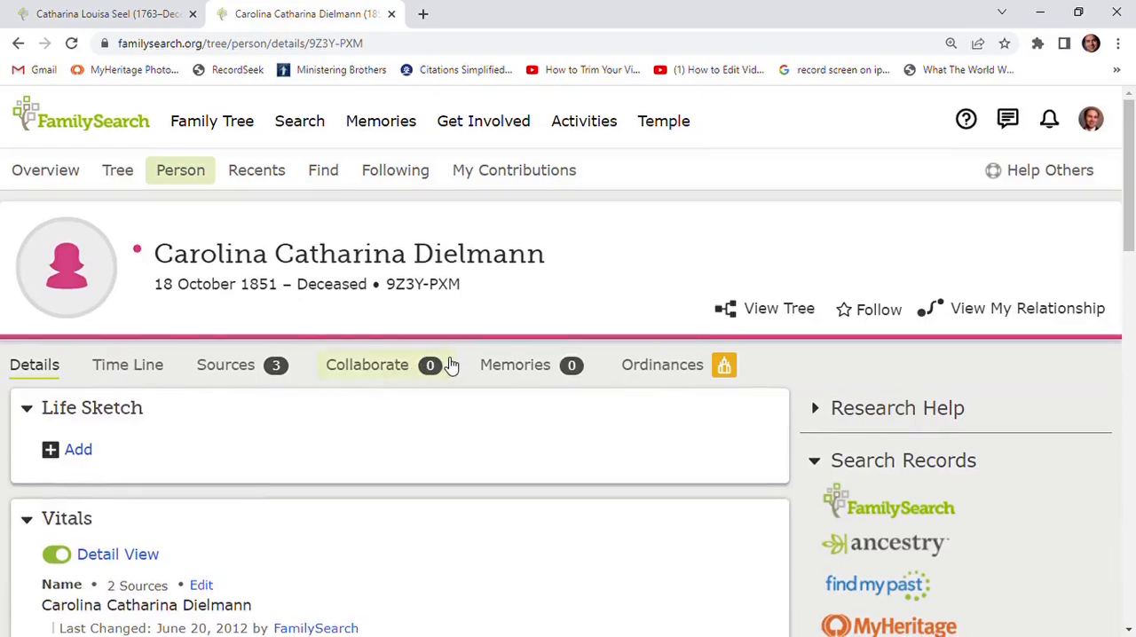
scroll(446, 364, "down", 4)
scroll(446, 365, "down", 8)
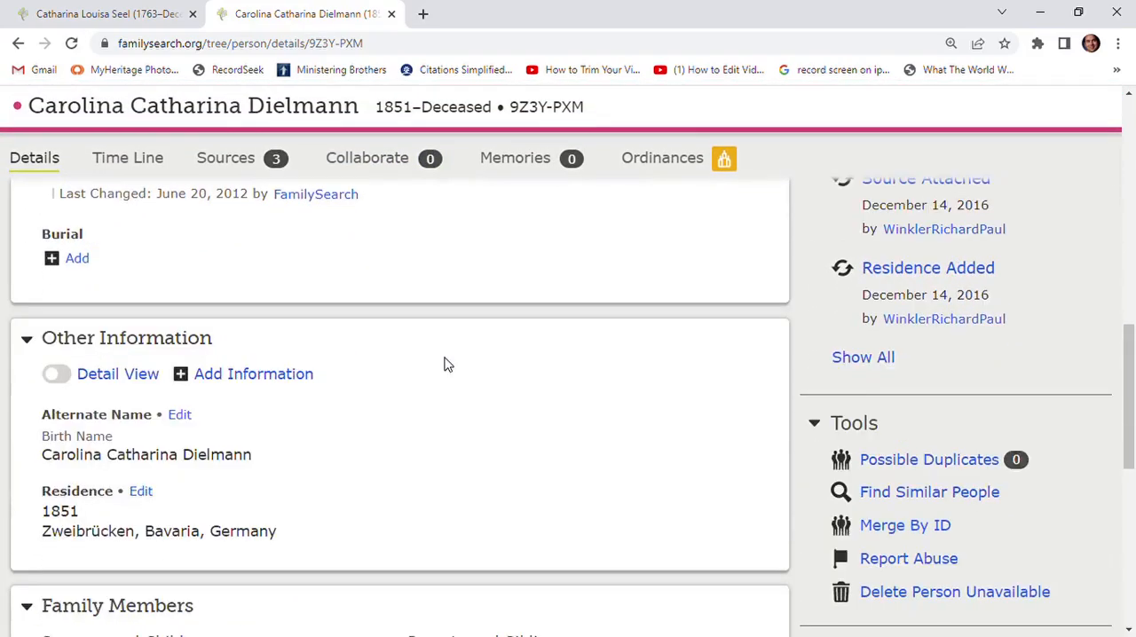
scroll(448, 364, "down", 2)
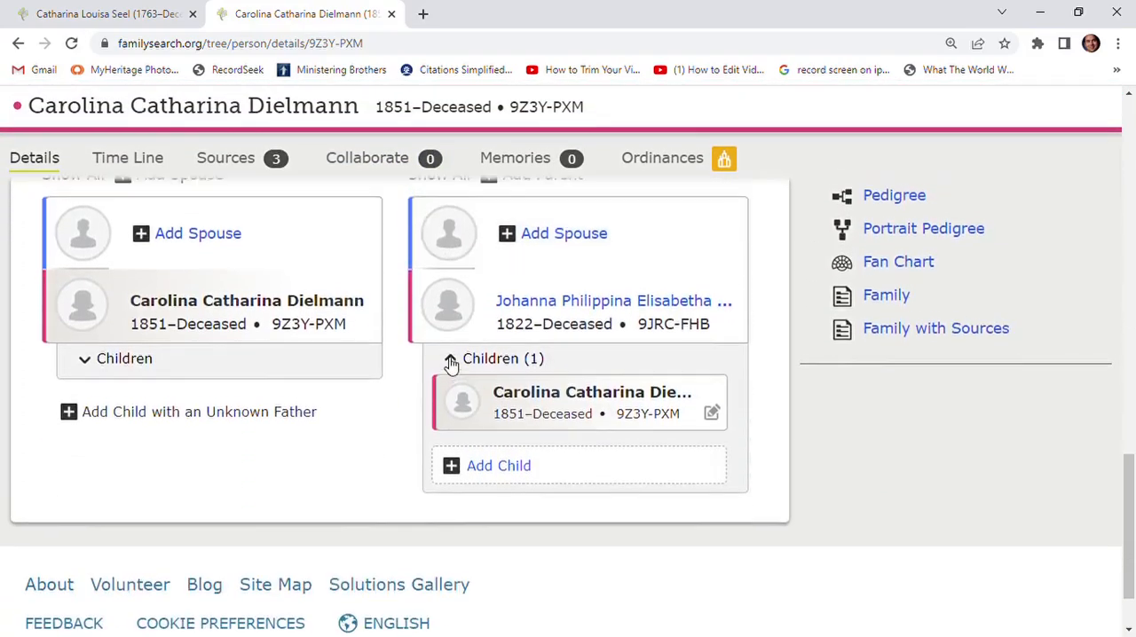
scroll(325, 368, "up", 1)
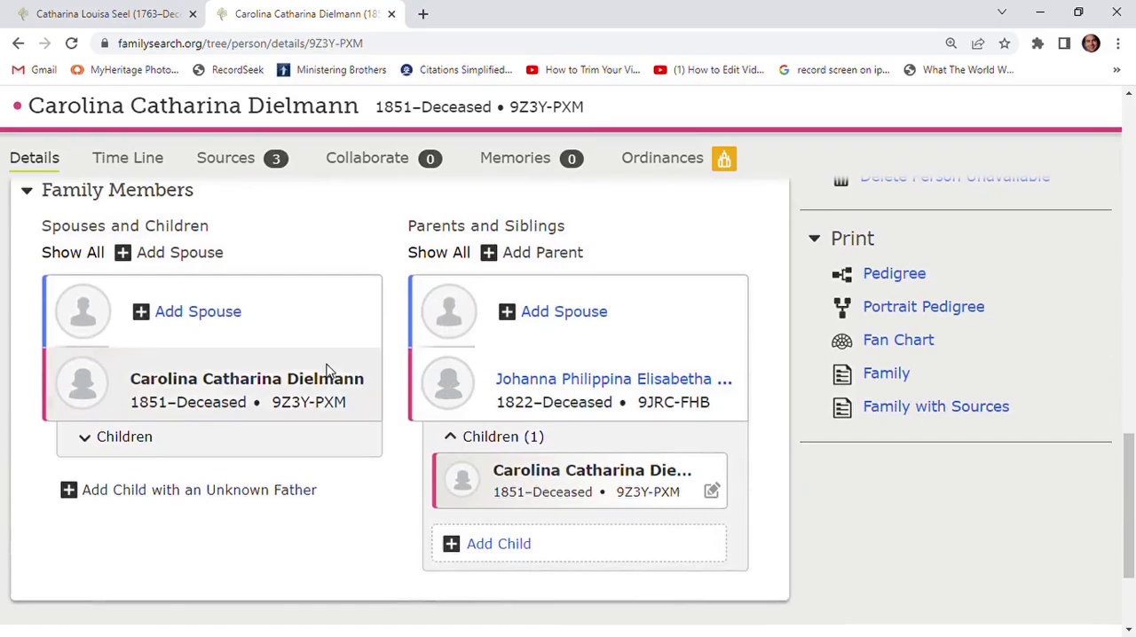
- Add the existing husband born 12 Sep 1848 as the daughter's spouse by his copied ID number
left_click(201, 315)
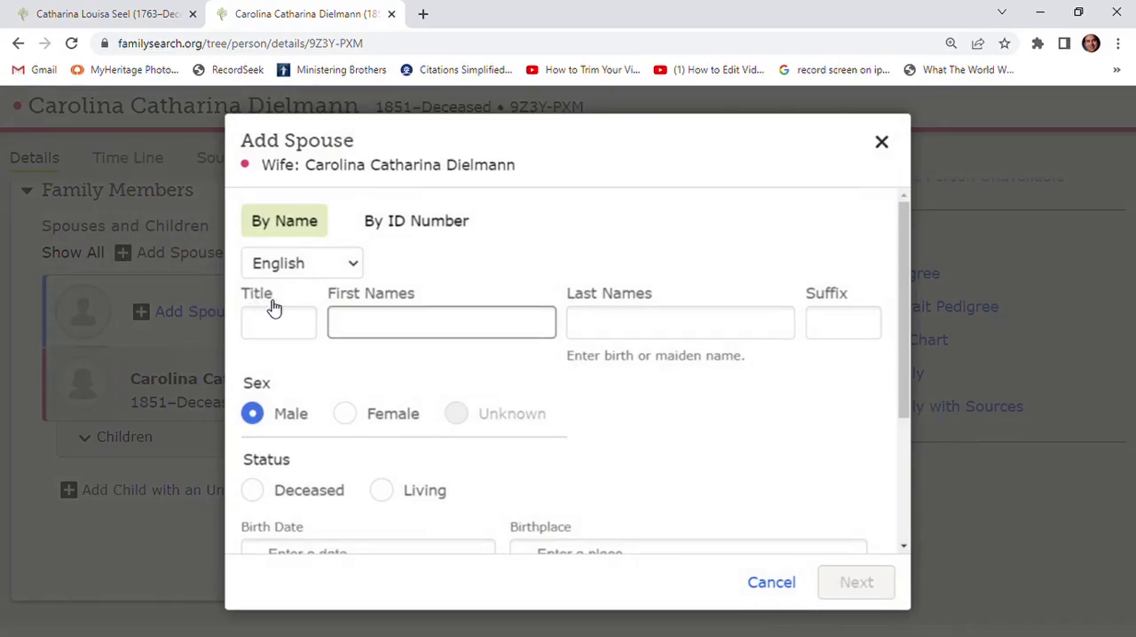
left_click(407, 227)
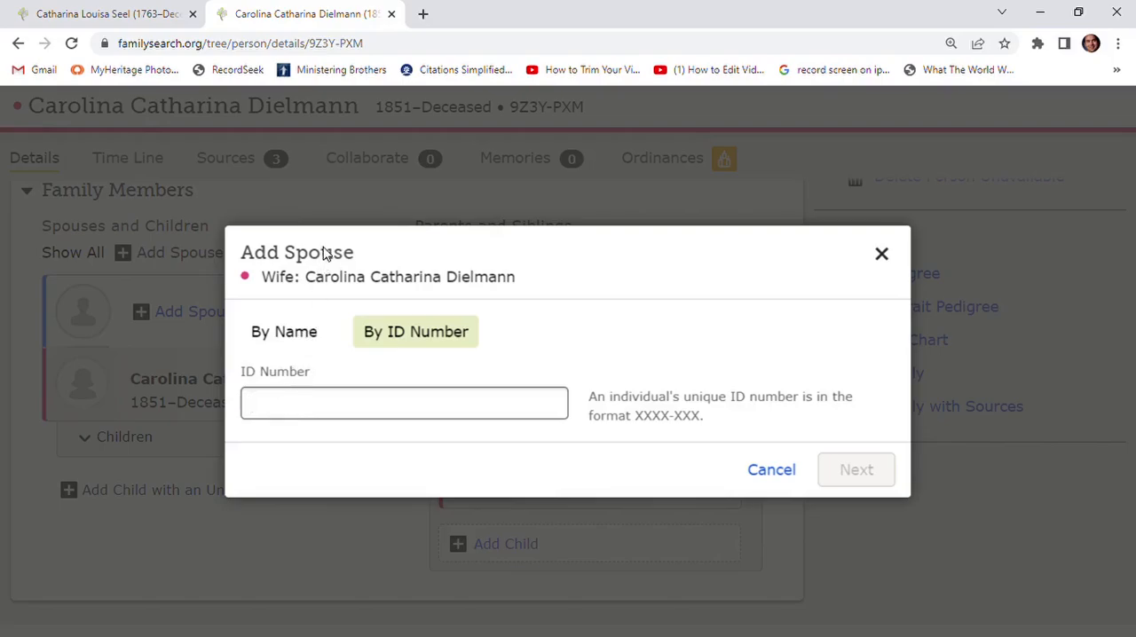
type("9K45-7LV")
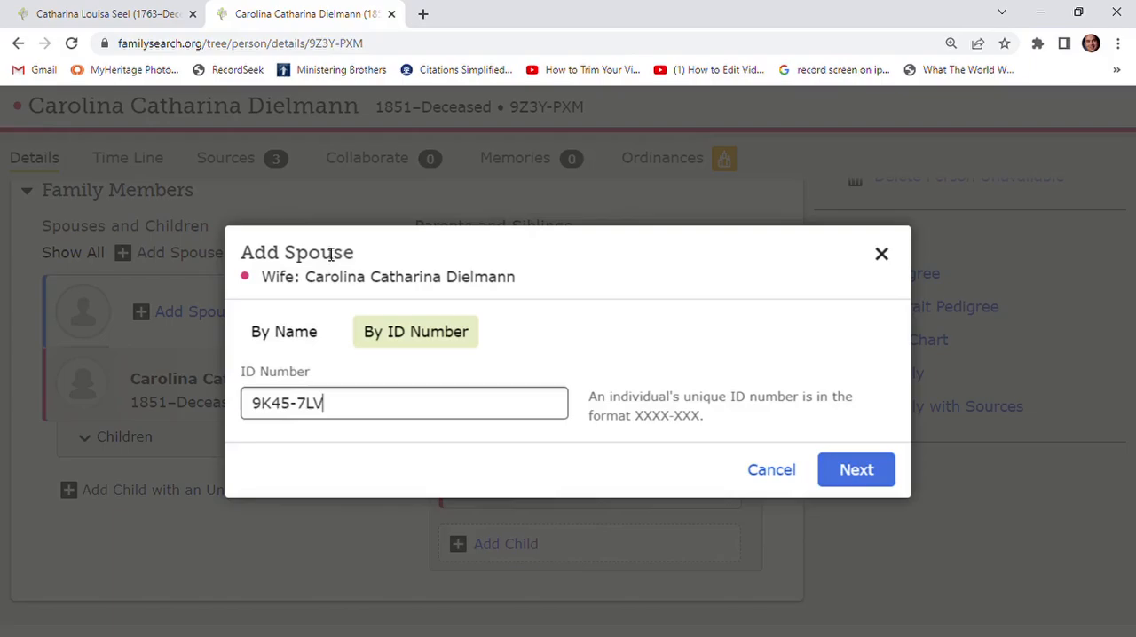
left_click(858, 471)
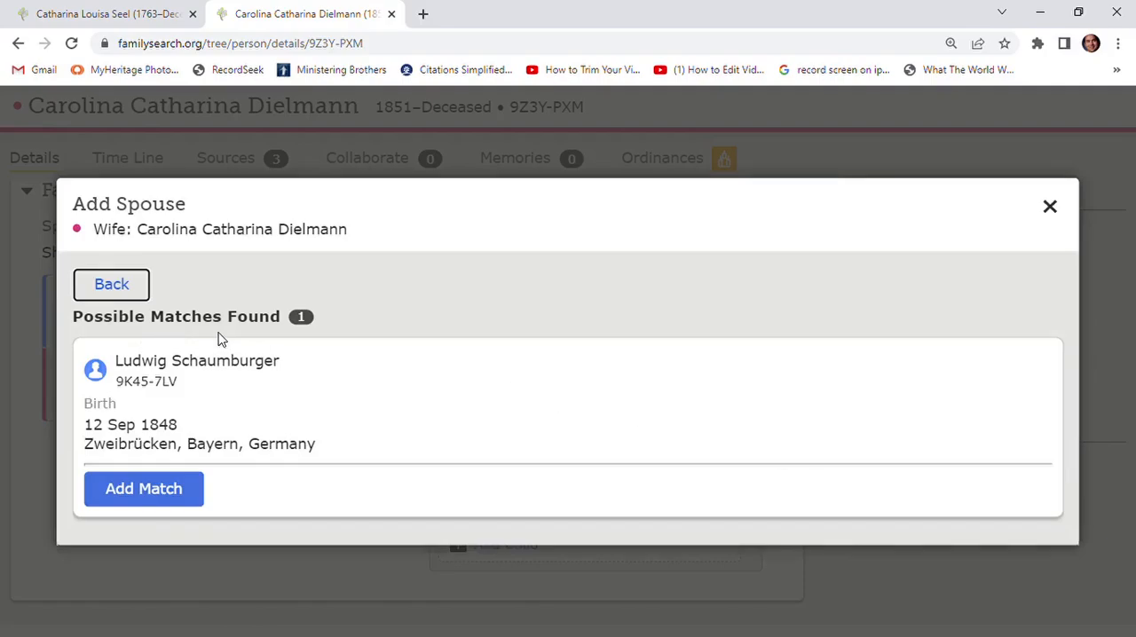
left_click(150, 496)
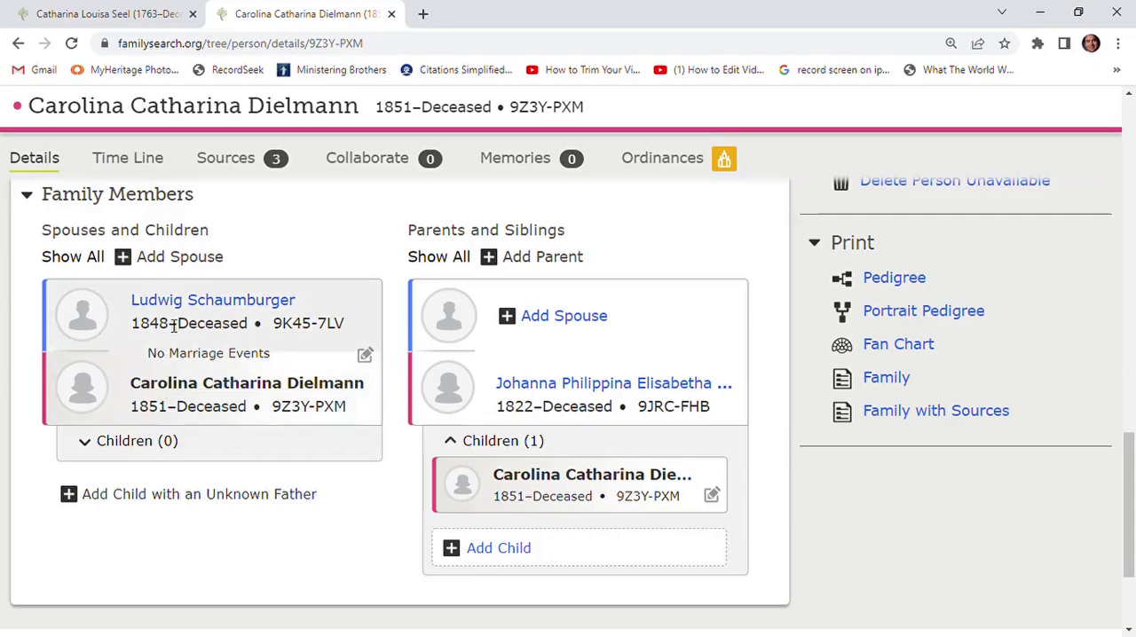
- Return to the Source Linker, reload the comparison and check the husband's match and the other people on the record
left_click(18, 44)
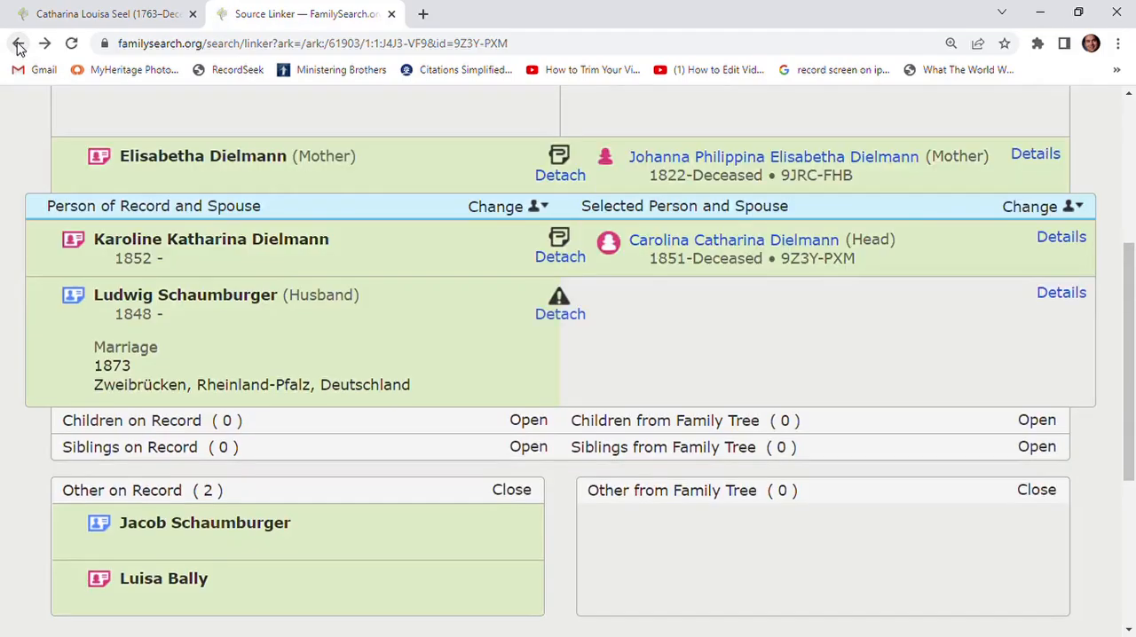
scroll(362, 368, "up", 1)
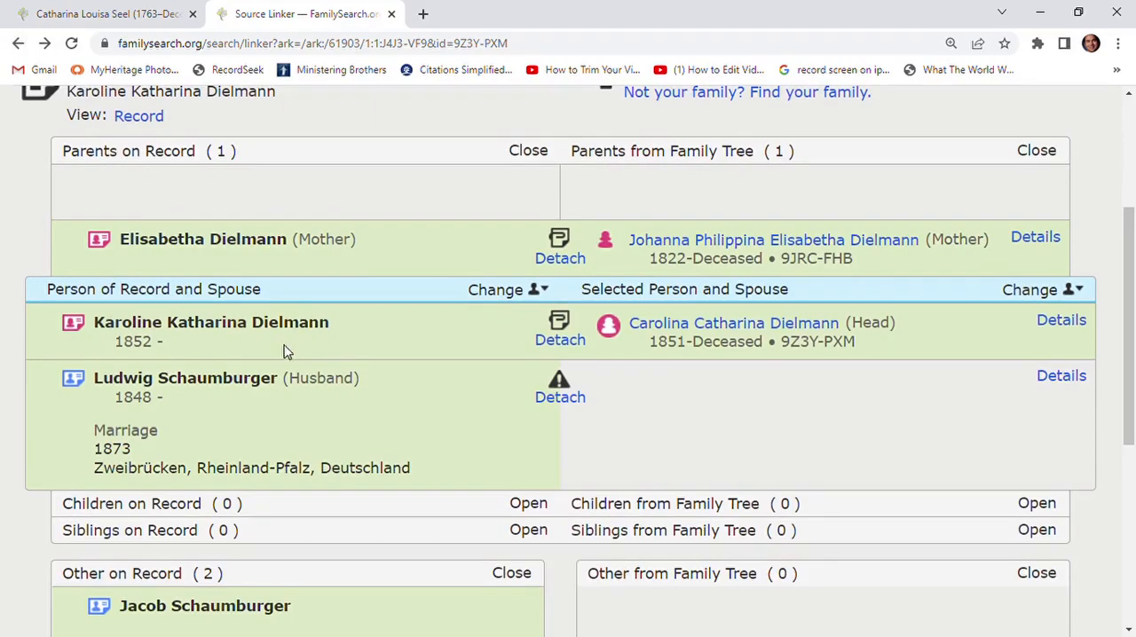
left_click(72, 44)
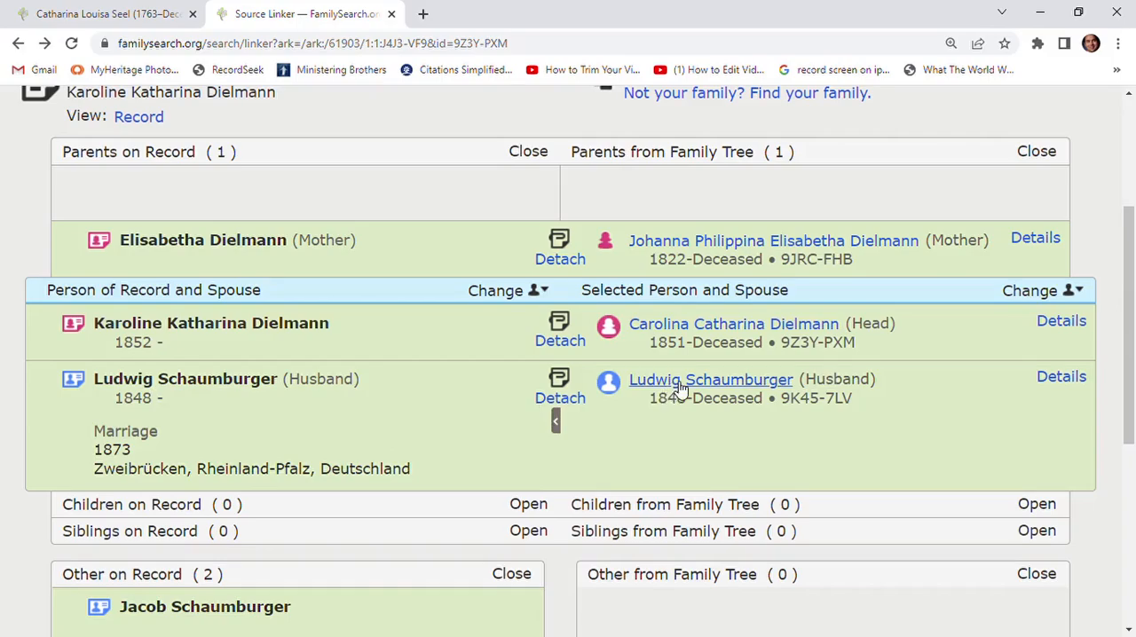
scroll(436, 447, "down", 1)
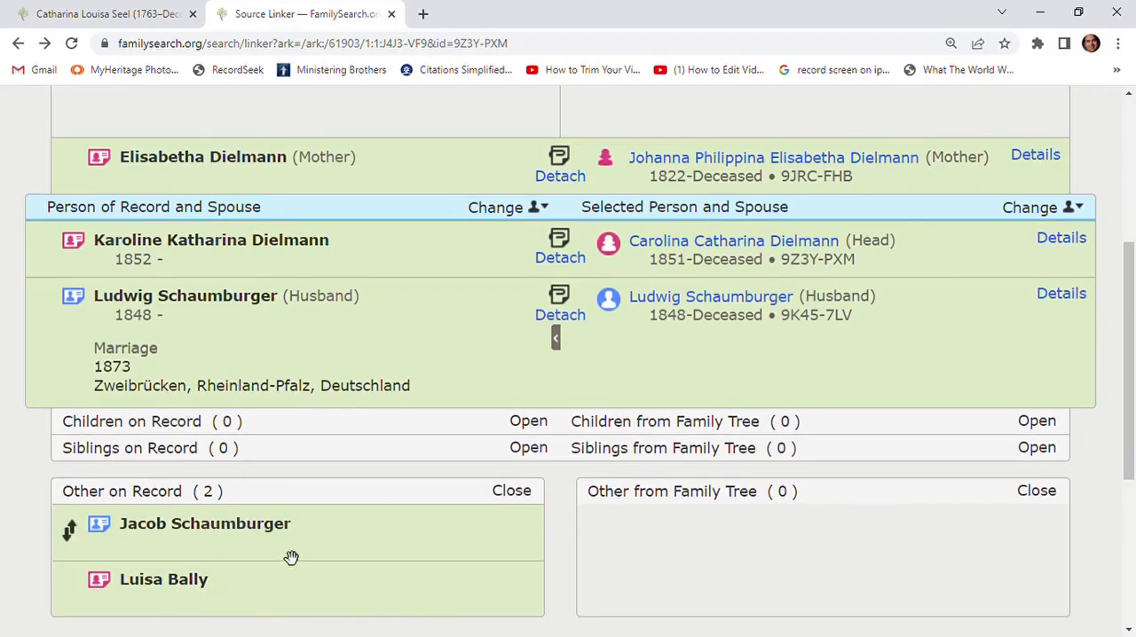
scroll(284, 554, "up", 2)
scroll(290, 555, "down", 1)
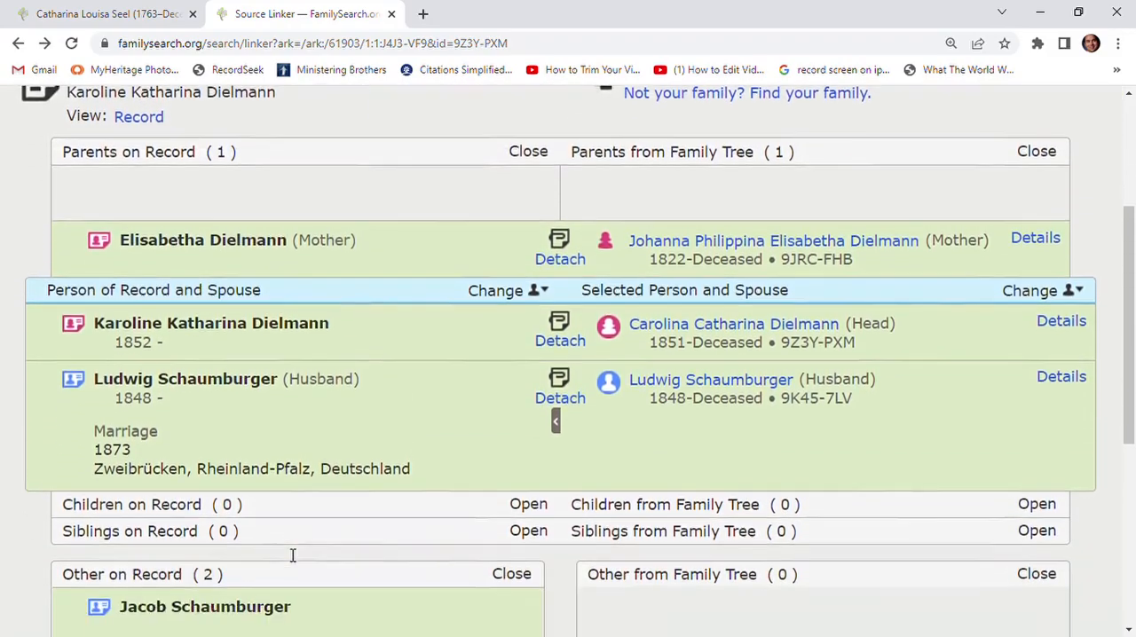
scroll(284, 554, "down", 1)
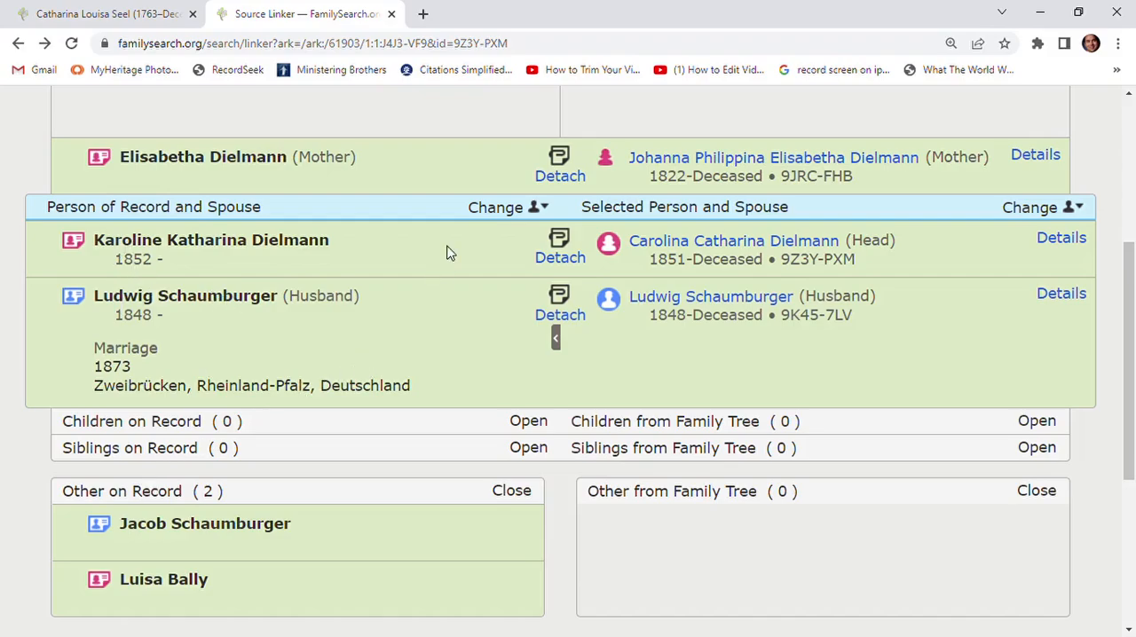
- Change the focus person to the husband born in 1848 and check how his parents and wife match the tree
left_click(497, 212)
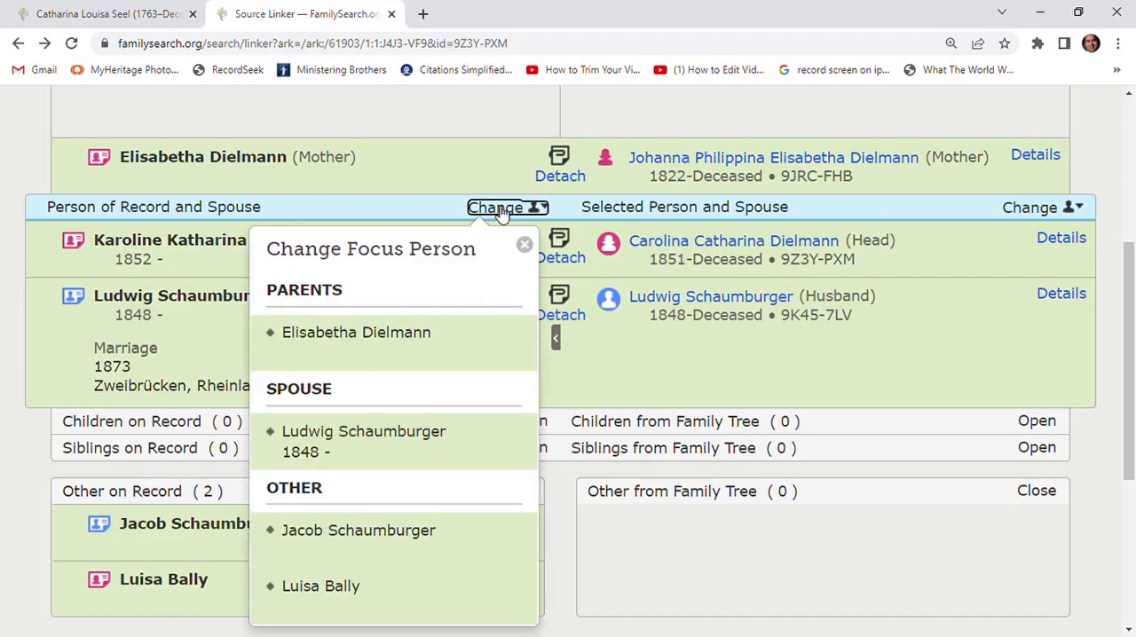
left_click(389, 441)
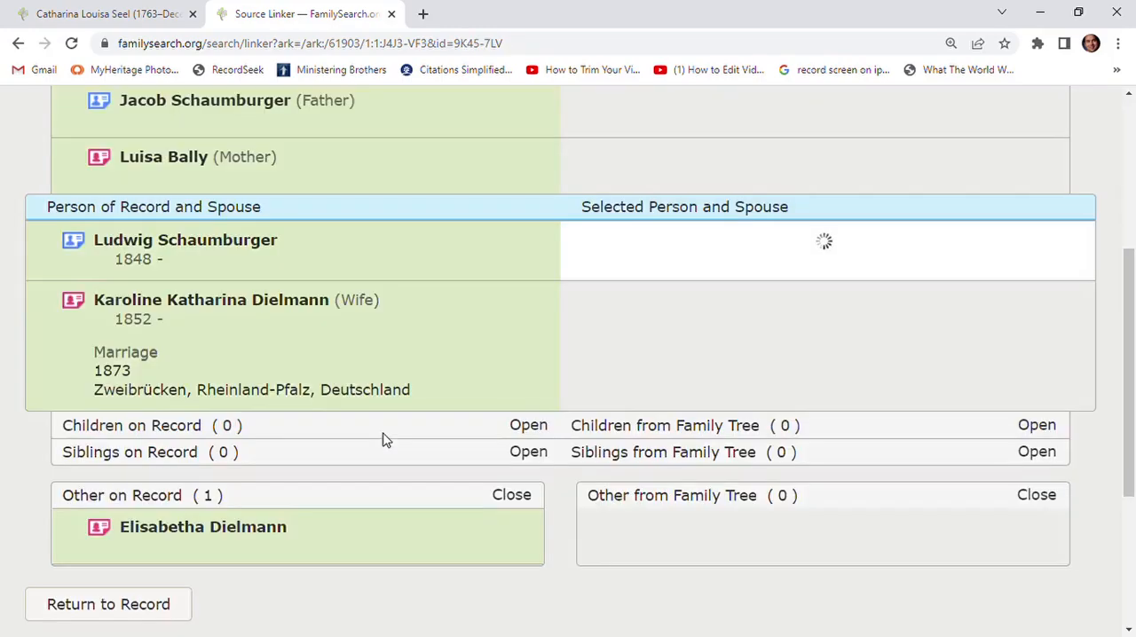
scroll(386, 440, "up", 1)
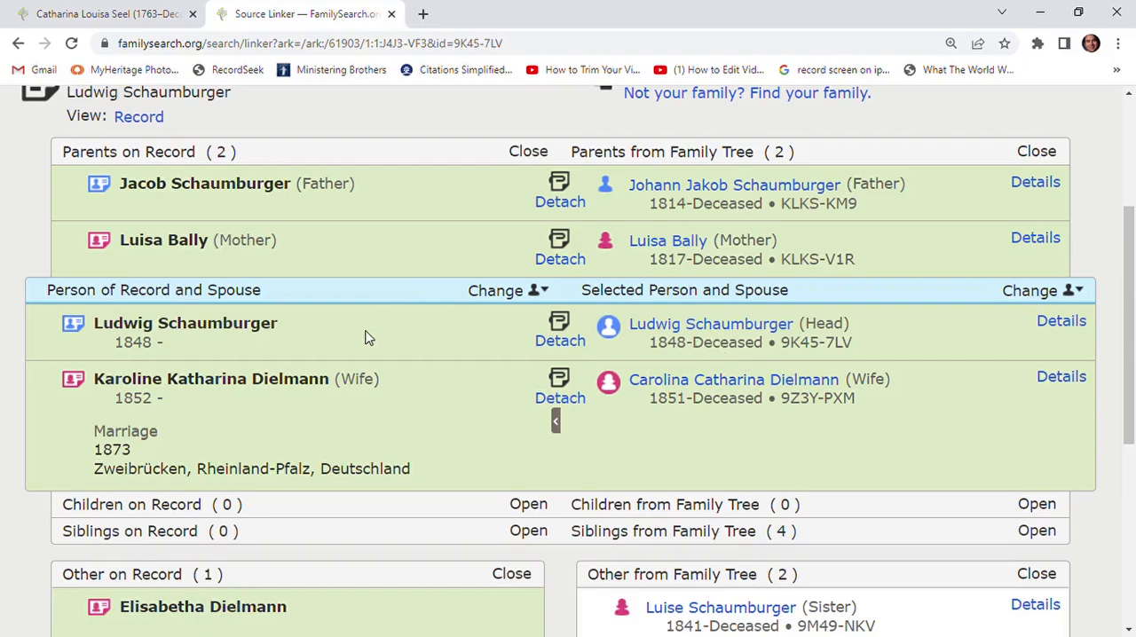
- View the tree summaries of the father, mother and husband to compare their sources and temple ordinance status
left_click(689, 188)
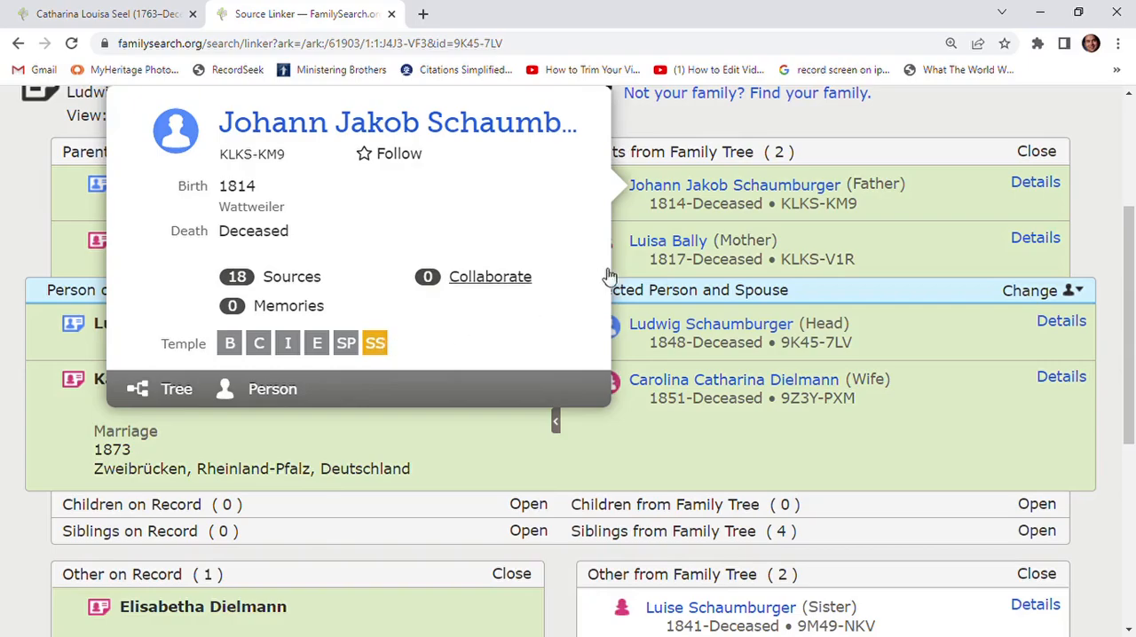
mouse_move(672, 248)
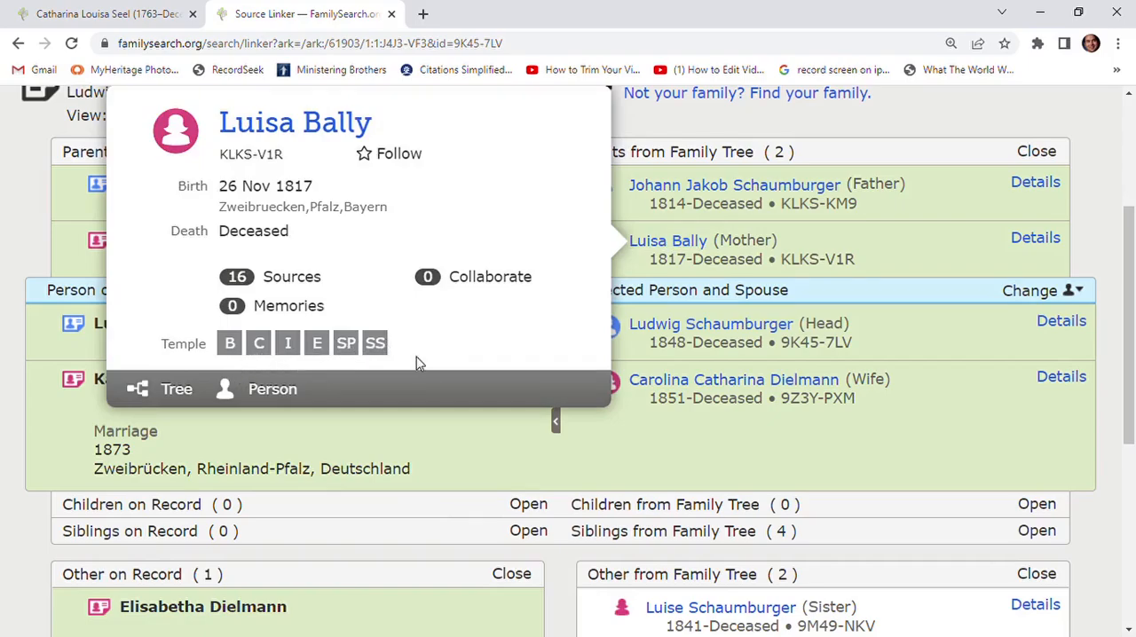
mouse_move(695, 329)
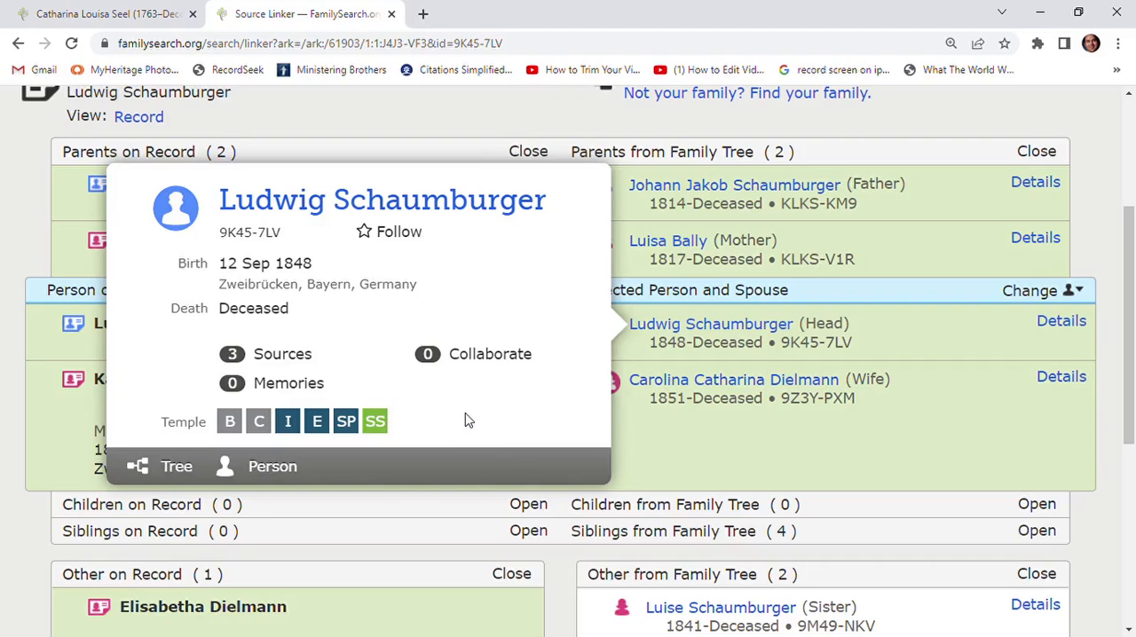
scroll(697, 398, "up", 1)
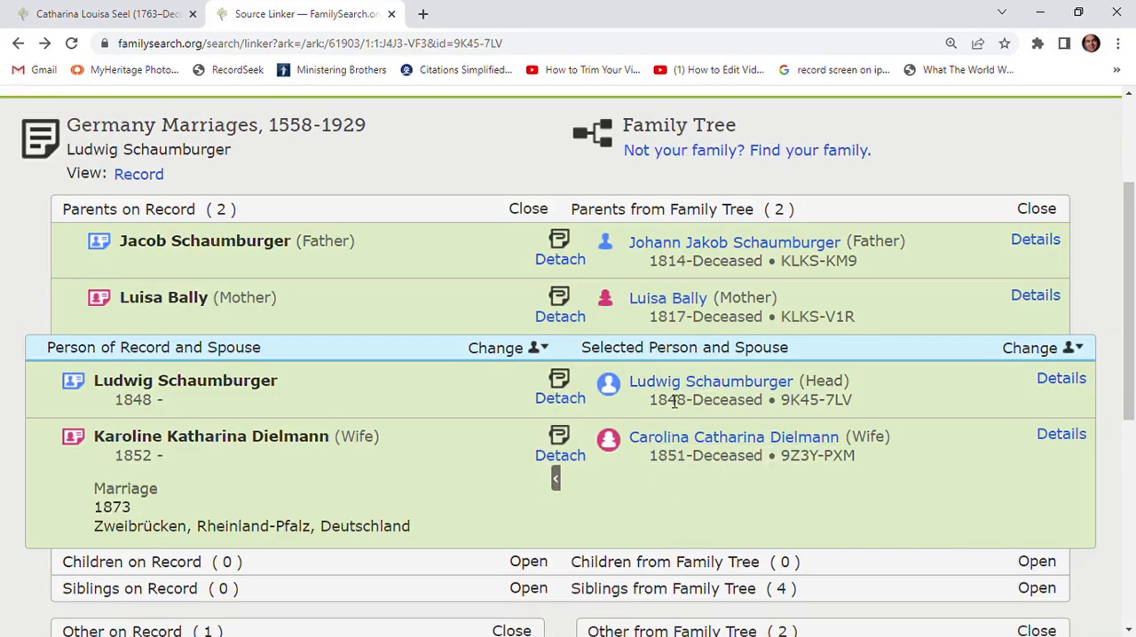
- Open the ordinances page of the husband born in 1848 and review the status of each ordinance
mouse_move(672, 385)
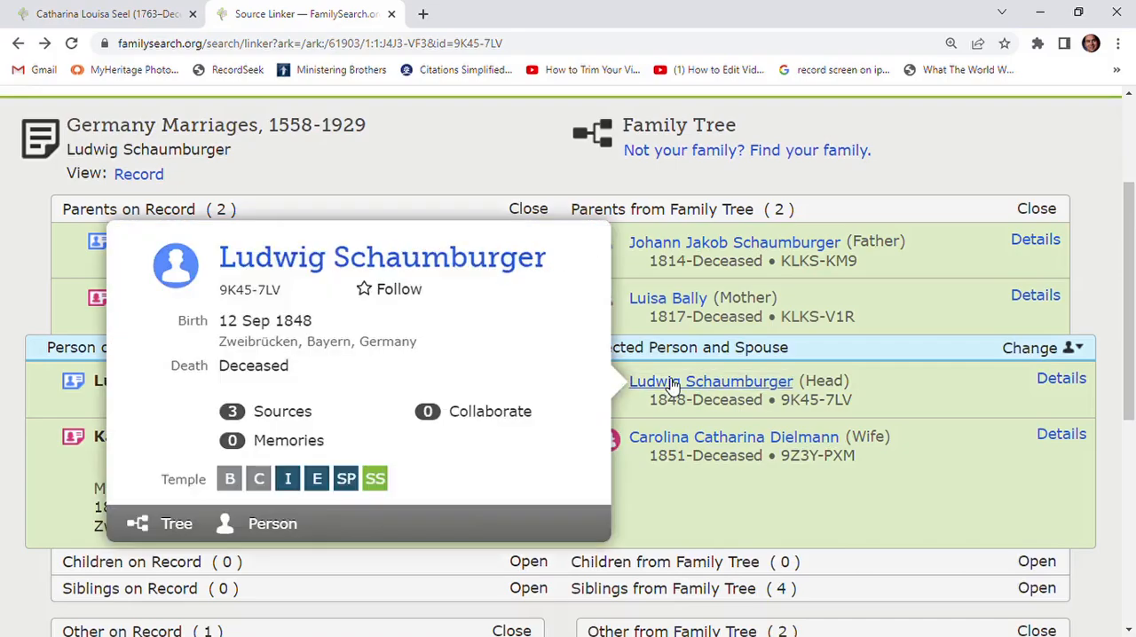
left_click(377, 480)
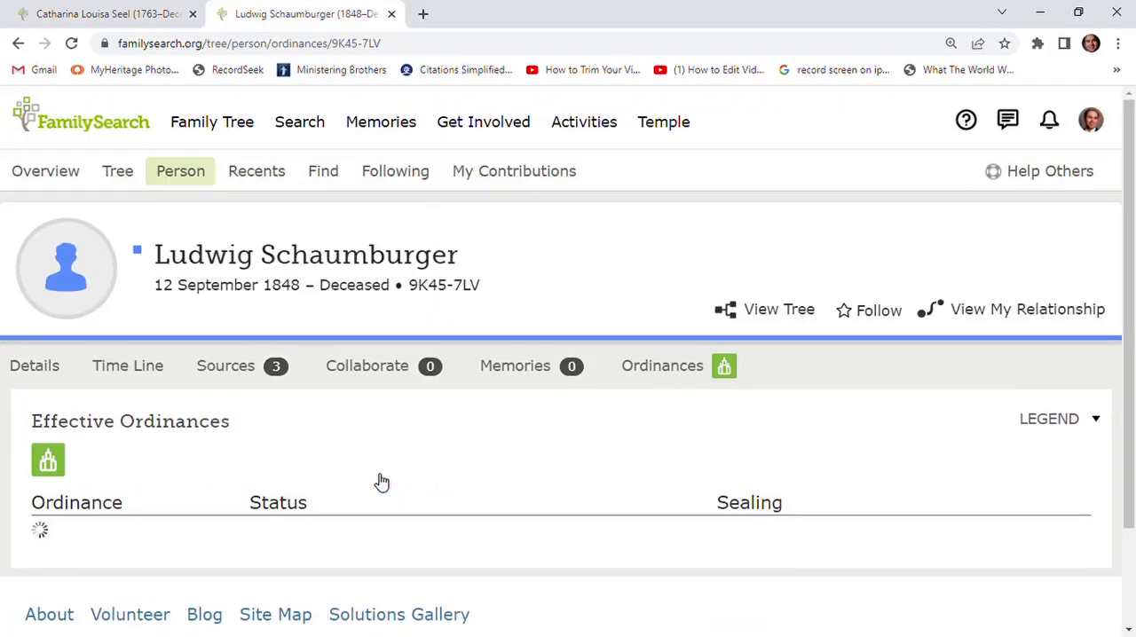
scroll(359, 404, "down", 5)
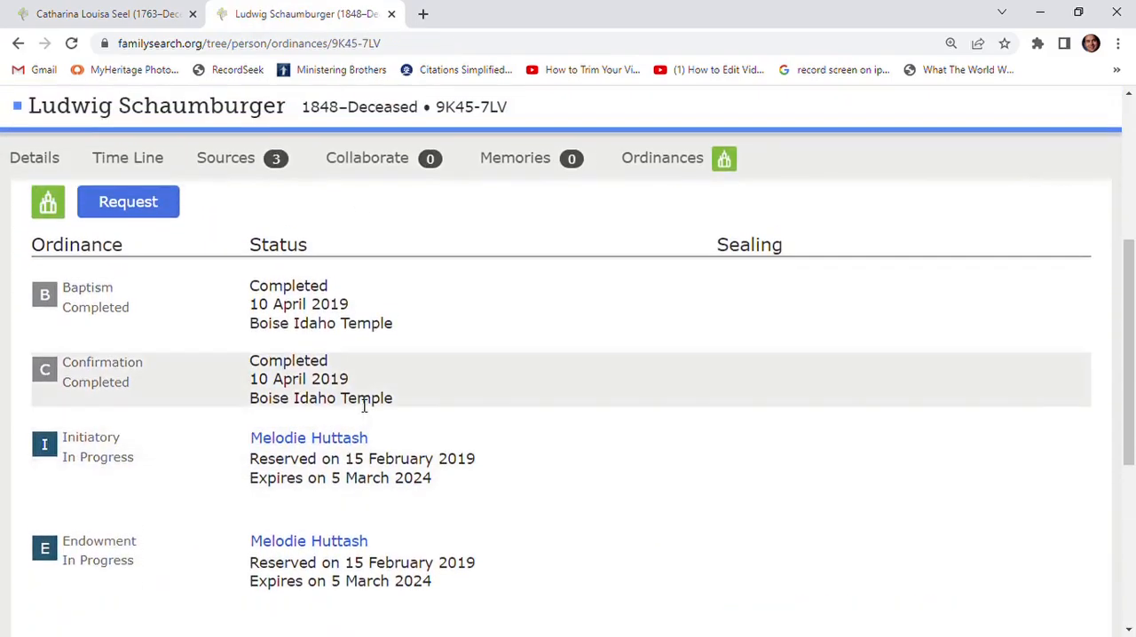
scroll(363, 405, "down", 3)
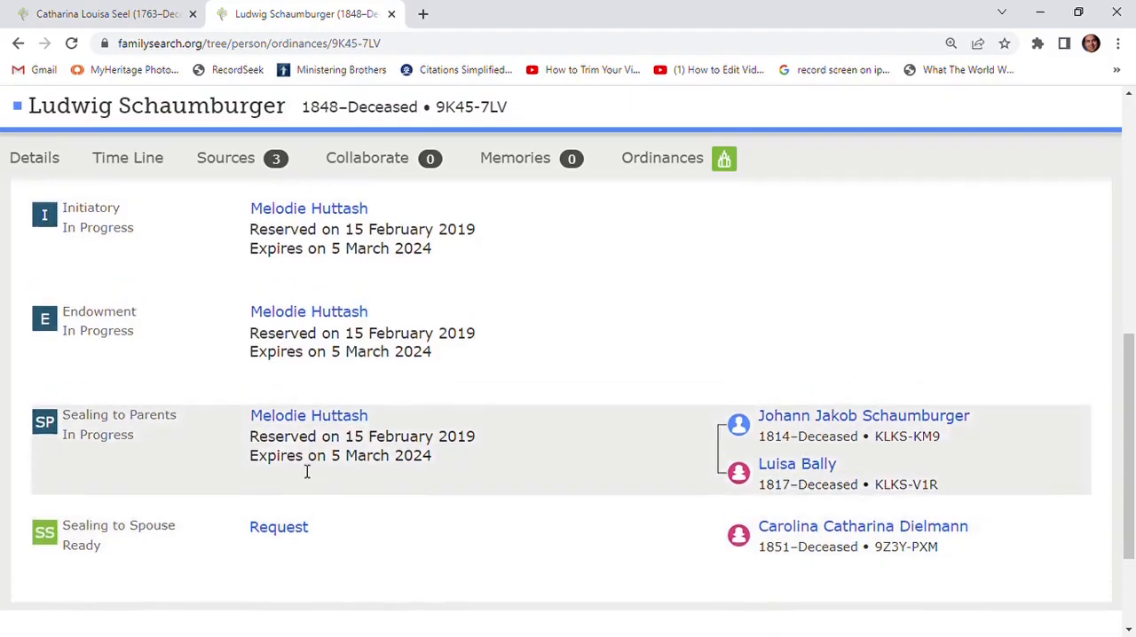
scroll(306, 470, "up", 4)
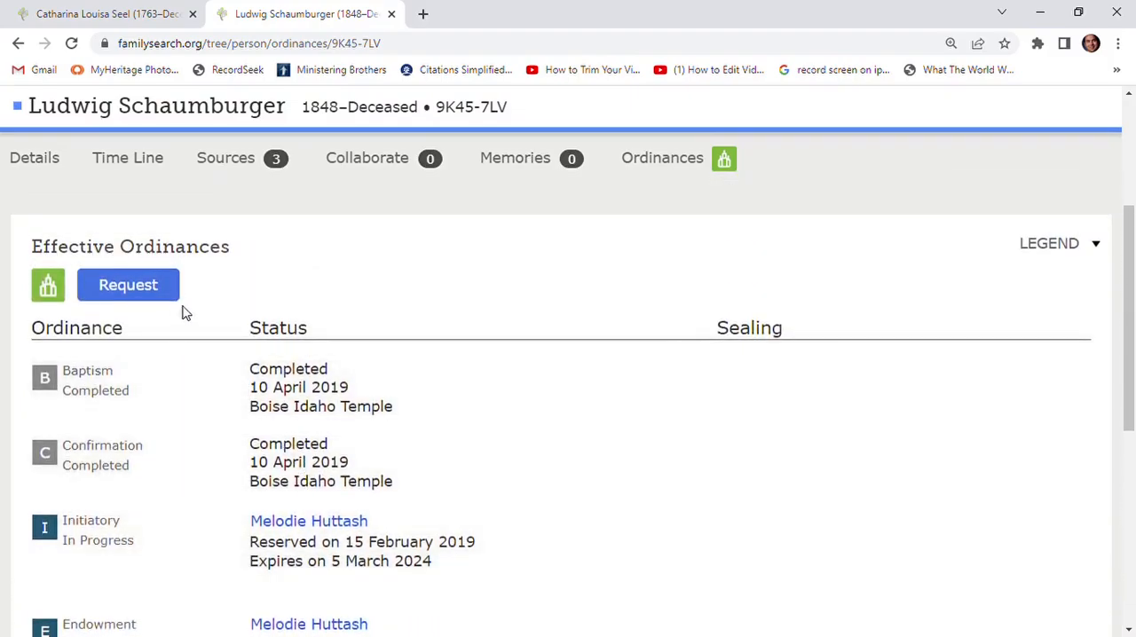
- Request the sealing to spouse for the husband born in 1848 and his wife, accepting the church policy
left_click(142, 286)
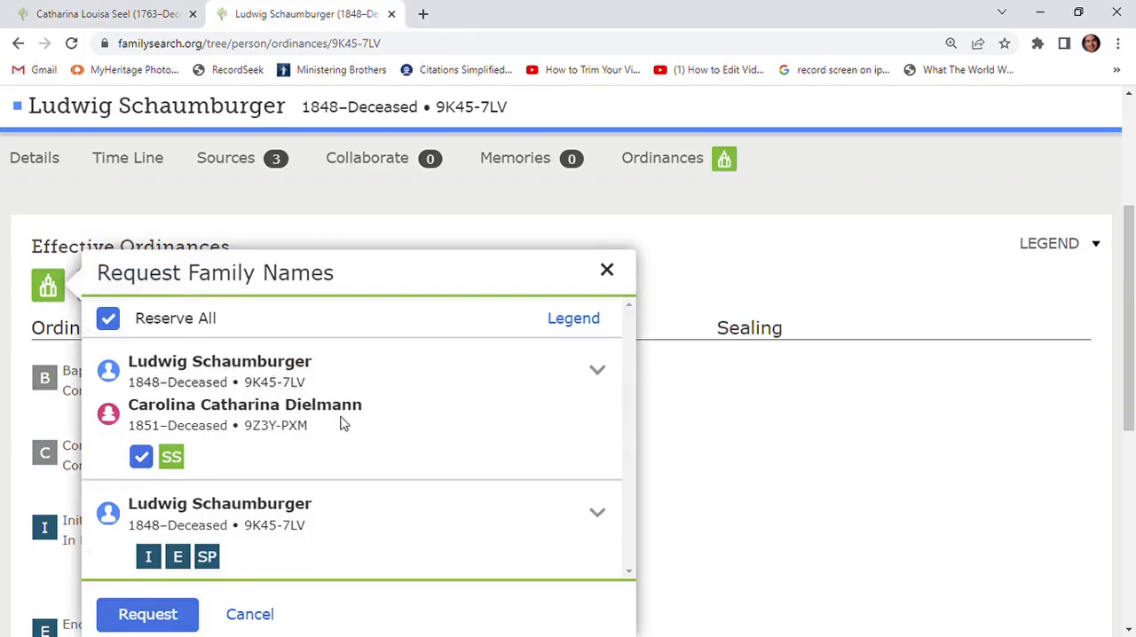
scroll(346, 425, "down", 1)
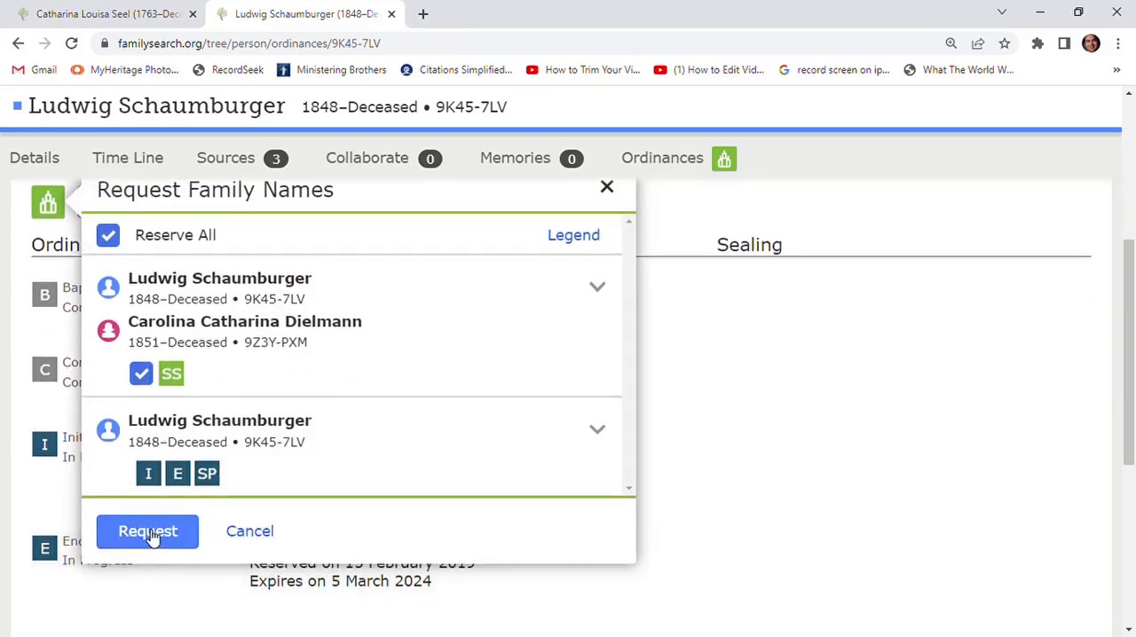
left_click(147, 535)
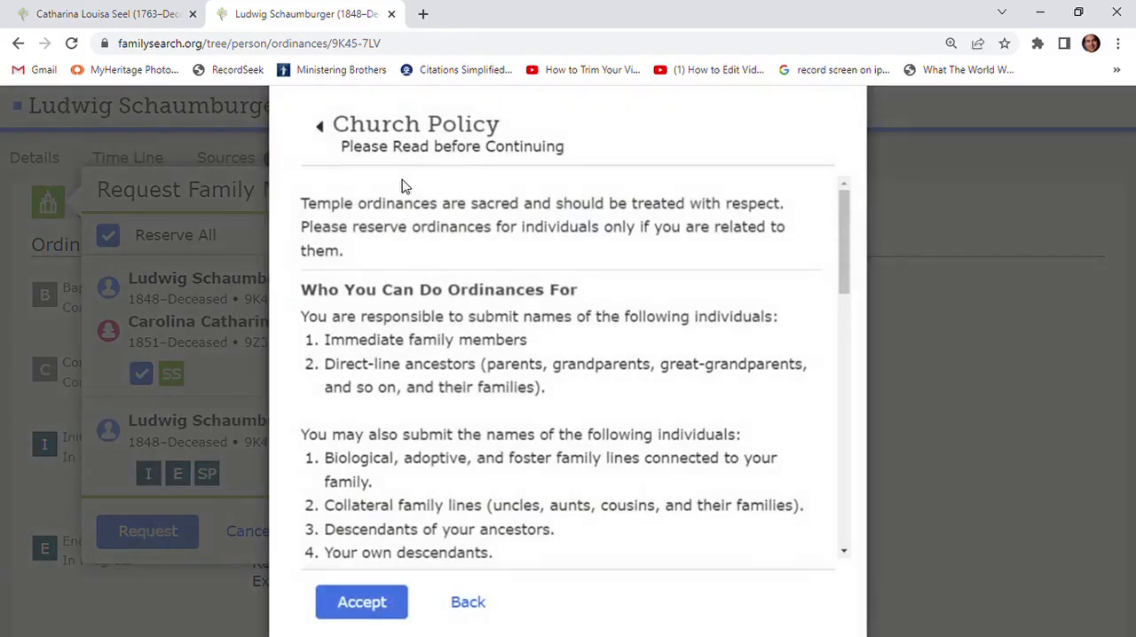
left_click(364, 602)
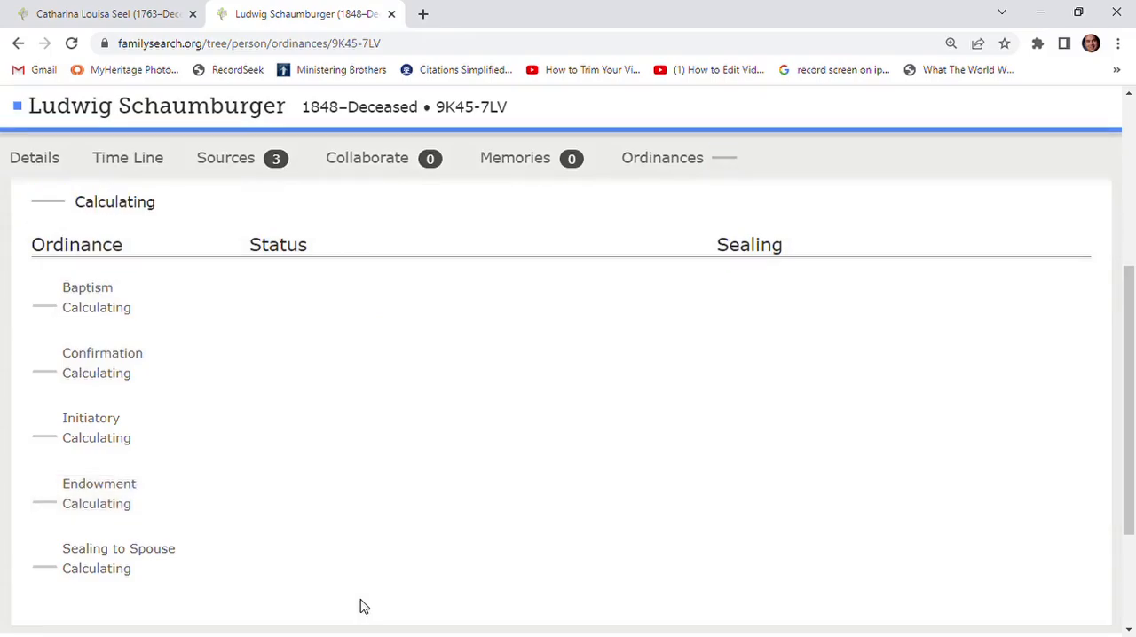
- Check the sealing to spouse reservation and the other entries in the husband's ordinance list
scroll(366, 515, "down", 3)
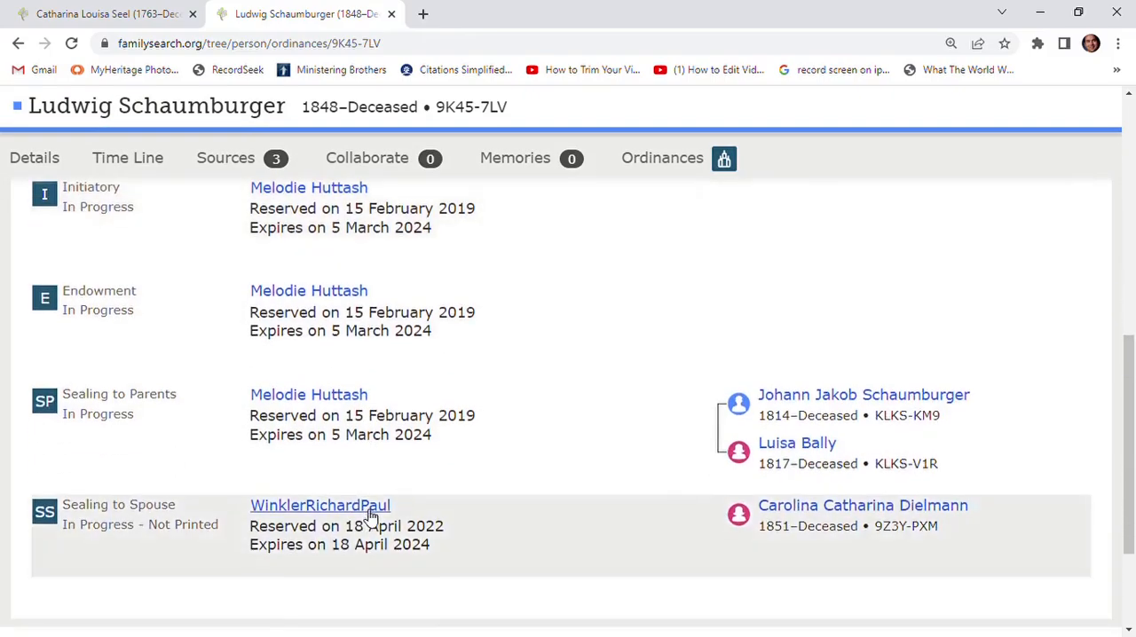
scroll(371, 515, "down", 1)
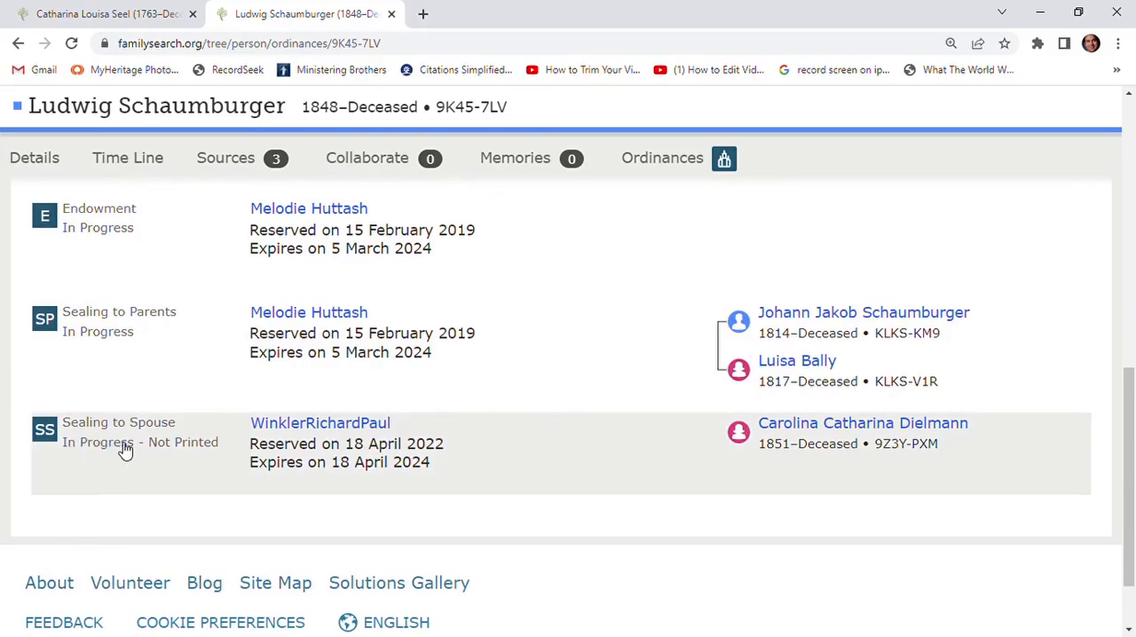
scroll(298, 457, "up", 3)
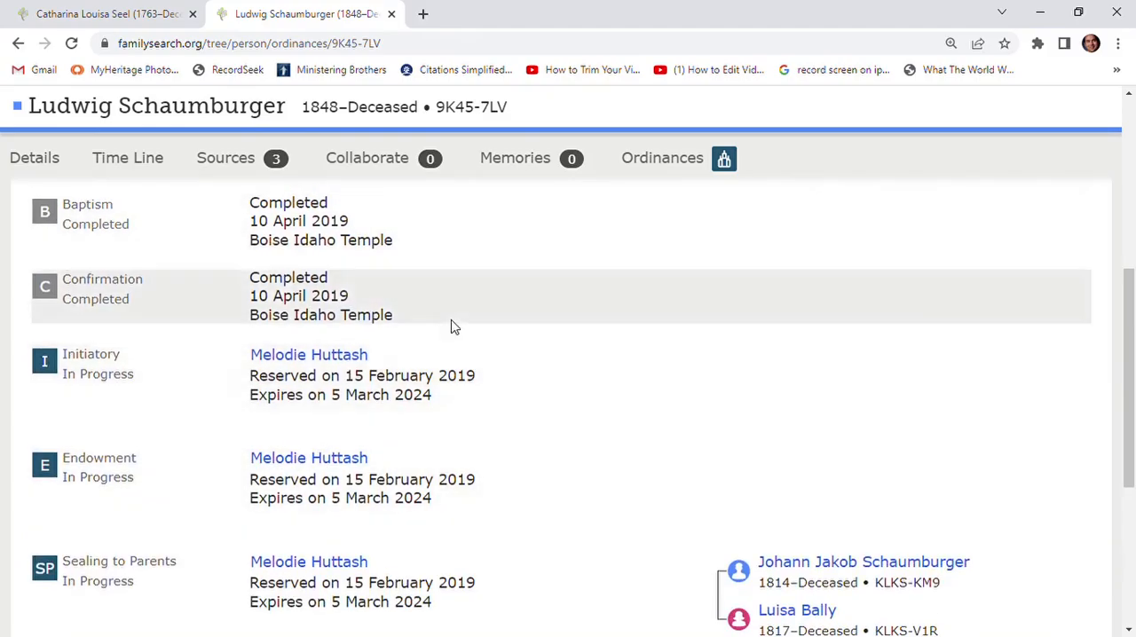
scroll(159, 222, "up", 3)
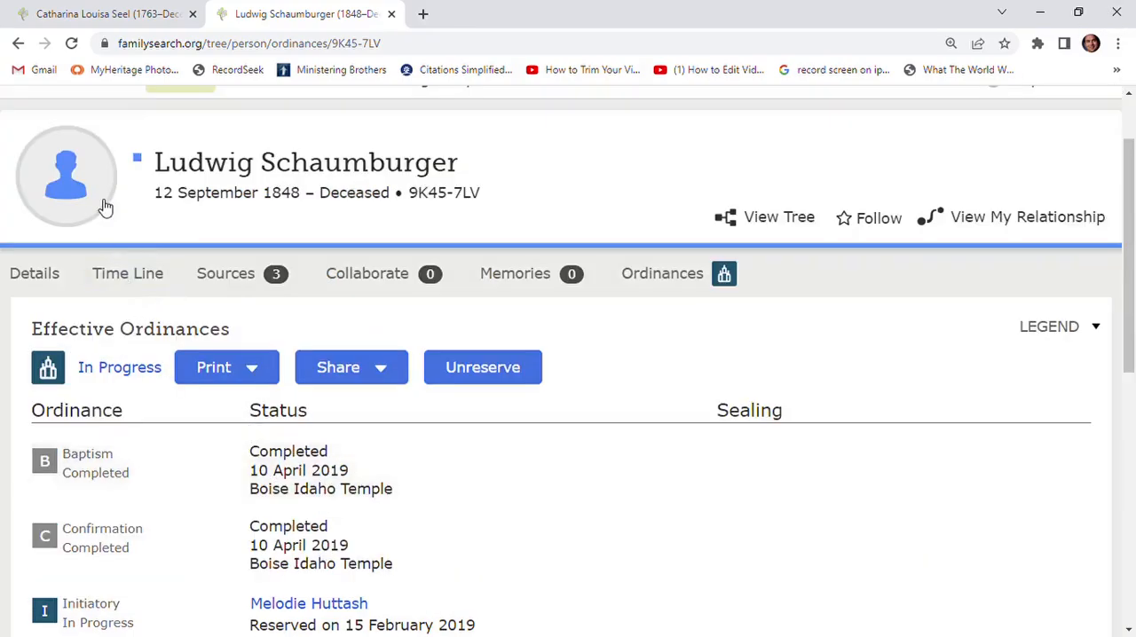
- Return to the Source Linker and check the couple's 1873 marriage comparison and the other people on the record
left_click(18, 44)
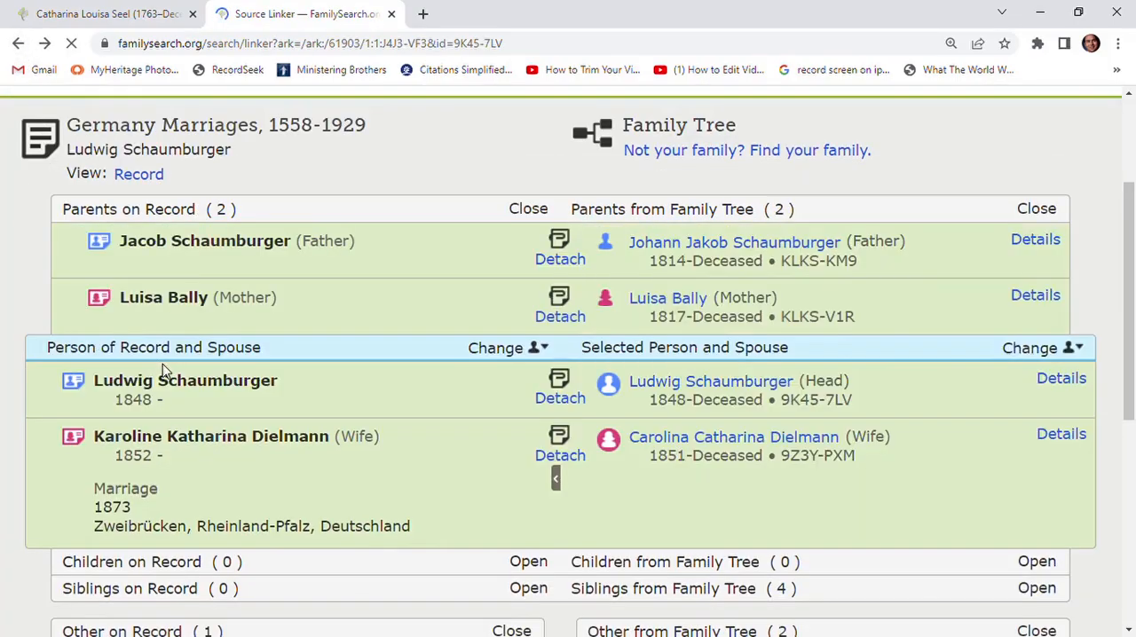
scroll(274, 423, "down", 1)
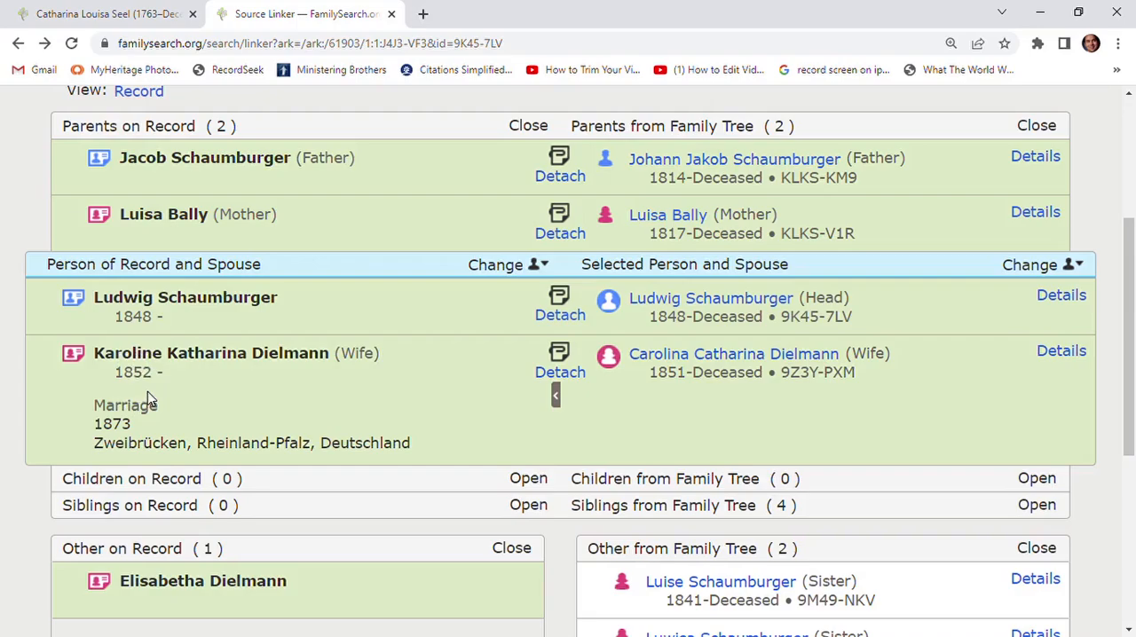
left_click(499, 268)
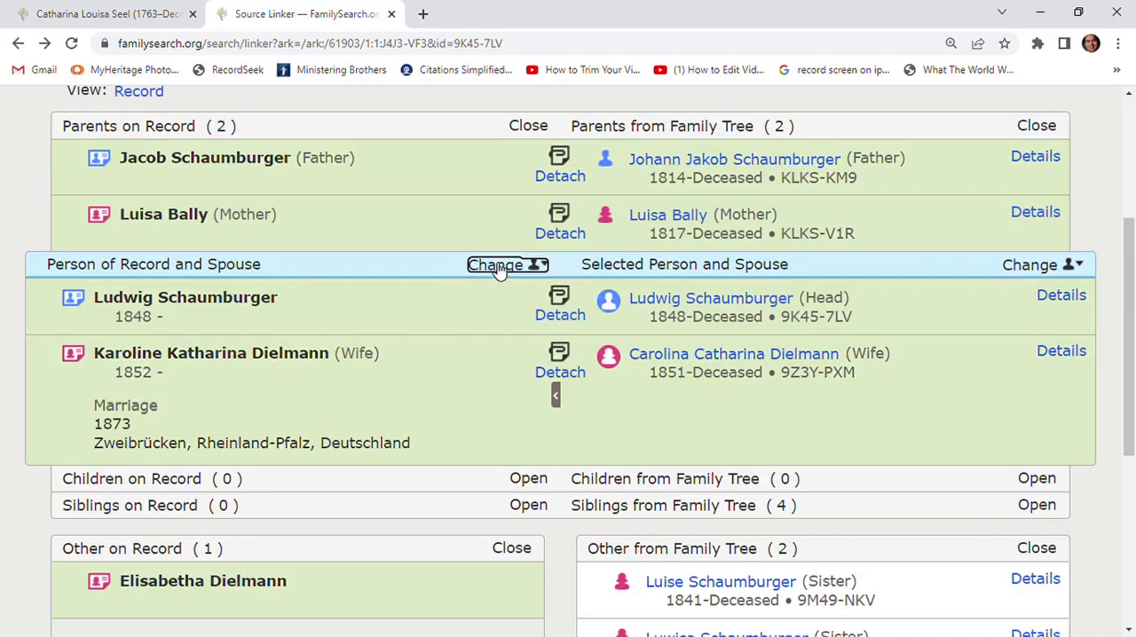
left_click(498, 268)
- Close the Source Linker and dismiss the open record hint to return to the descendancy view
left_click(18, 43)
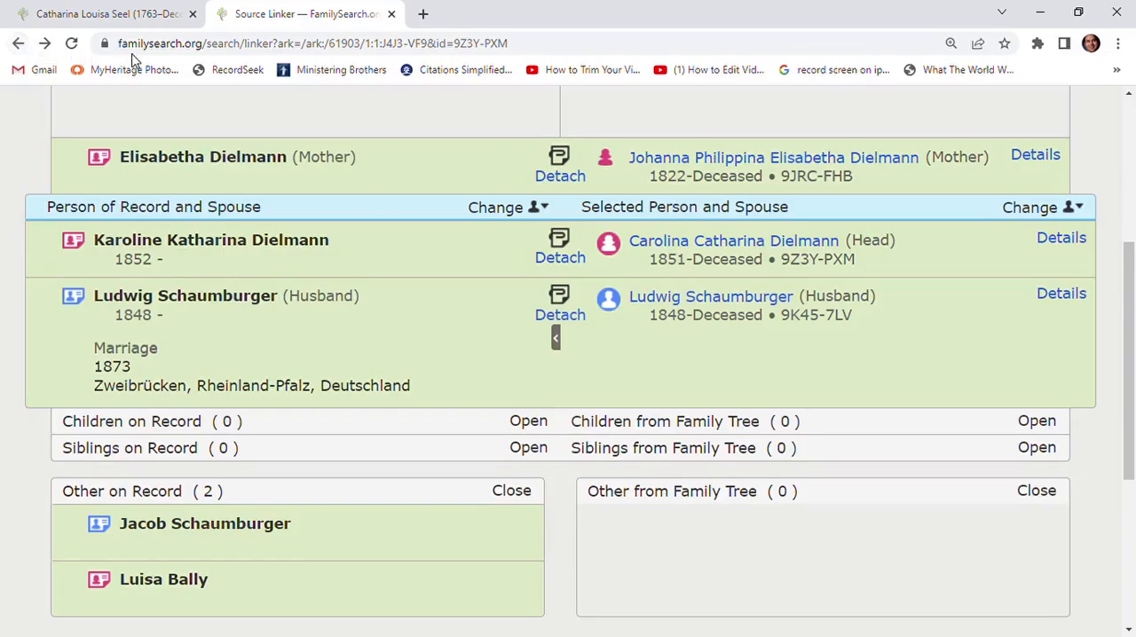
left_click(18, 43)
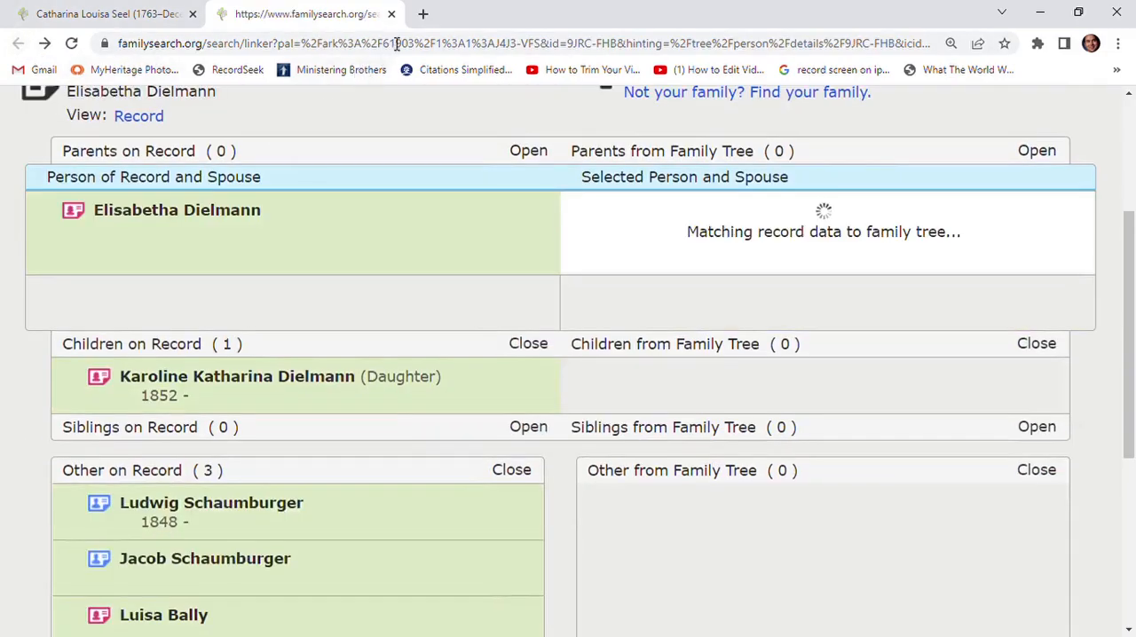
left_click(391, 14)
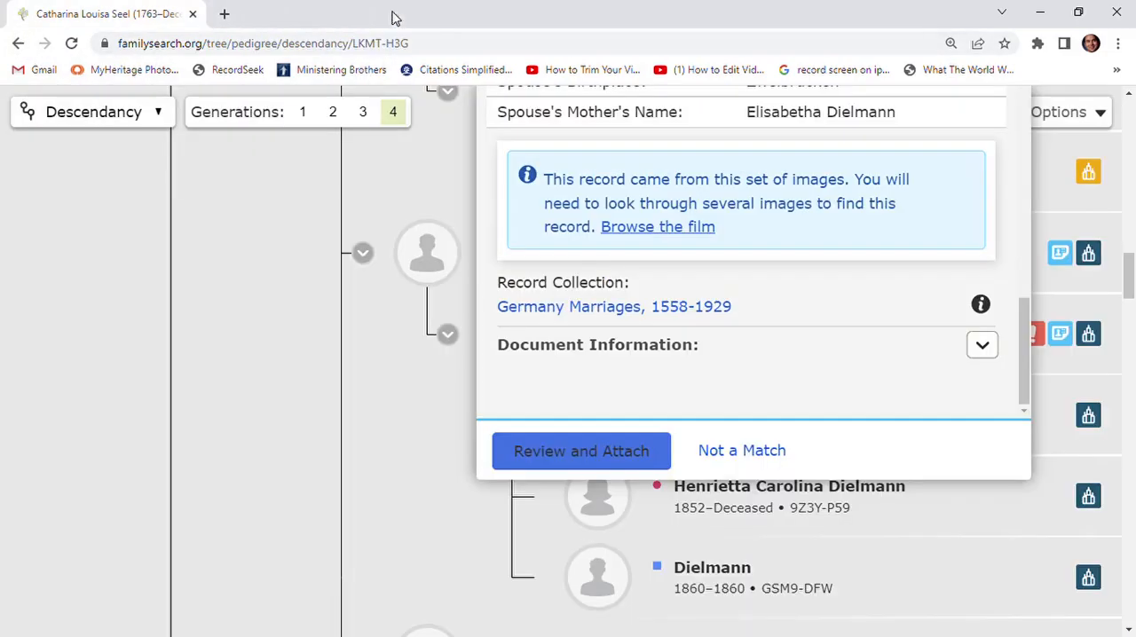
left_click(106, 350)
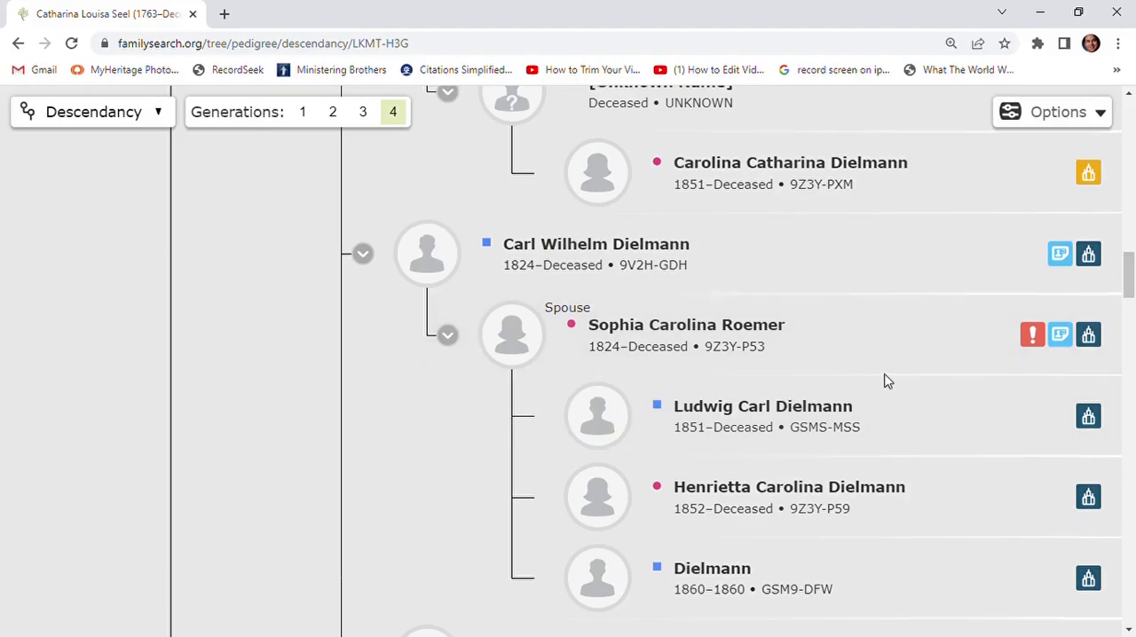
- Look through the descendants for available ordinances, view the request options for the descendant born in 1816, and dismiss them without reserving
scroll(886, 381, "up", 2)
scroll(886, 381, "down", 4)
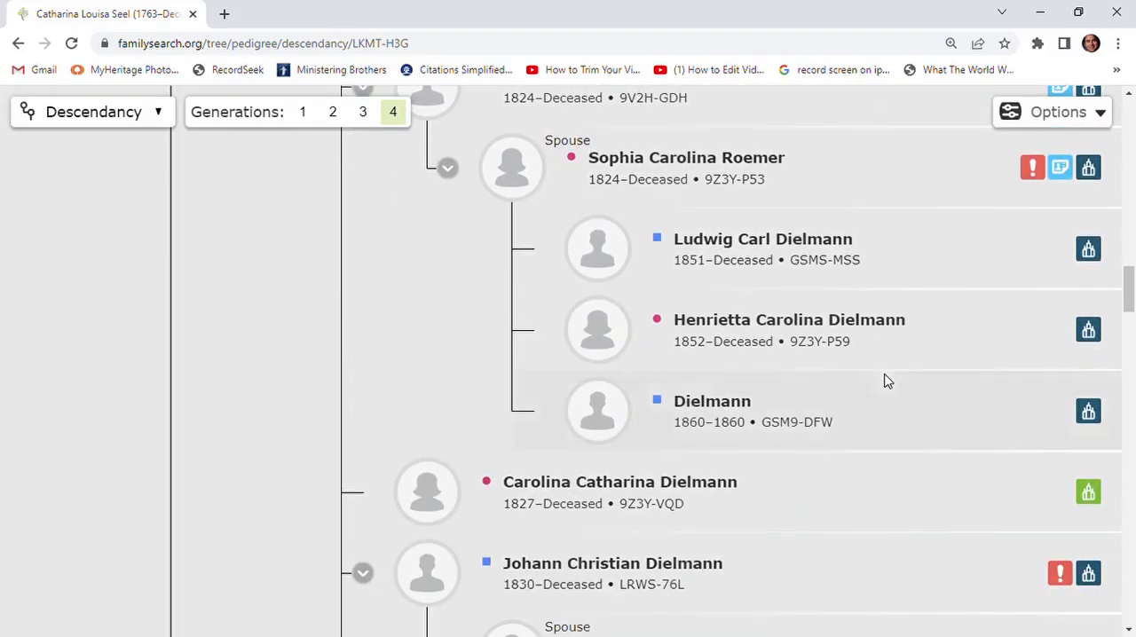
scroll(888, 376, "down", 3)
scroll(888, 373, "up", 10)
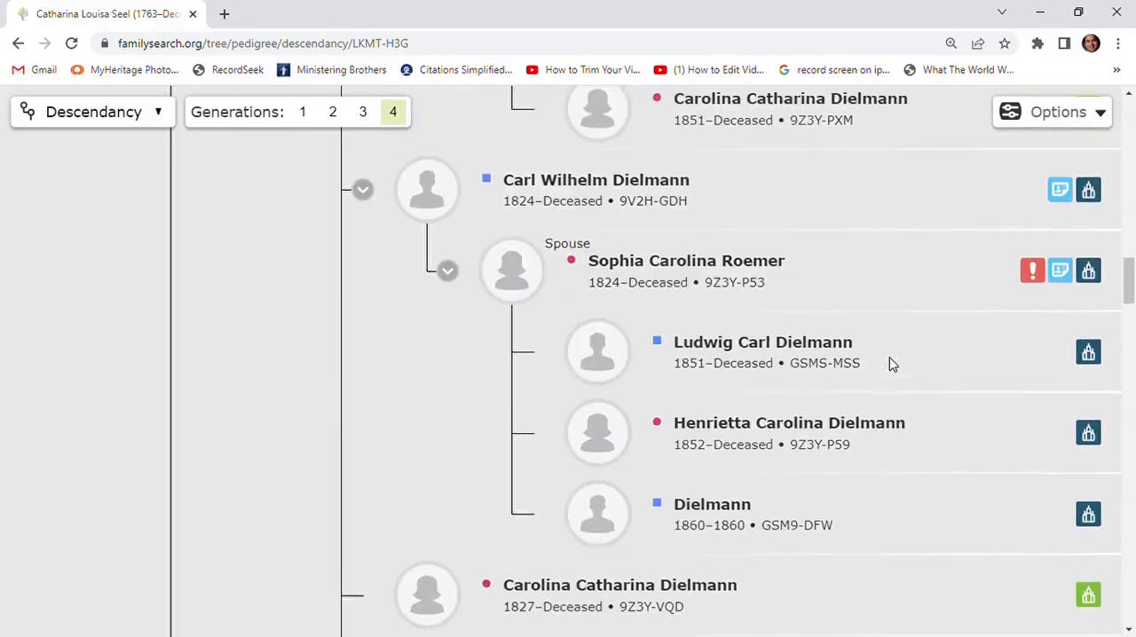
scroll(892, 363, "up", 8)
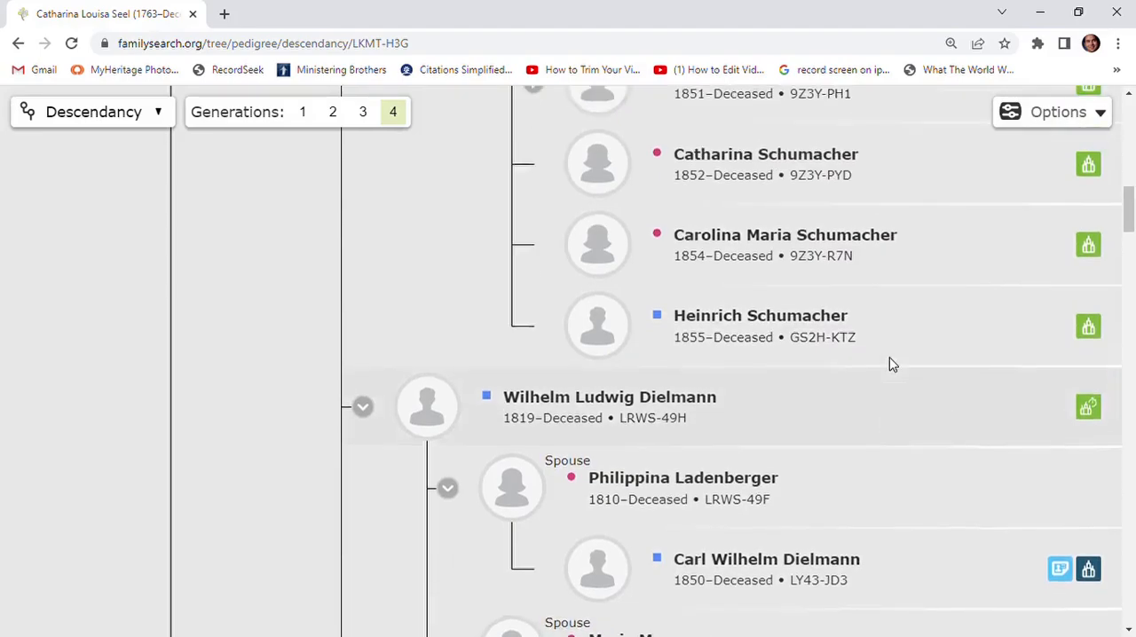
scroll(892, 364, "up", 3)
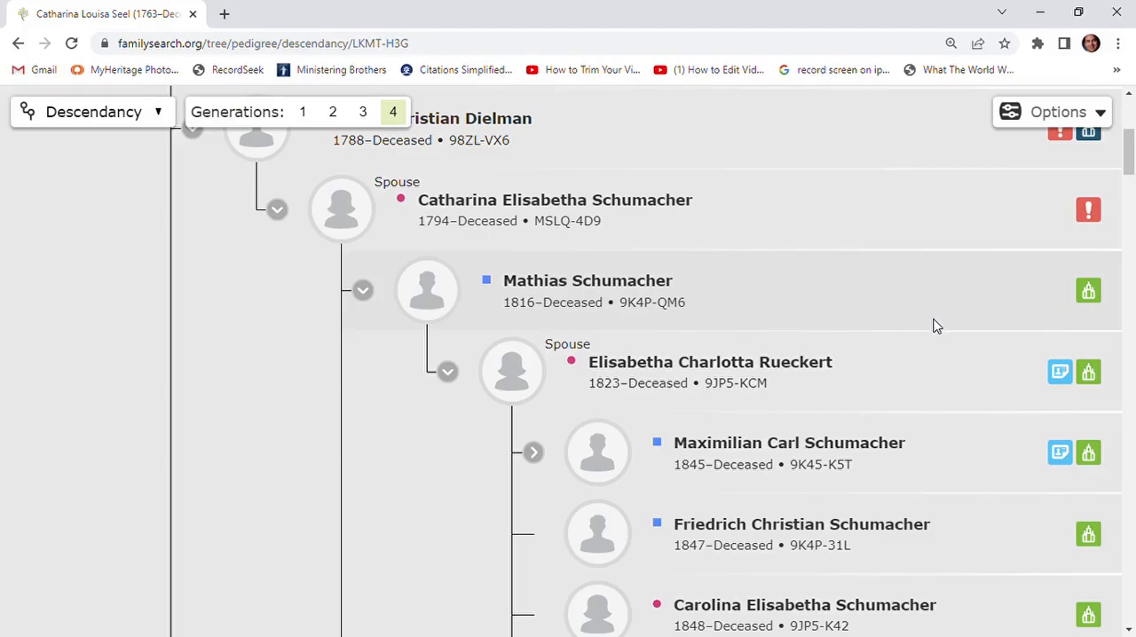
left_click(1090, 293)
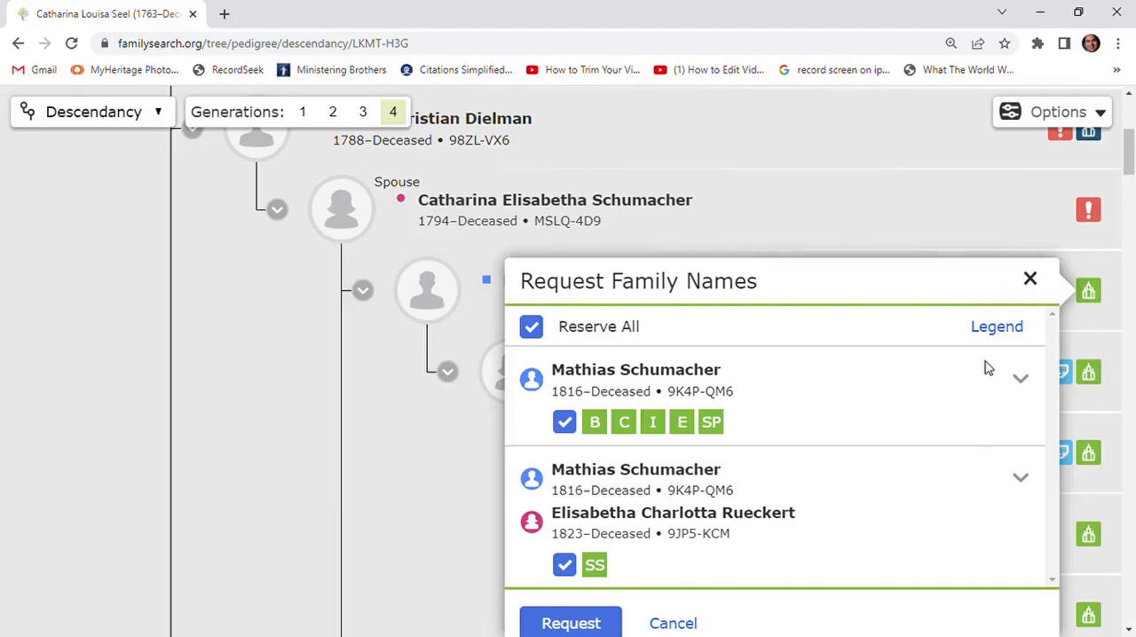
left_click(123, 285)
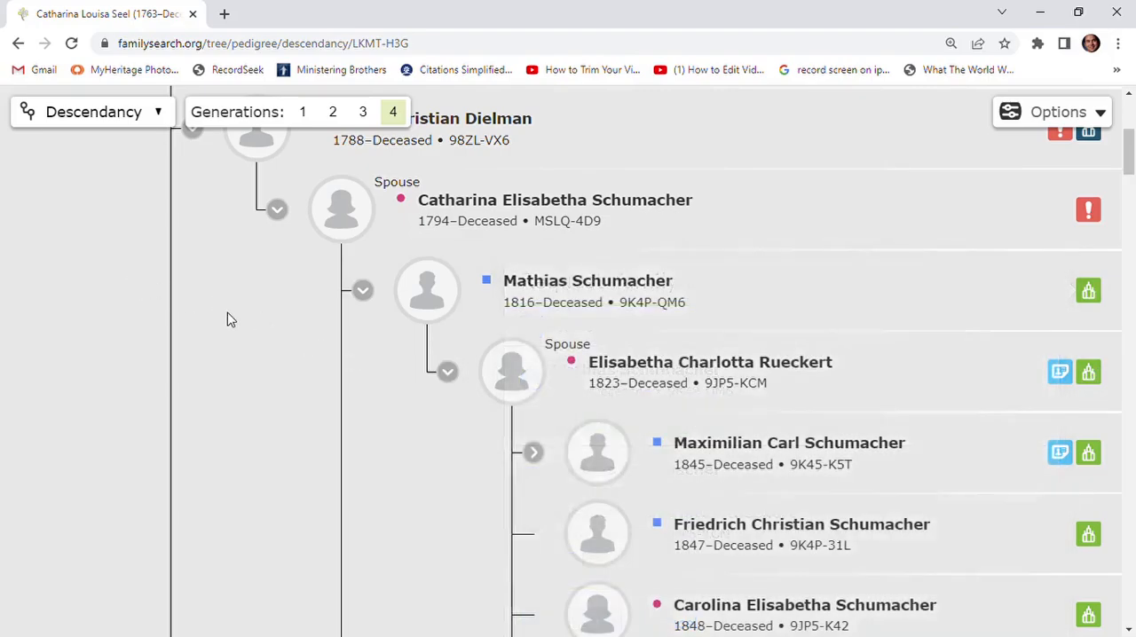